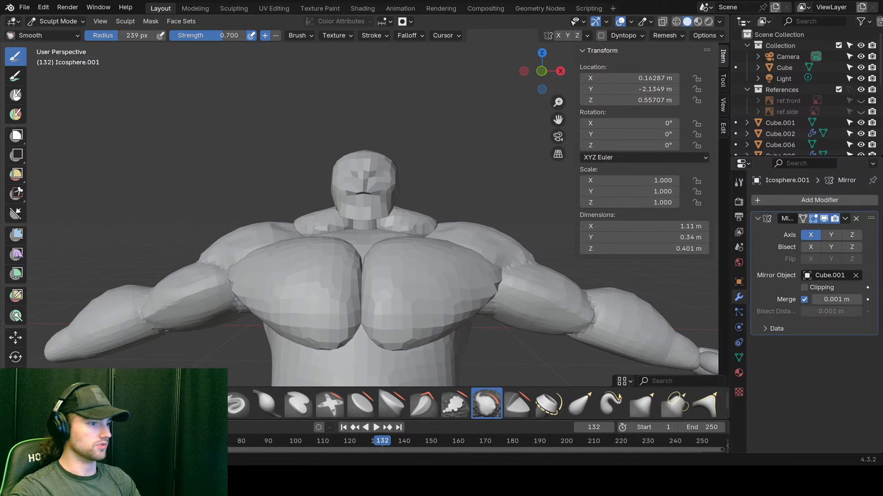
Step: Examine the muscular figure's overall proportions and muscle forms from the front and the back
scroll(392, 313, "down", 6)
middle_click_drag(393, 313, 348, 194)
scroll(389, 312, "up", 3)
scroll(278, 219, "up", 2)
scroll(348, 195, "up", 3)
scroll(382, 188, "down", 3)
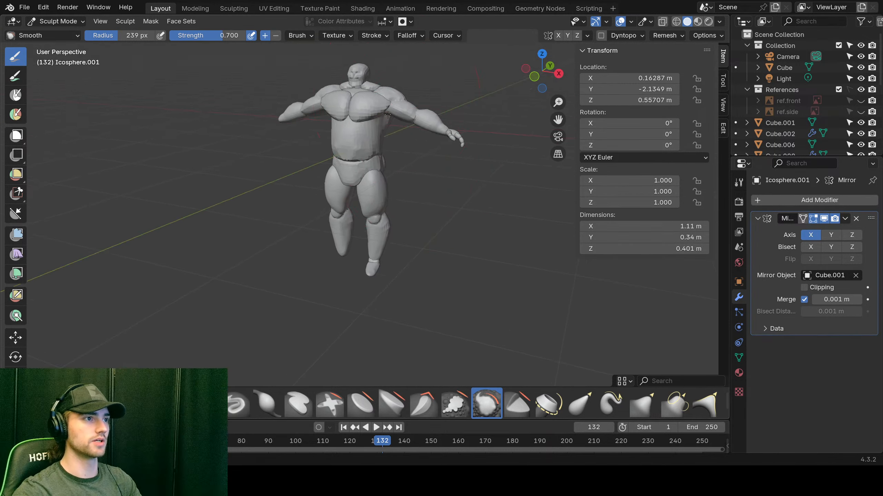
scroll(398, 179, "up", 3)
middle_click_drag(397, 179, 205, 184)
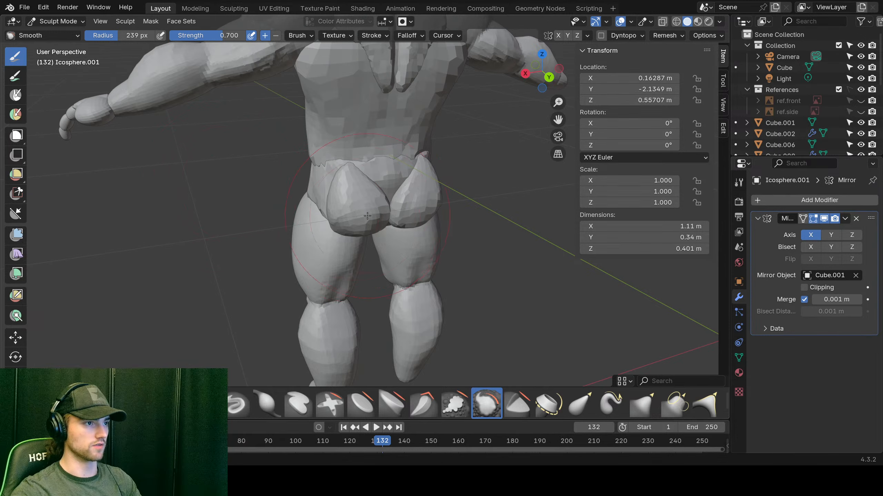
scroll(373, 206, "down", 3)
scroll(373, 206, "up", 2)
middle_click_drag(372, 206, 410, 223)
scroll(446, 212, "up", 3)
scroll(379, 225, "up", 2)
Step: Turn on X-ray with Wireframe shading and examine the mesh density of the upper arm, elbow and forearm
key("alt+z")
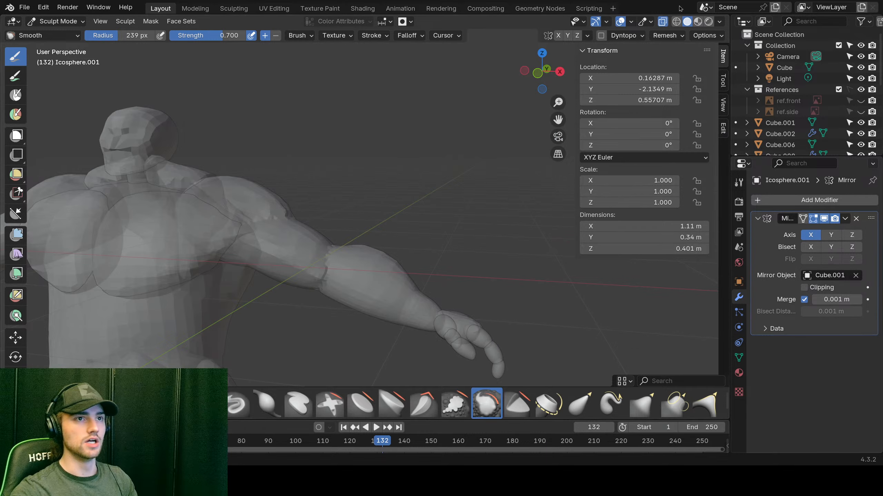
left_click(675, 22)
scroll(344, 139, "up", 3)
middle_click_drag(344, 139, 344, 130)
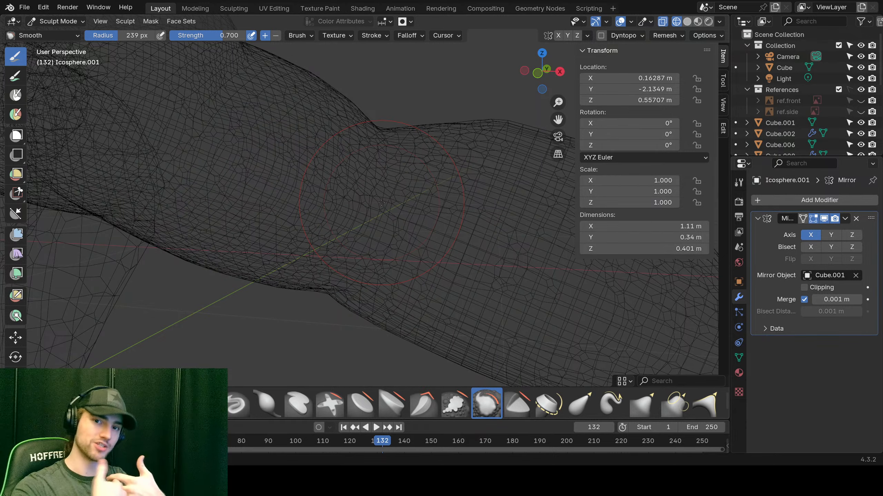
scroll(389, 225, "down", 5)
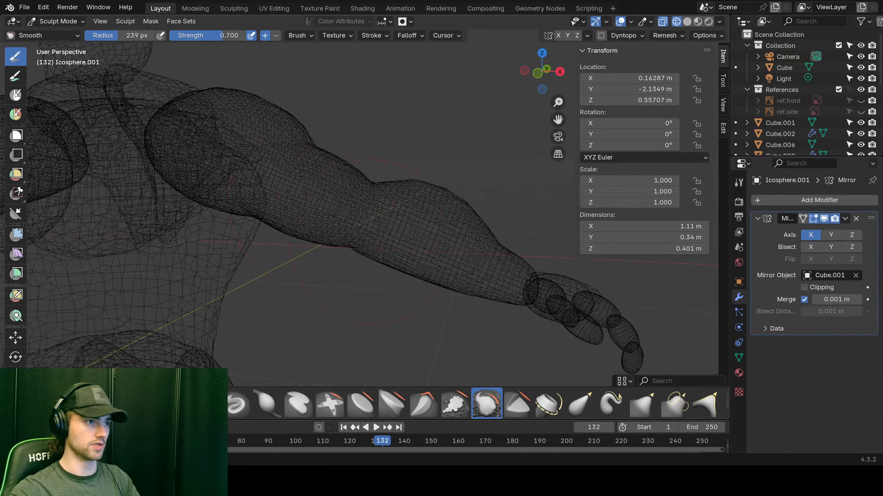
scroll(394, 242, "down", 4)
scroll(401, 232, "up", 7)
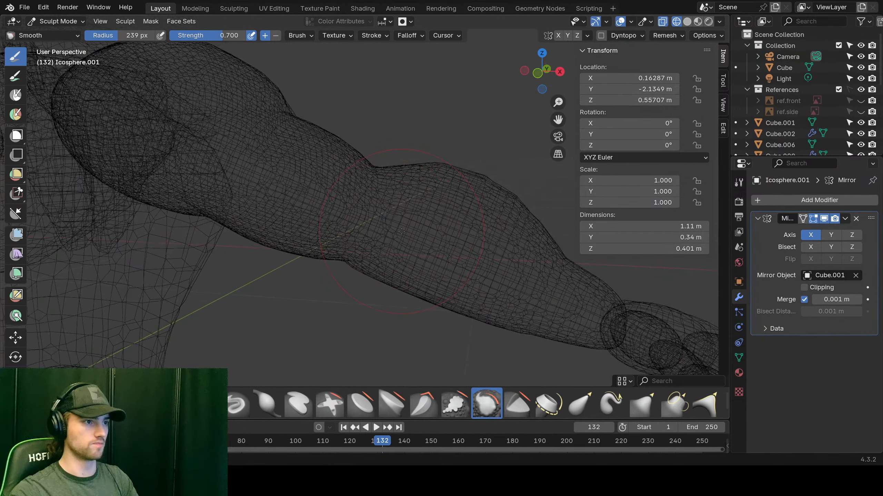
scroll(402, 232, "down", 4)
middle_click_drag(401, 231, 452, 201)
scroll(489, 181, "up", 5)
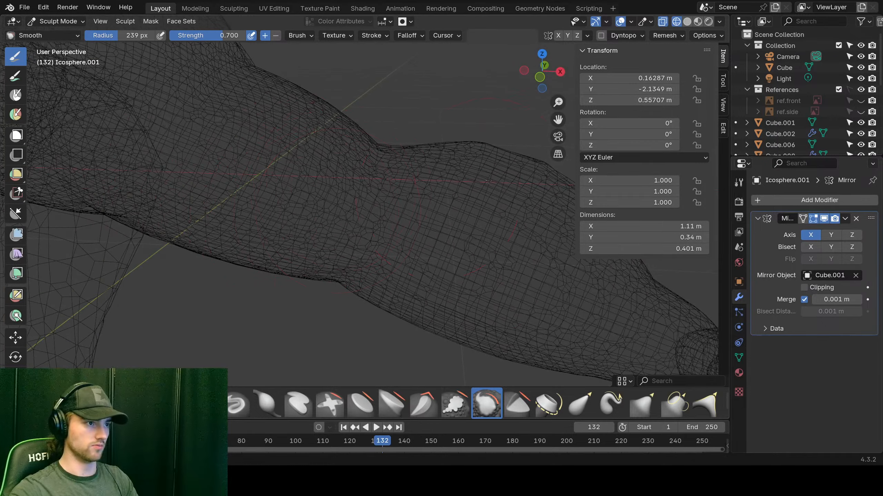
scroll(336, 172, "down", 4)
scroll(428, 203, "up", 5)
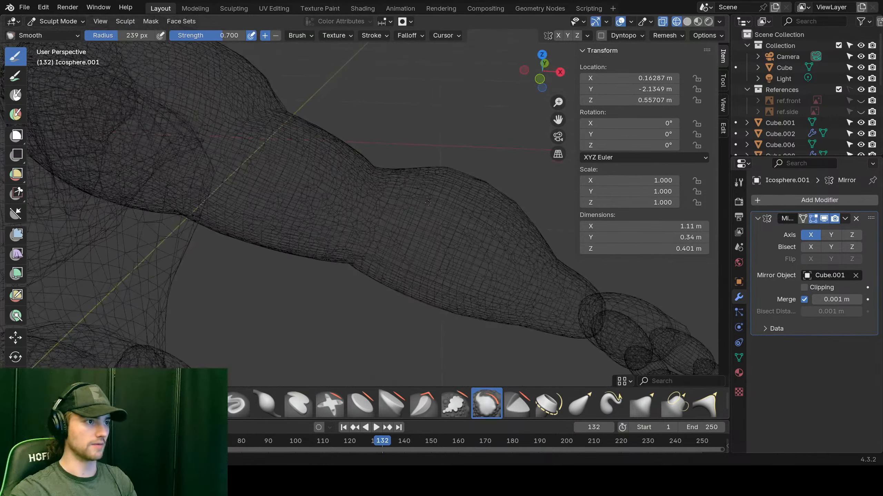
Step: Examine the overlapping wireframe meshes around the waist, glutes and thighs
scroll(154, 233, "down", 4)
middle_click_drag(153, 233, 380, 217)
scroll(371, 229, "up", 5)
scroll(380, 218, "down", 4)
scroll(377, 216, "up", 4)
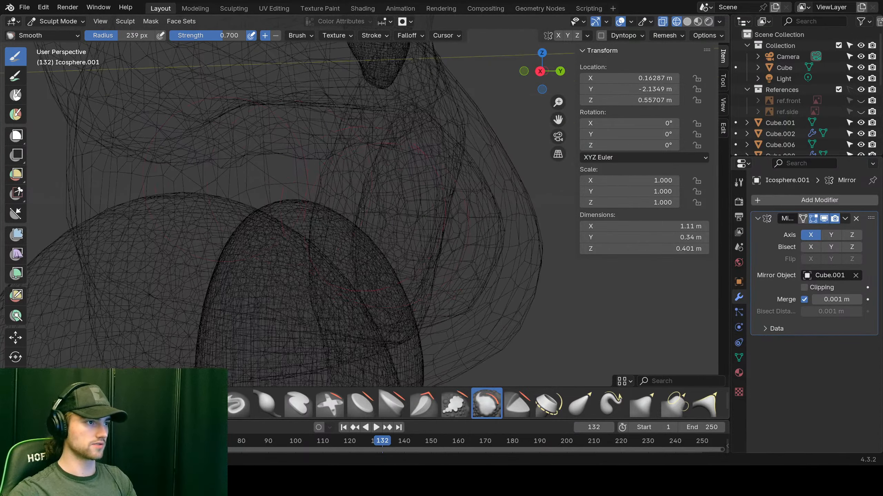
scroll(373, 212, "down", 2)
scroll(372, 212, "up", 2)
mouse_move(372, 212)
middle_mouse_down()
mouse_move(399, 214)
mouse_move(288, 218)
mouse_move(365, 248)
middle_mouse_up()
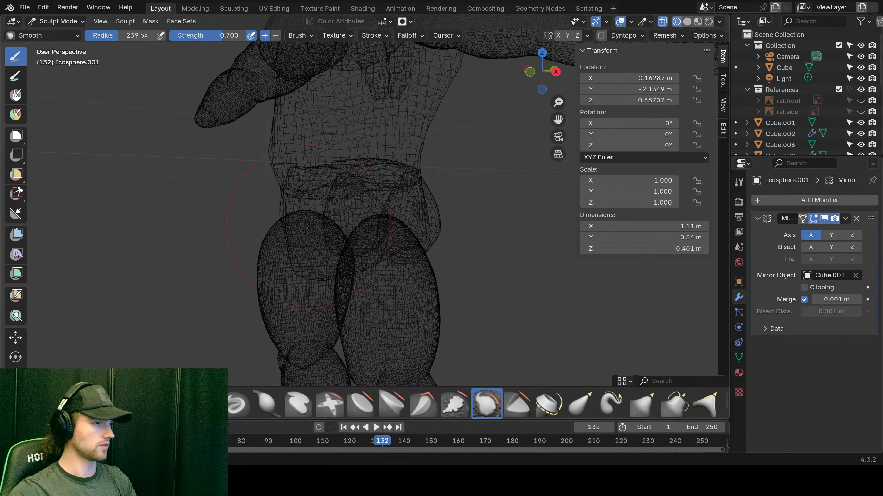
scroll(309, 225, "up", 2)
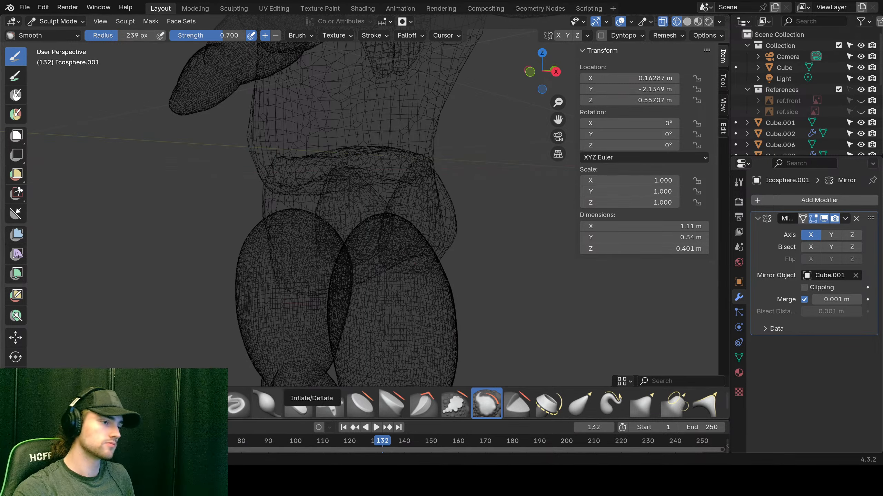
middle_click_drag(354, 323, 300, 321)
Step: Compare the hip area with X-ray on and off and in Solid, Material Preview and Rendered shading
key("alt+z")
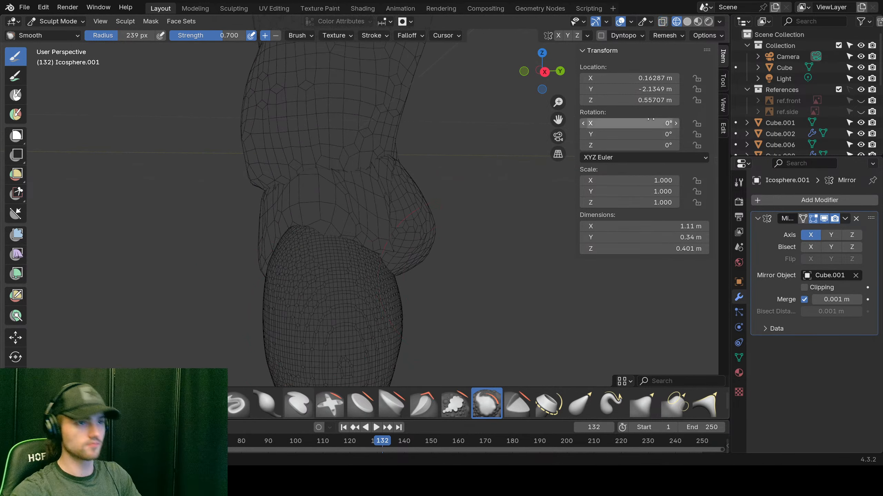
left_click(662, 22)
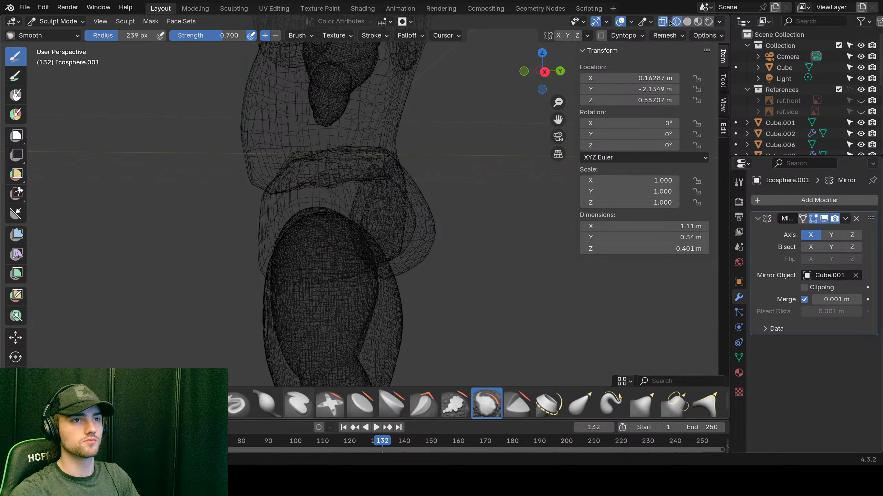
left_click(662, 22)
left_click(662, 21)
left_click(662, 22)
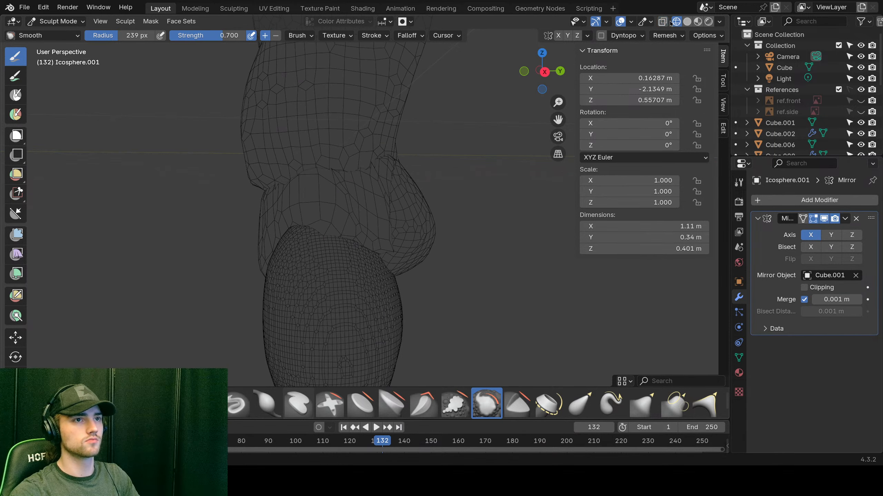
left_click(687, 22)
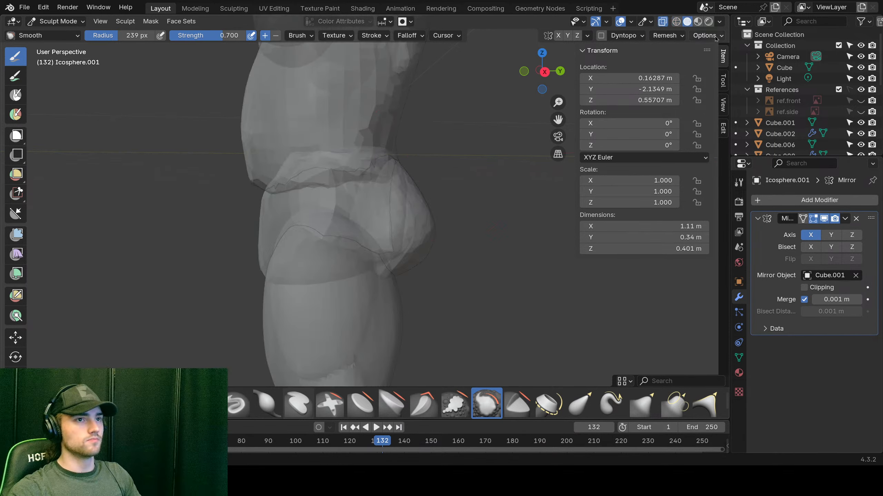
left_click(696, 22)
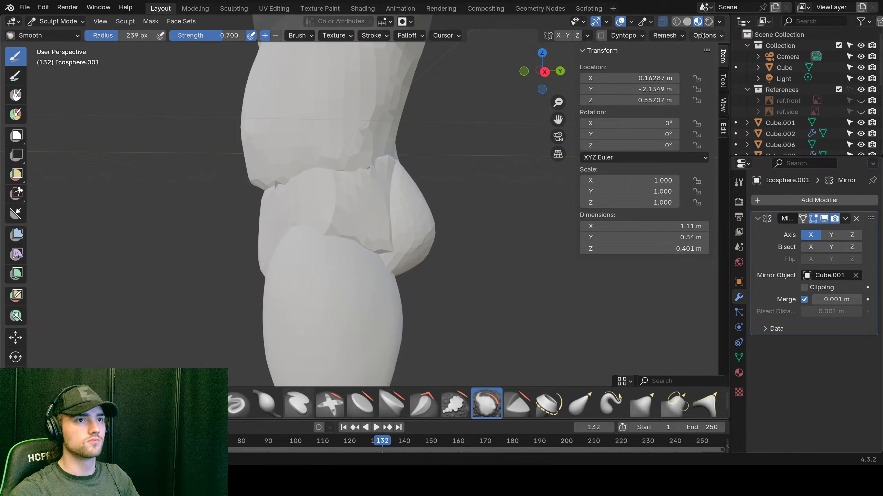
left_click(708, 22)
Step: Examine the figure in Rendered shading from several angles and restore Solid shading with X-ray off
scroll(327, 151, "down", 6)
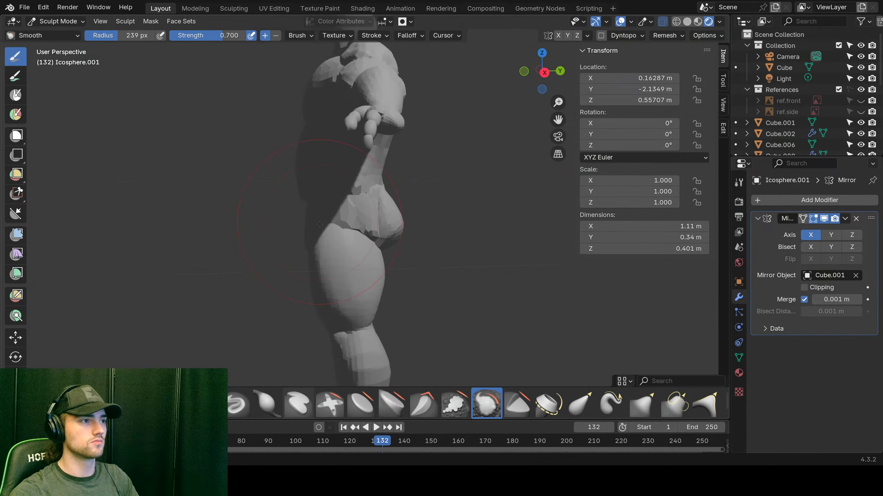
middle_click_drag(319, 150, 372, 154)
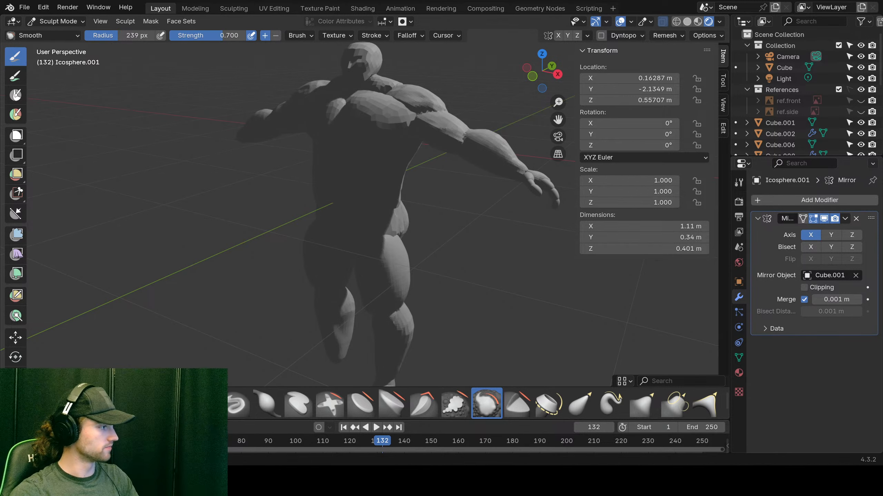
middle_click_drag(388, 180, 391, 180)
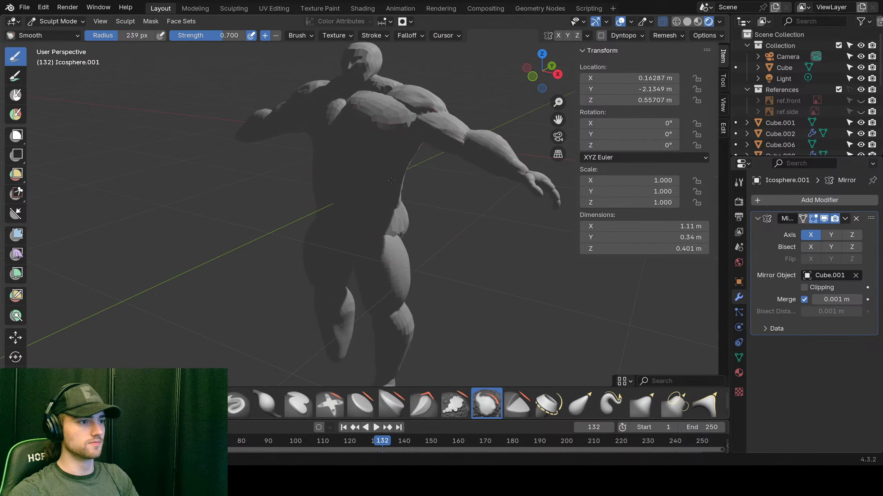
key("alt+z")
mouse_move(429, 209)
middle_mouse_down()
mouse_move(444, 220)
mouse_move(411, 220)
middle_mouse_up()
key("alt+z")
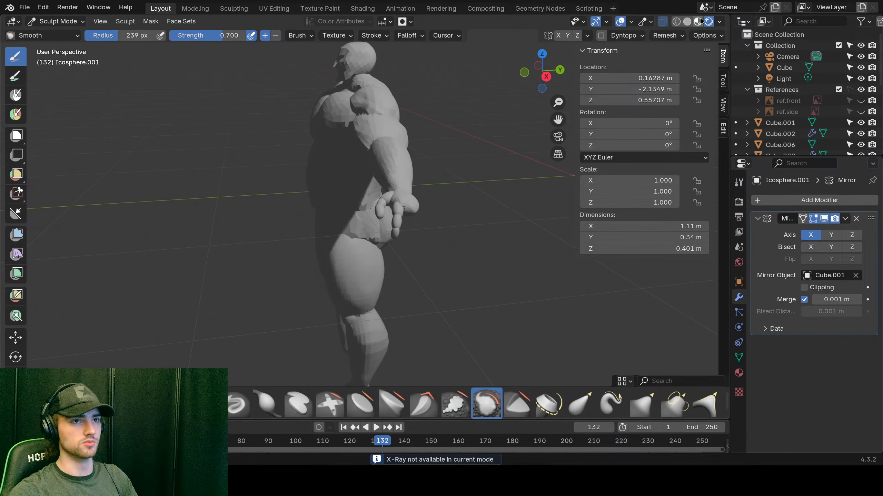
left_click(687, 22)
left_click(662, 23)
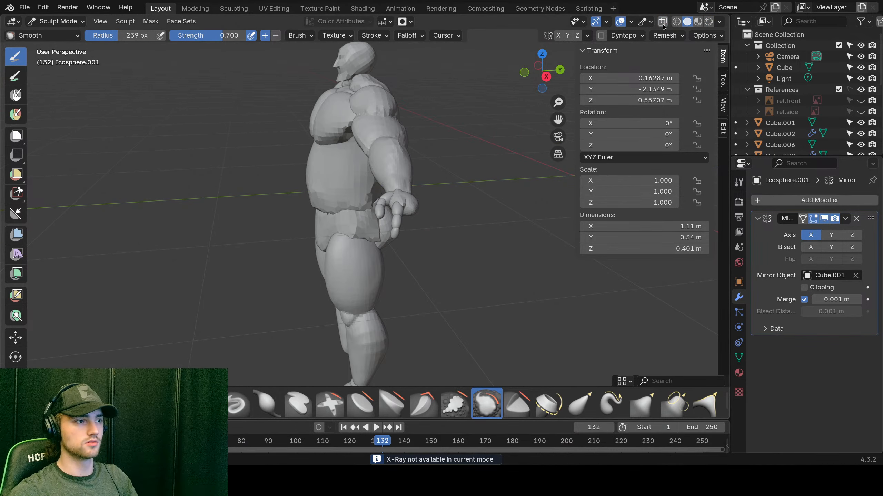
Step: Examine the figure's pelvis, torso and arms in Solid shading from several angles
middle_click_drag(361, 106, 437, 117)
scroll(436, 116, "up", 4)
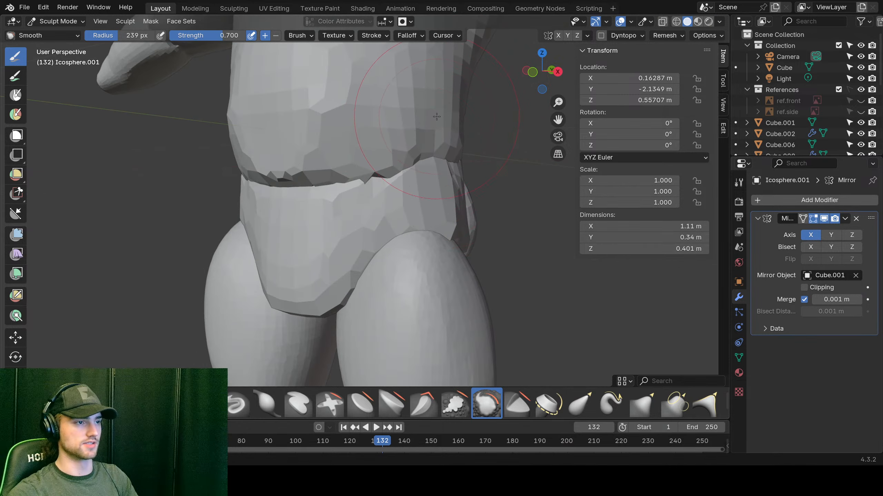
scroll(437, 116, "down", 7)
mouse_move(412, 186)
middle_mouse_down()
mouse_move(406, 221)
mouse_move(404, 193)
middle_mouse_up()
scroll(405, 209, "up", 6)
scroll(405, 209, "down", 6)
scroll(404, 192, "up", 1)
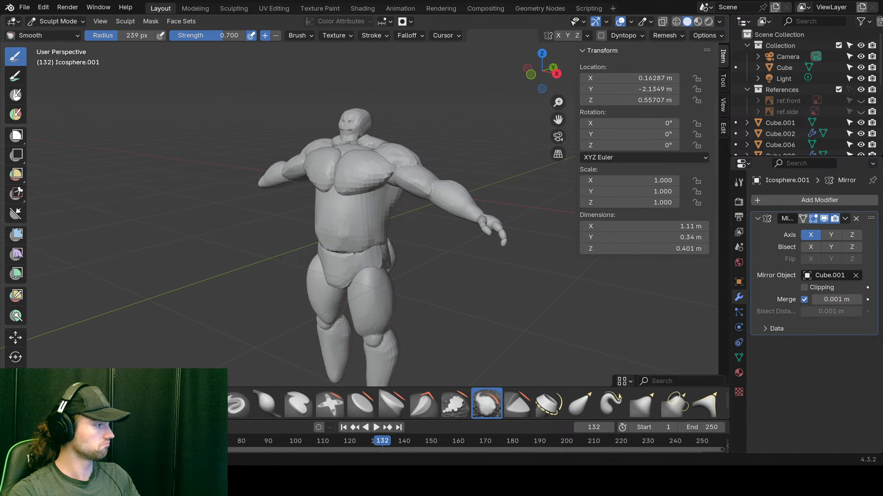
scroll(679, 273, "up", 4)
scroll(679, 272, "down", 3)
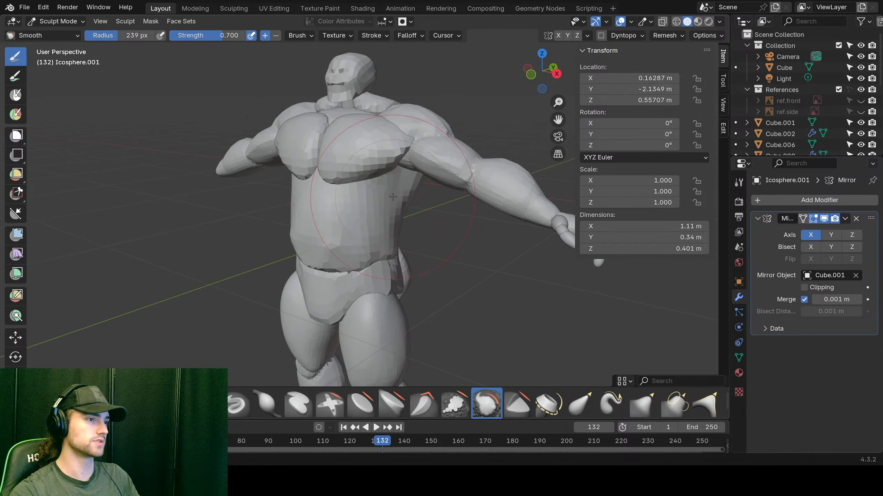
middle_click_drag(597, 262, 224, 179)
scroll(303, 179, "down", 2)
middle_click_drag(292, 177, 396, 275)
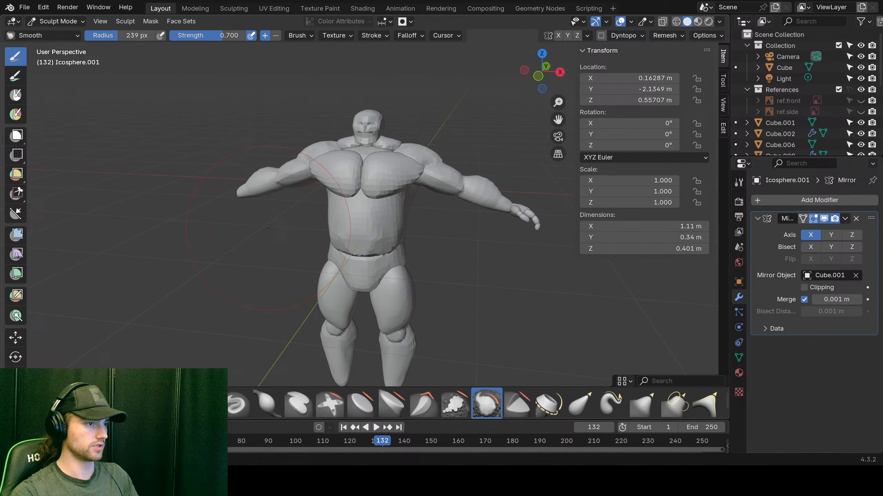
Step: Switch the chest mesh from Sculpt Mode to Object Mode
key("ctrl+Tab")
left_click(391, 280)
scroll(453, 222, "up", 2)
middle_click_drag(453, 222, 458, 197)
scroll(430, 208, "down", 3)
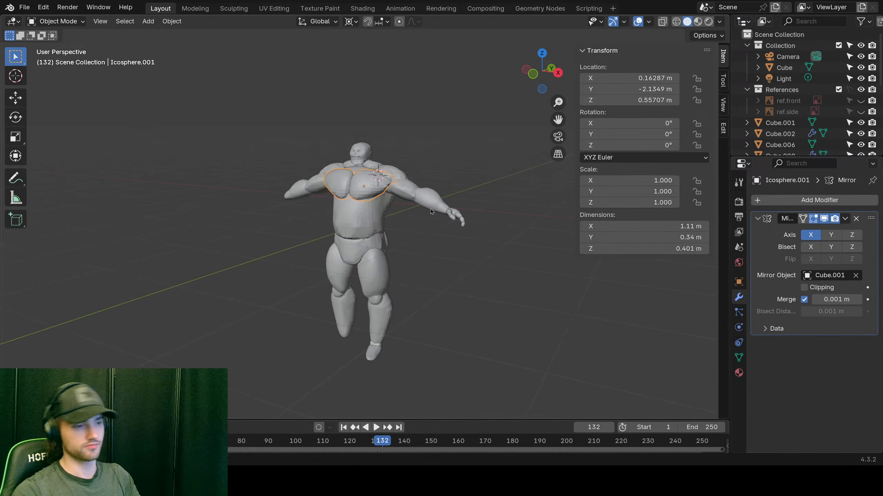
Step: Select the mirrored leg mesh of the figure
scroll(404, 249, "up", 3)
middle_click_drag(402, 247, 372, 166, "shift")
scroll(372, 165, "up", 2)
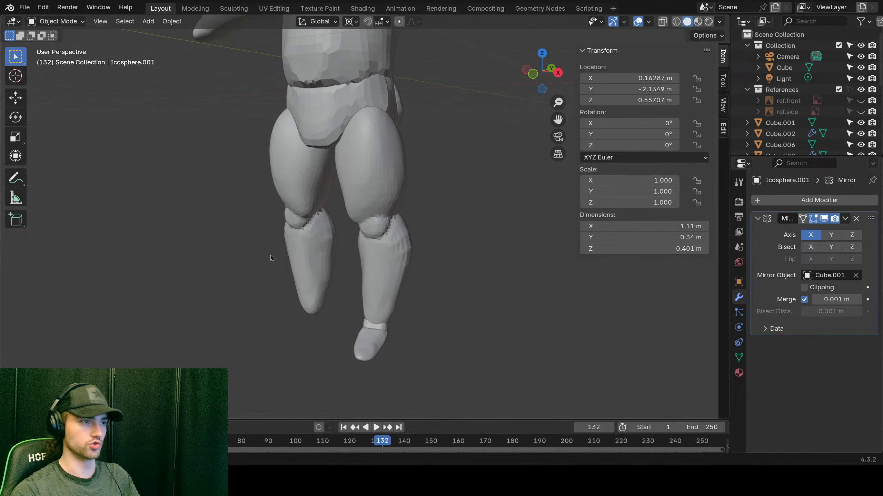
middle_click_drag(271, 257, 382, 266)
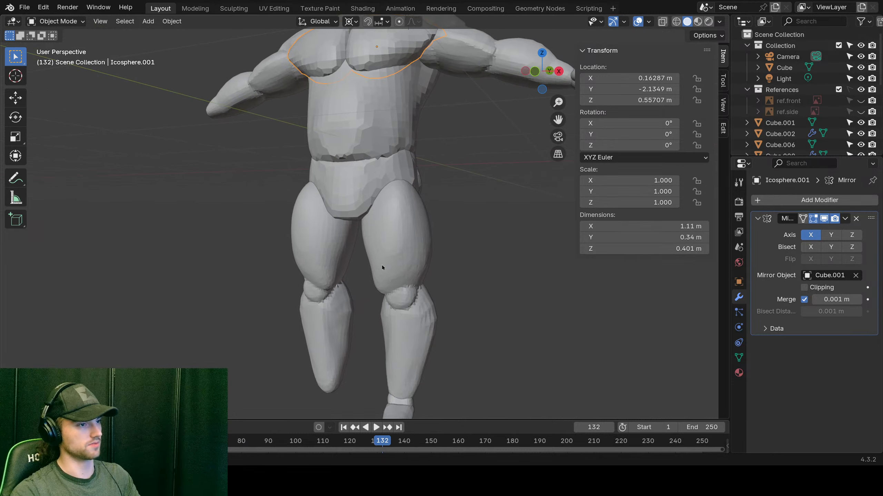
scroll(382, 267, "down", 2)
middle_click_drag(431, 358, 389, 313)
left_click(389, 313)
Step: Examine how the thigh, knee, calf and ankle forms connect on the selected leg mesh
scroll(395, 277, "up", 3)
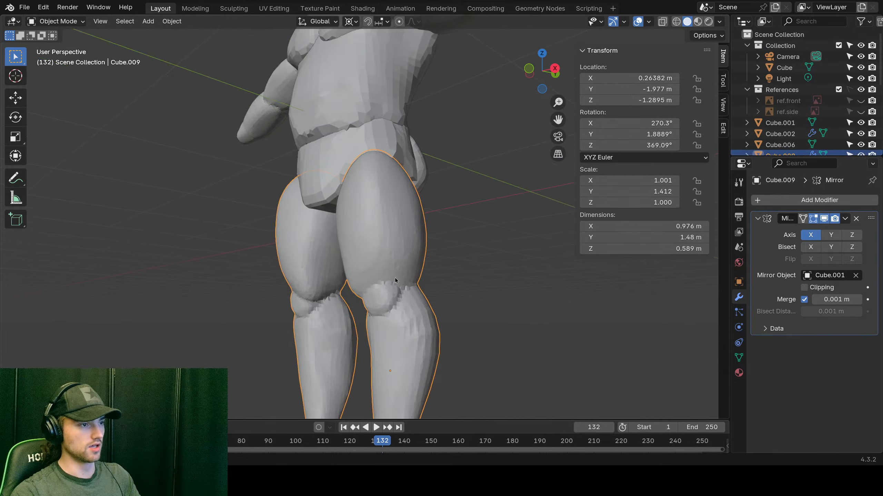
scroll(386, 302, "down", 1)
scroll(377, 280, "up", 2)
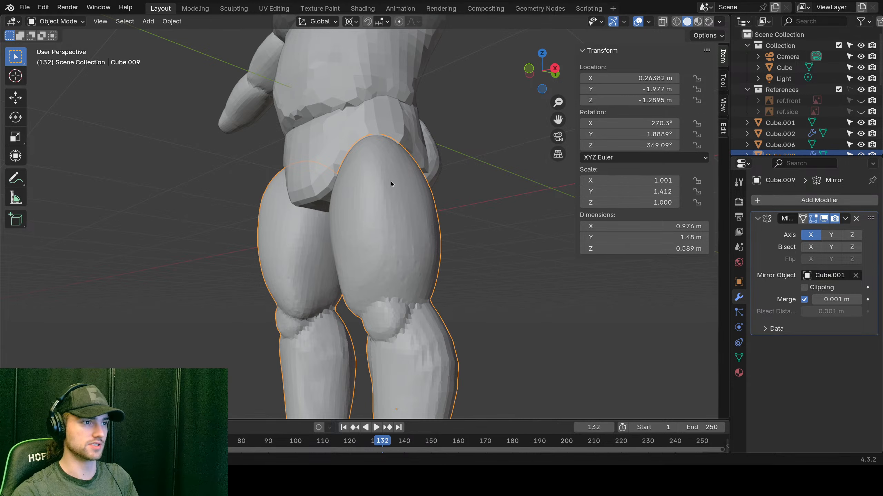
scroll(344, 225, "down", 2)
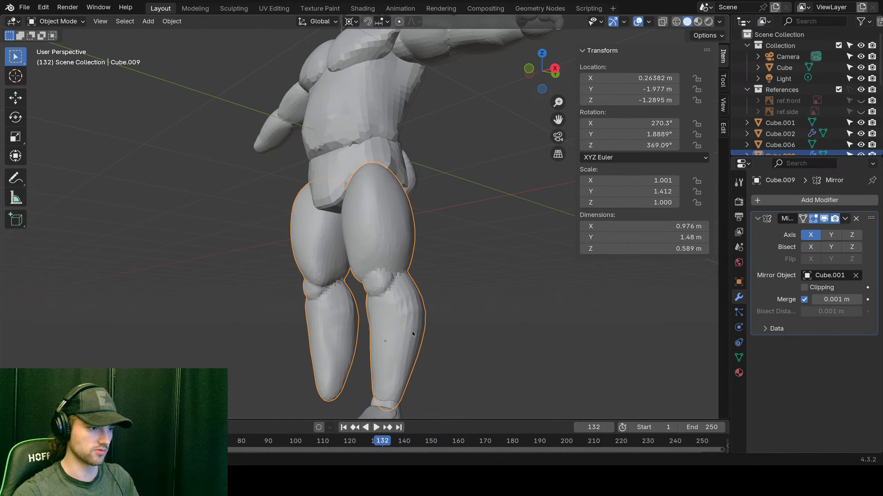
scroll(412, 332, "down", 1)
scroll(403, 330, "up", 1)
middle_click_drag(399, 330, 397, 139, "shift")
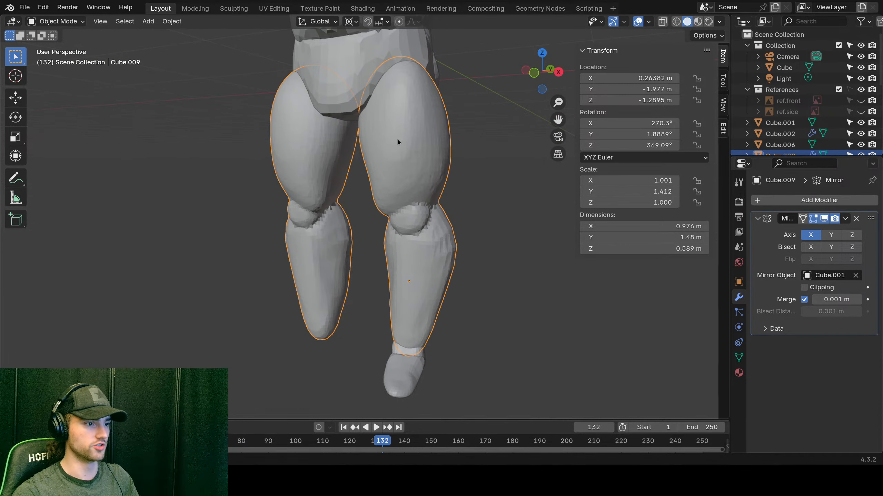
scroll(421, 205, "up", 2)
scroll(425, 212, "down", 2)
middle_click_drag(425, 211, 375, 187)
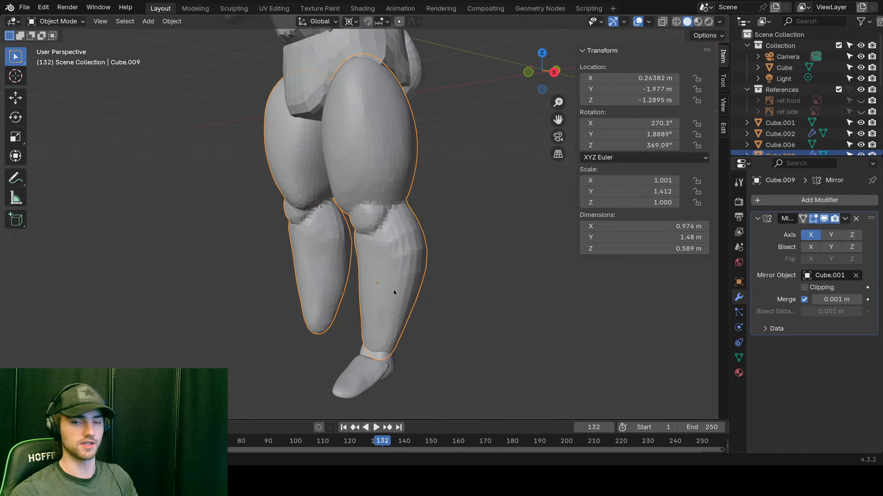
Step: Select the mirrored arm mesh running from the shoulder to the wrist
scroll(388, 291, "down", 4)
middle_click_drag(452, 149, 438, 251)
scroll(490, 281, "up", 4)
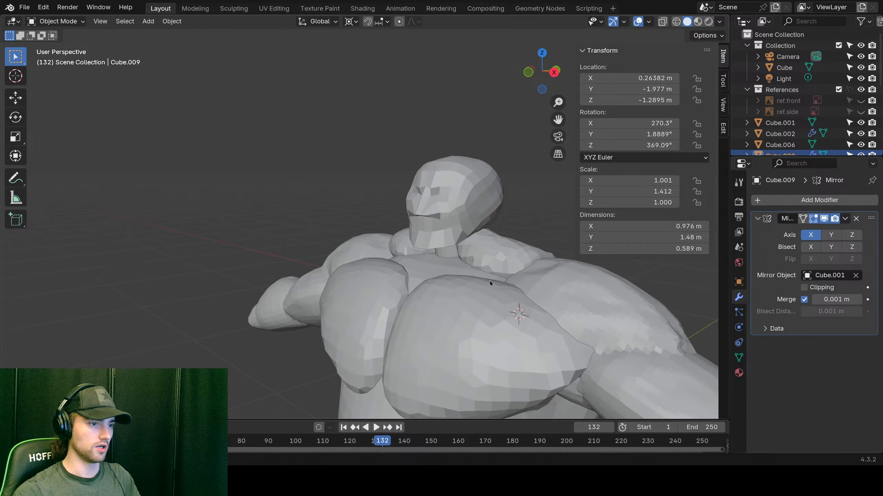
middle_click_drag(490, 283, 283, 120, "shift")
left_click(431, 231)
scroll(422, 228, "down", 3)
middle_click_drag(421, 228, 456, 250)
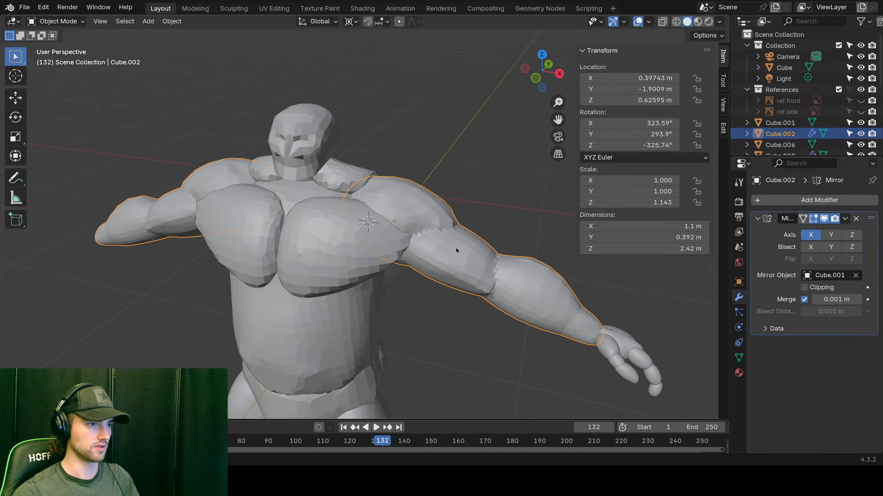
Step: Try to join the torso, upper-back and glute meshes into the pelvis mesh
middle_click_drag(579, 330, 507, 292, "shift")
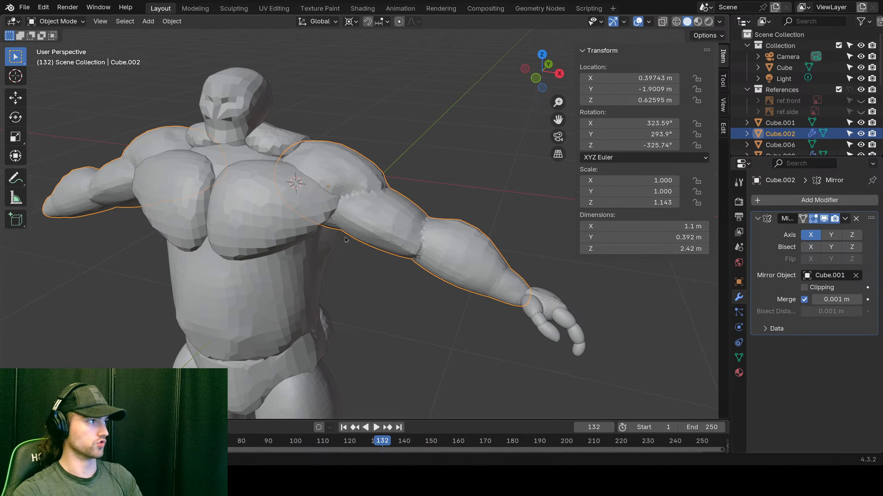
scroll(389, 241, "down", 2)
middle_click_drag(333, 268, 403, 181, "shift")
scroll(400, 128, "down", 2)
left_click(427, 172)
scroll(427, 180, "up", 2)
left_click(390, 215, "shift")
middle_click_drag(391, 215, 263, 203)
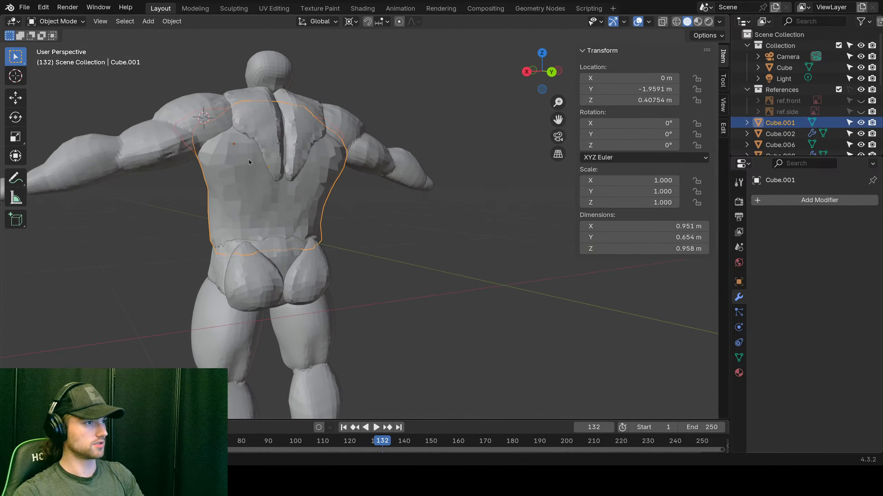
left_click(258, 126, "shift")
left_click(268, 269, "shift")
mouse_move(268, 269)
middle_mouse_down()
mouse_move(320, 265)
mouse_move(280, 265)
middle_mouse_up()
left_click(272, 278, "shift")
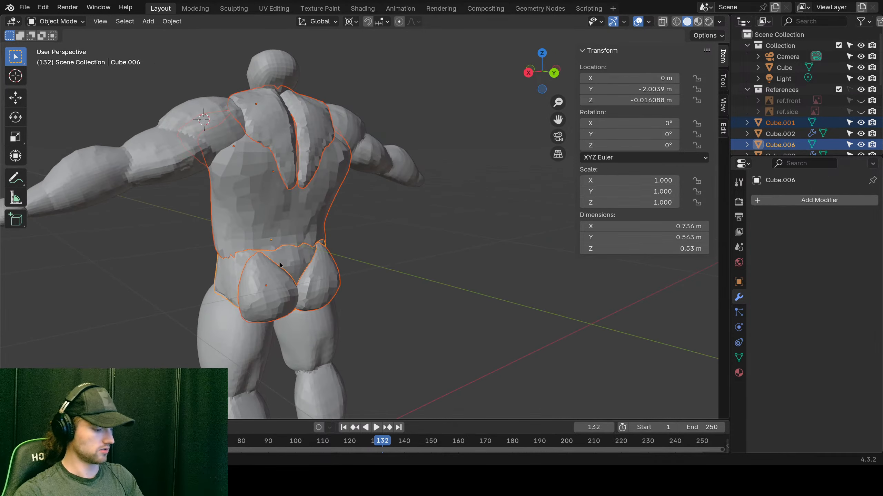
key("ctrl+j")
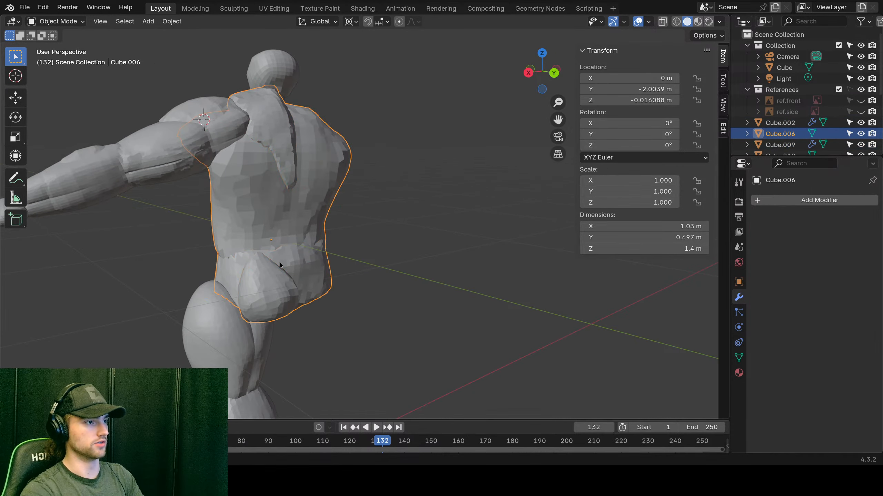
Step: Inspect the joined body from behind and undo the join
middle_click_drag(229, 250, 146, 231)
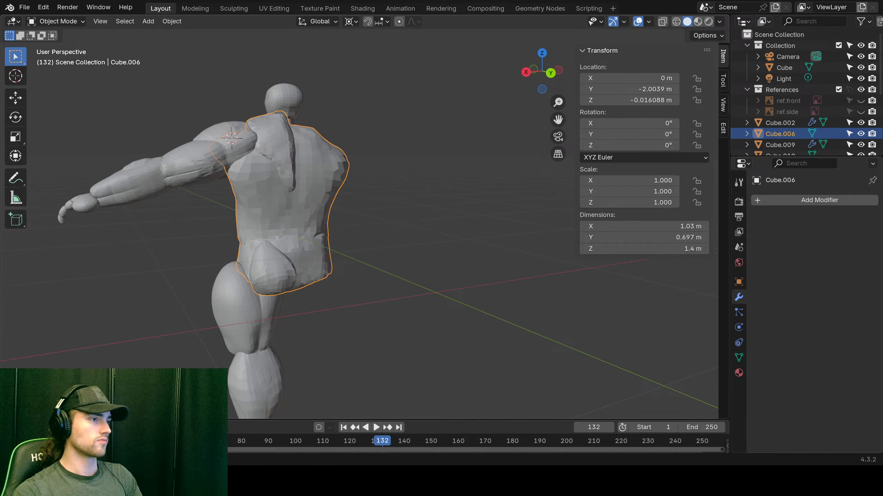
middle_click_drag(245, 244, 273, 238)
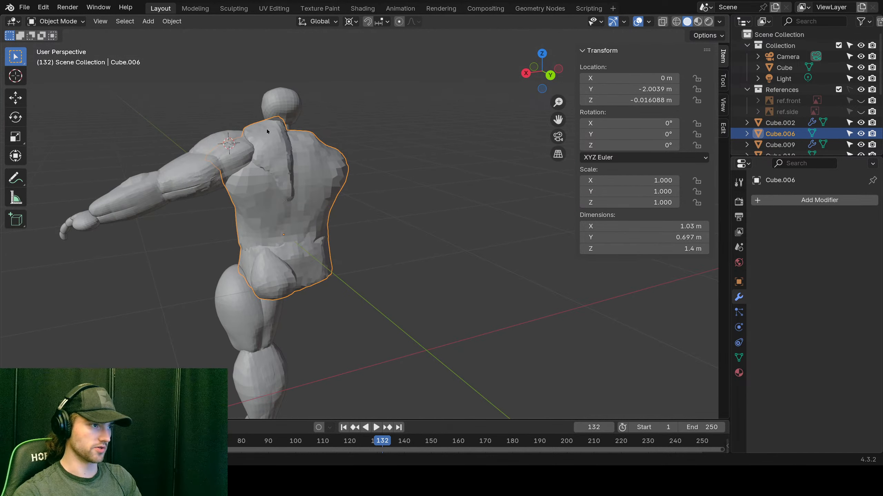
key("ctrl+z")
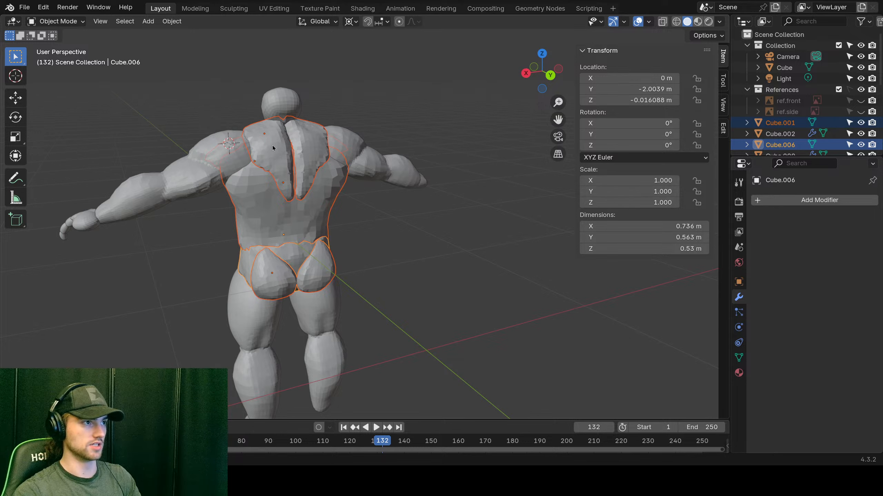
Step: Try the join of the torso, upper-back and glute meshes again, with the pelvis mesh as the active object
left_click(239, 236, "shift")
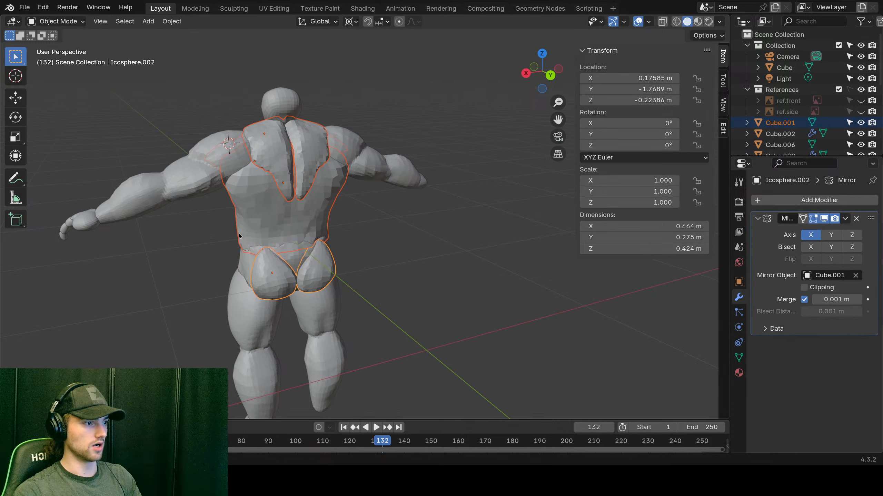
left_click(239, 236, "shift")
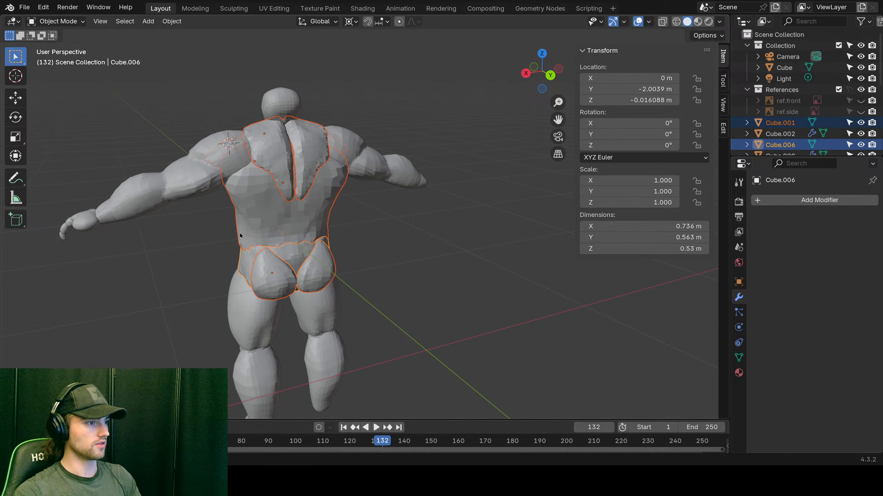
key("ctrl+j")
middle_click_drag(204, 236, 259, 354)
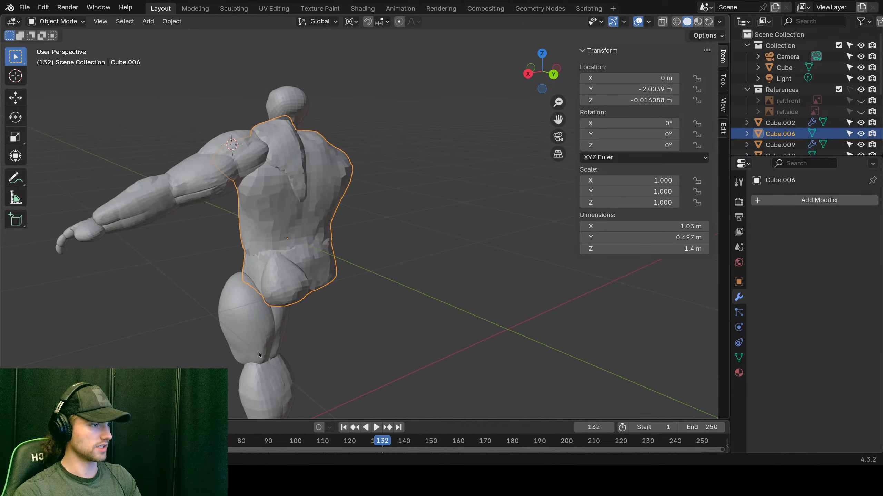
middle_click_drag(313, 334, 280, 332)
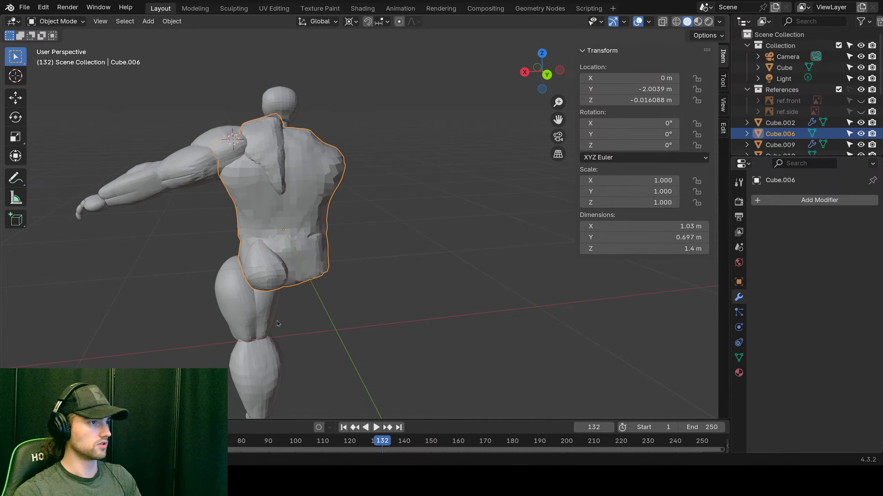
Step: Compare the body before and after the join by undoing and redoing it, ending with the parts separate
key("ctrl+z")
key("ctrl+shift+z")
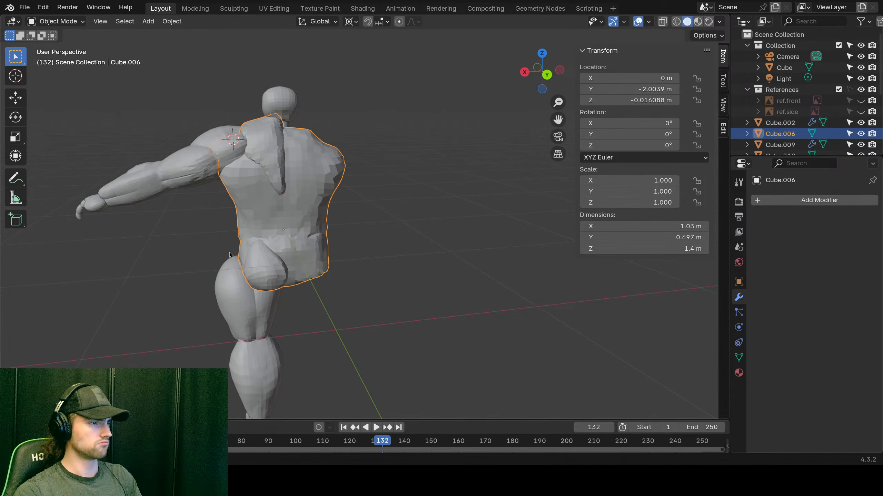
middle_click_drag(261, 258, 228, 264)
scroll(242, 373, "down", 5)
scroll(304, 312, "up", 5)
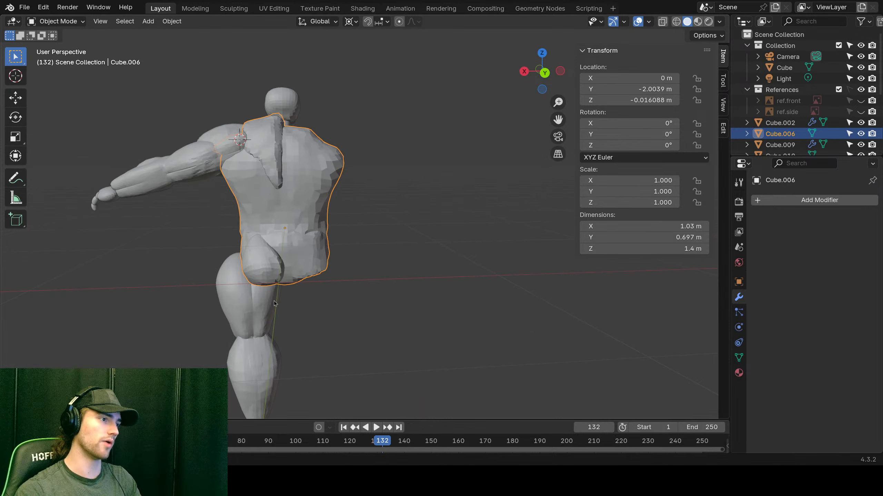
key("ctrl+z")
key("ctrl+shift+z")
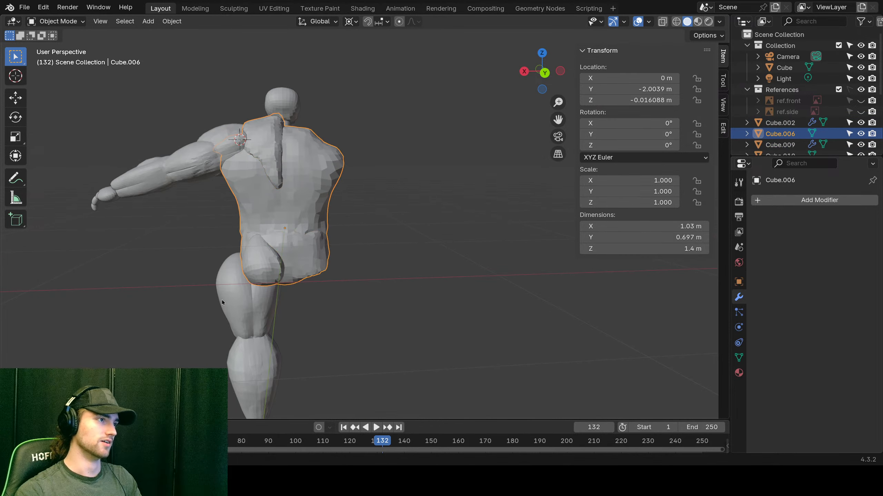
key("ctrl+z")
key("ctrl+shift+z")
key("ctrl+z")
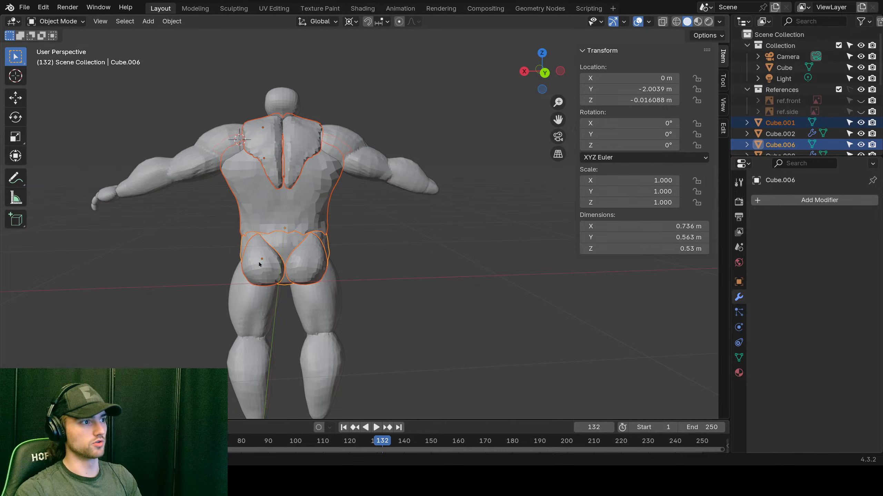
middle_click_drag(259, 264, 334, 251)
left_click(410, 204)
left_click(410, 204, "shift")
key("ctrl+j")
key("ctrl+z")
Step: Apply the Mirror modifier on the glute mesh
left_click(336, 250)
left_click(342, 254)
scroll(342, 254, "up", 3)
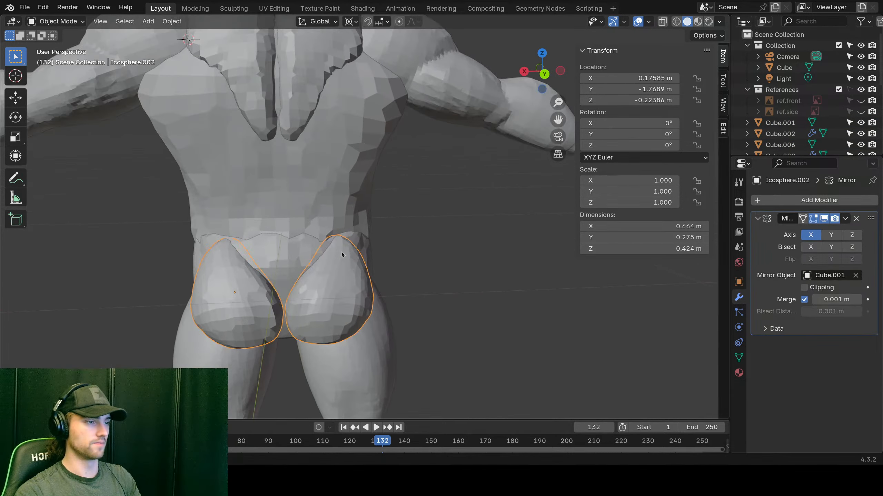
scroll(334, 293, "down", 3)
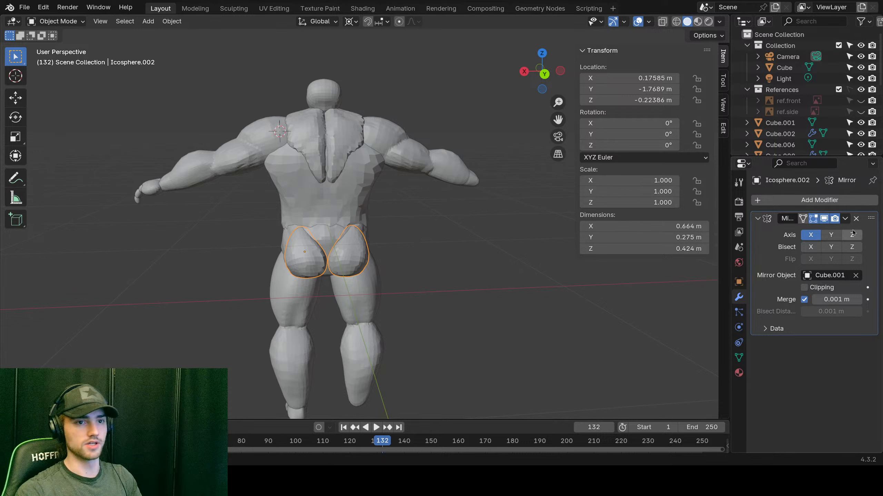
left_click(845, 218)
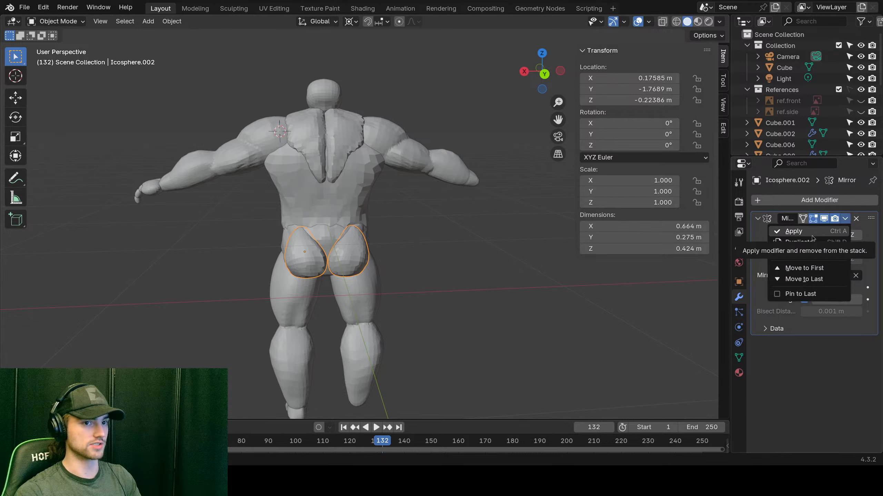
left_click(812, 233)
scroll(381, 238, "up", 3)
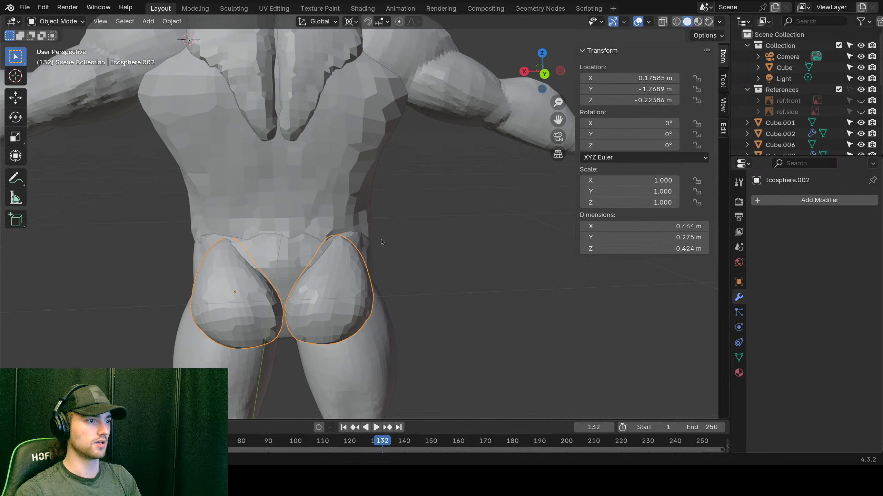
Step: Apply the scale transform of the mirrored arm mesh
middle_click_drag(345, 200, 360, 268, "shift")
scroll(360, 268, "down", 4)
left_click(282, 220)
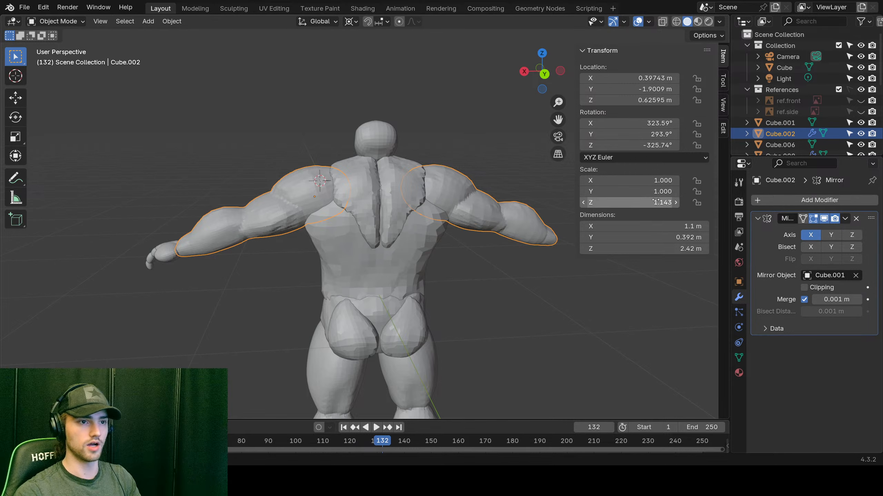
key("ctrl+a")
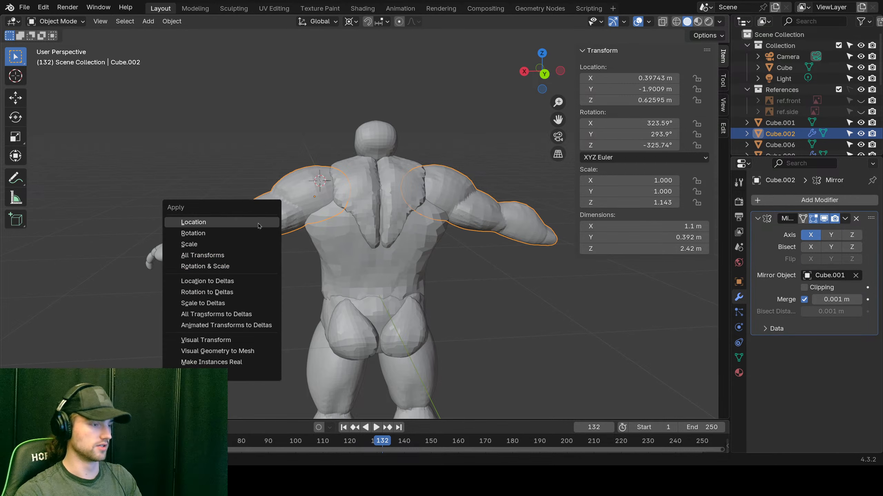
left_click(206, 245)
Step: Apply the scale transform of the mirrored leg mesh
scroll(407, 256, "down", 3)
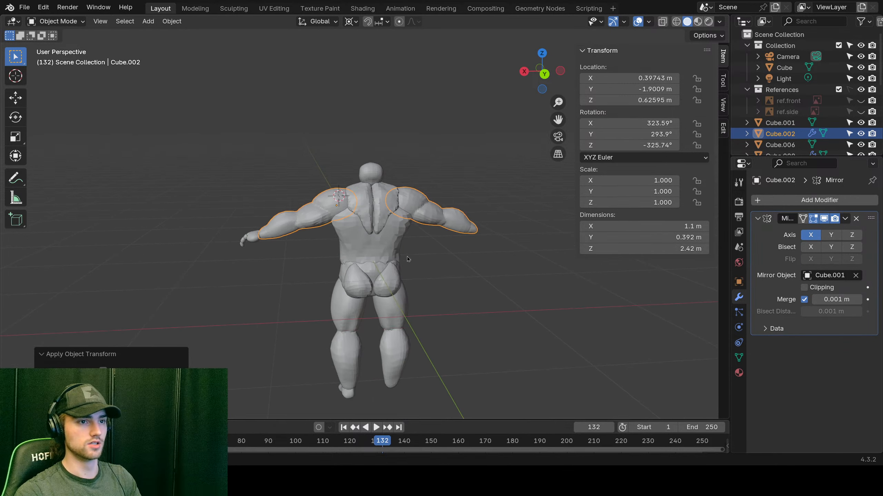
left_click(354, 338)
key("ctrl+a")
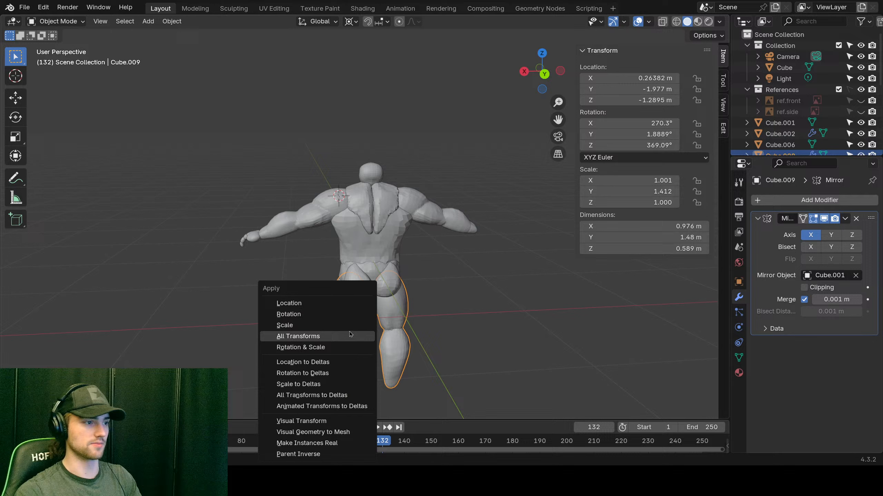
left_click(299, 323)
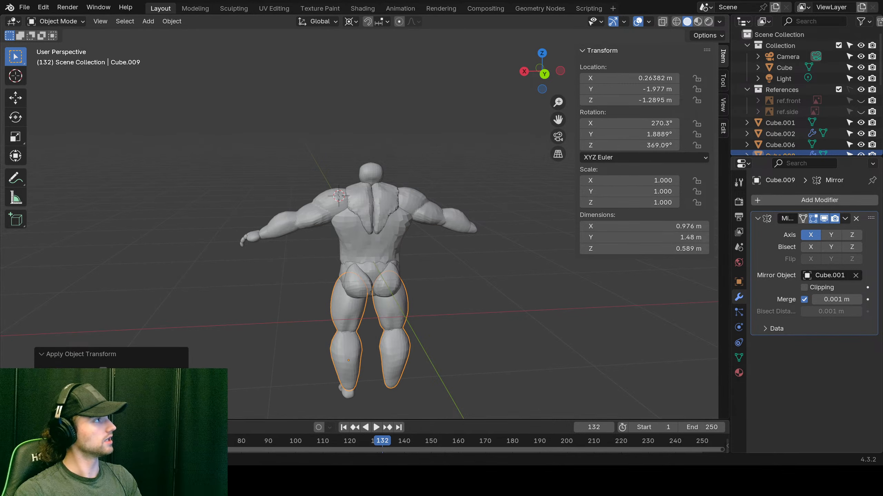
Step: Apply the Mirror modifier on the upper-back mesh behind the neck
scroll(313, 233, "up", 3)
left_click(389, 198)
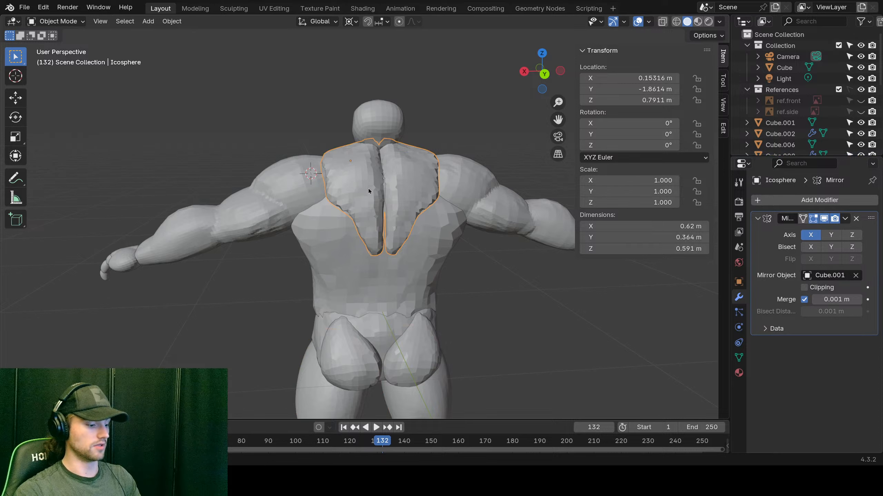
left_click(845, 219)
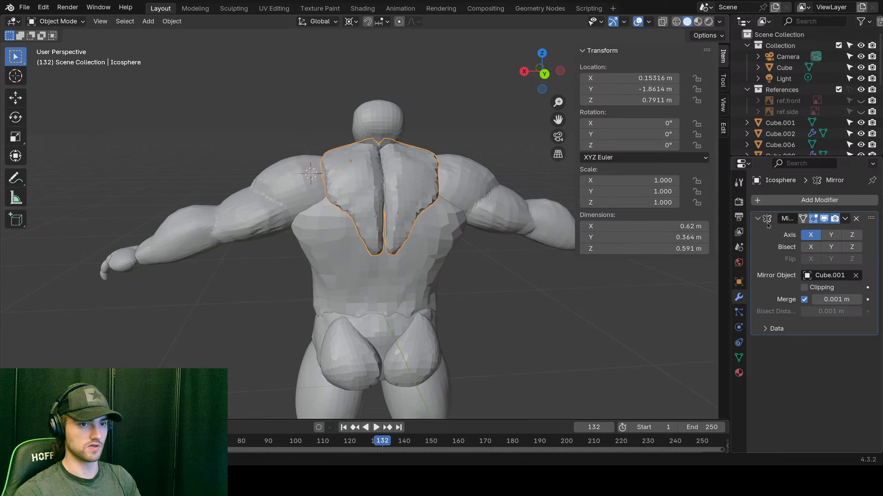
left_click(844, 219)
left_click(791, 230)
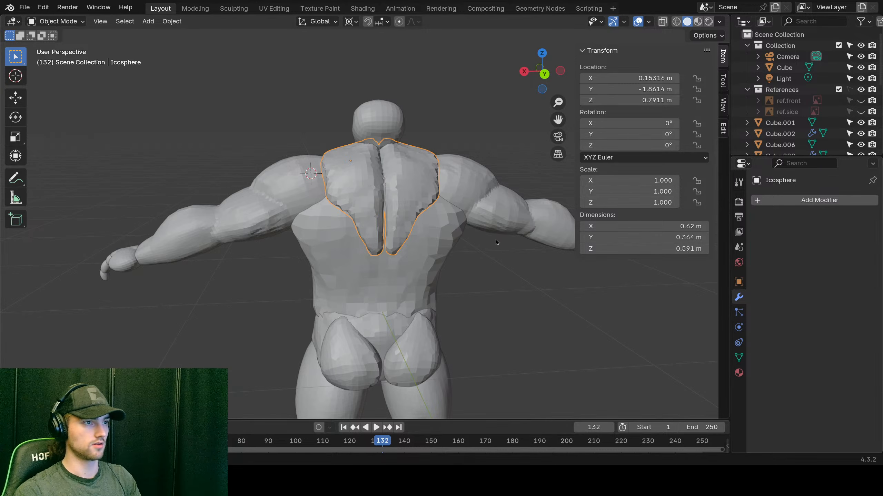
Step: Select the glute, pelvis, torso and upper-back meshes together with the chest mesh as the active object
left_click(354, 344)
middle_click_drag(305, 290, 334, 292)
left_click(381, 324, "shift")
left_click(377, 275, "shift")
left_click(372, 193, "shift")
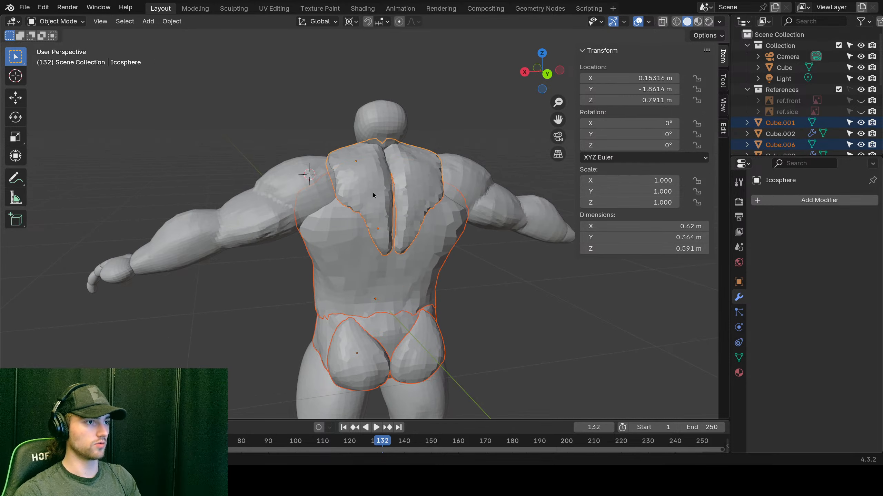
middle_click_drag(373, 194, 555, 214)
left_click(355, 204, "shift")
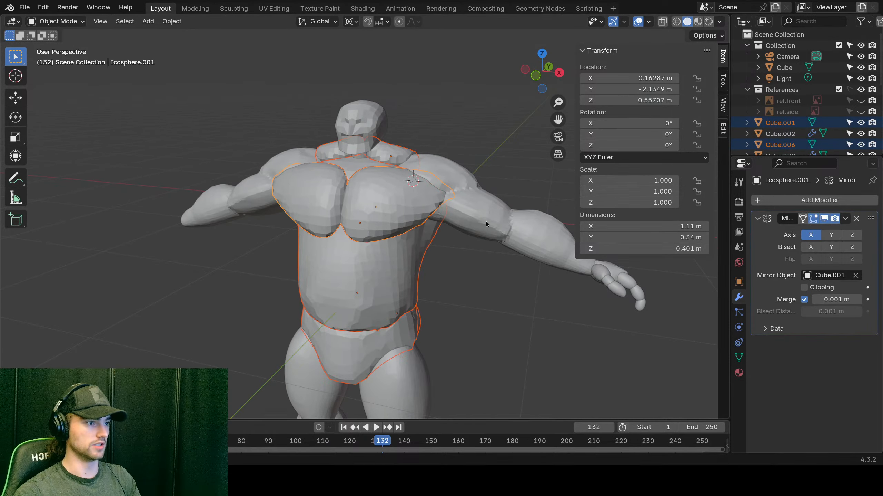
middle_click_drag(485, 221, 271, 210)
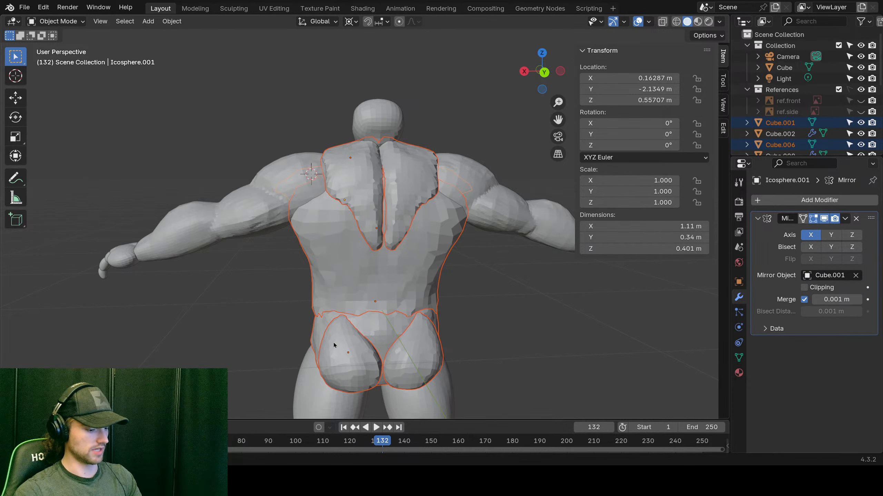
Step: Try joining the selected body meshes into the chest mesh with its Mirror modifier still unapplied, undoing each join
key("ctrl+j")
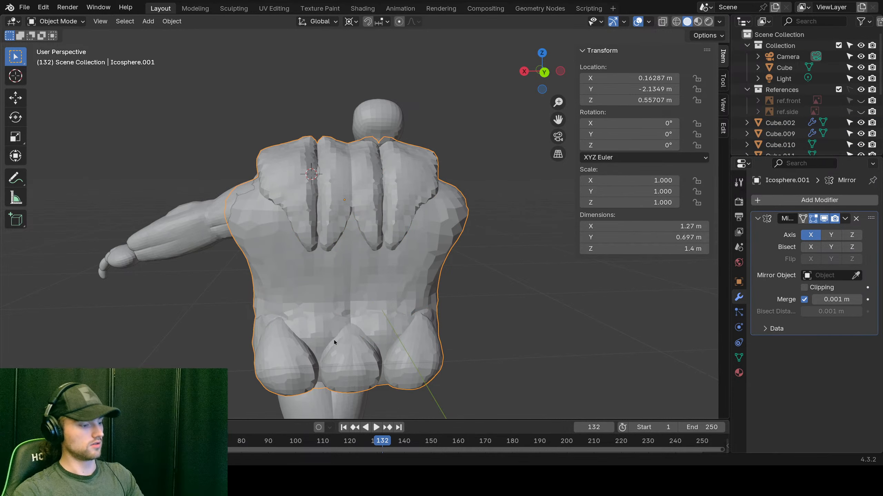
key("ctrl+z")
scroll(336, 340, "down", 1)
middle_click_drag(313, 344, 543, 347)
middle_click_drag(403, 210, 342, 215)
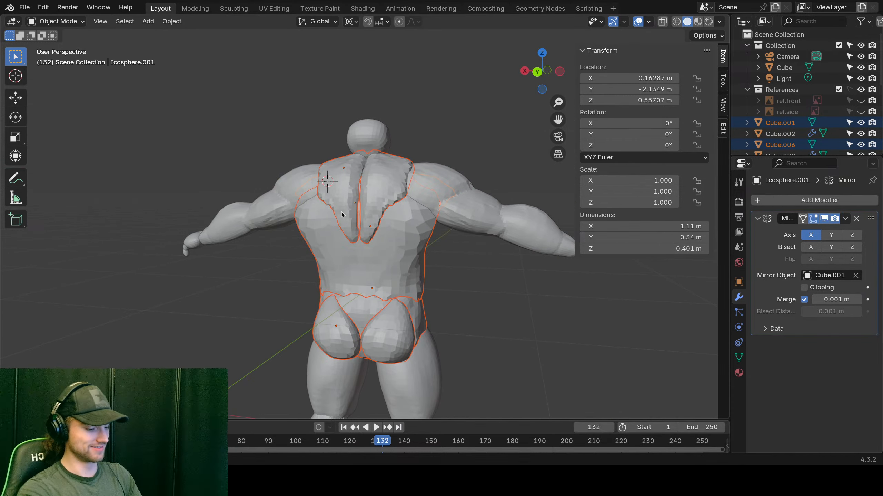
key("ctrl+j")
key("ctrl+z")
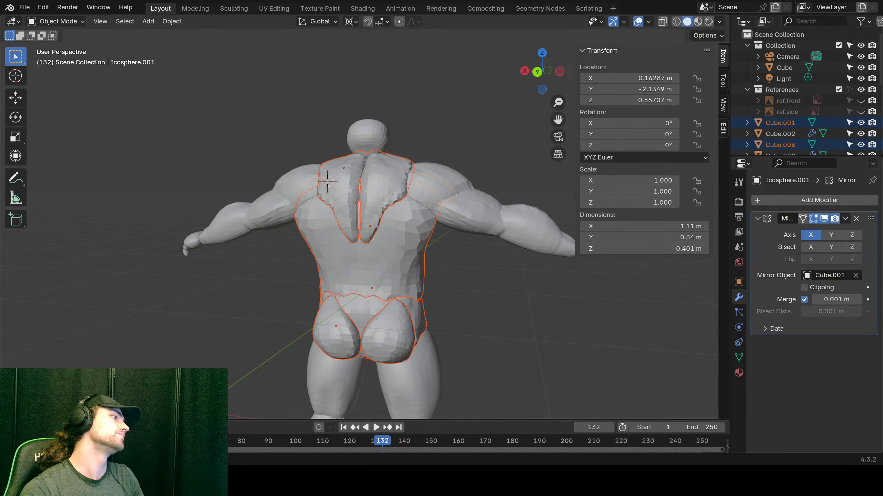
Step: Join the glute, pelvis, torso and upper-back meshes into the mirrored chest mesh
middle_click_drag(479, 233, 504, 233)
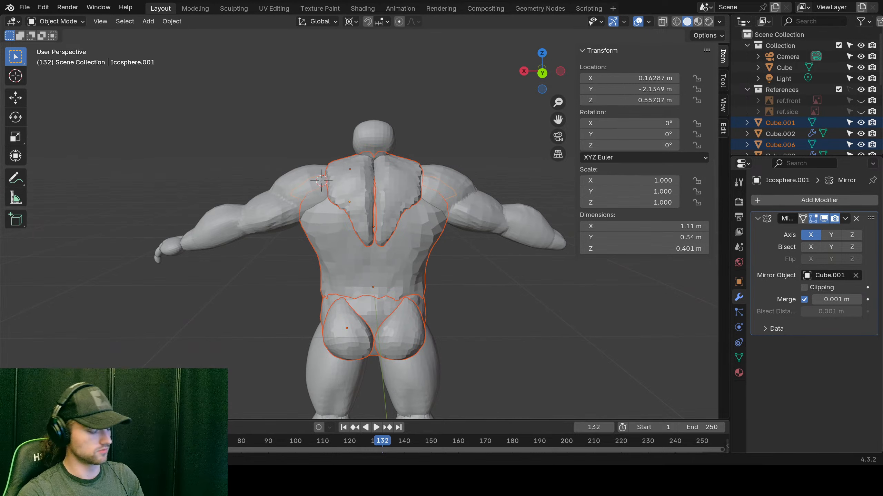
key("ctrl+j")
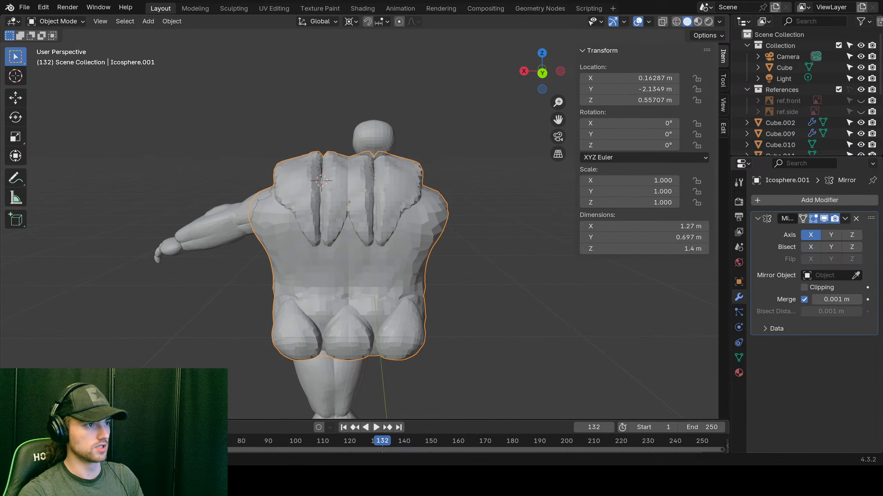
Step: Undo the last join of the body meshes into the mirrored chest mesh
key("ctrl+z")
middle_click_drag(452, 295, 402, 214)
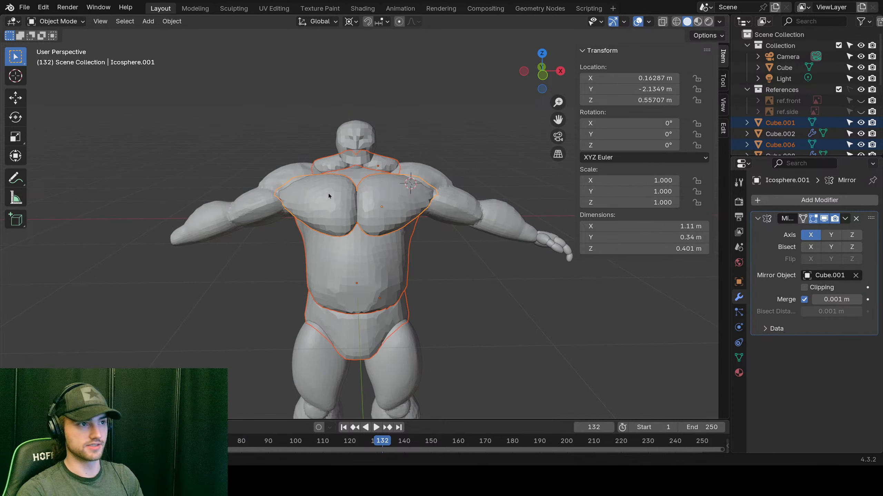
mouse_move(394, 213)
middle_mouse_down()
mouse_move(243, 202)
mouse_move(392, 201)
middle_mouse_up()
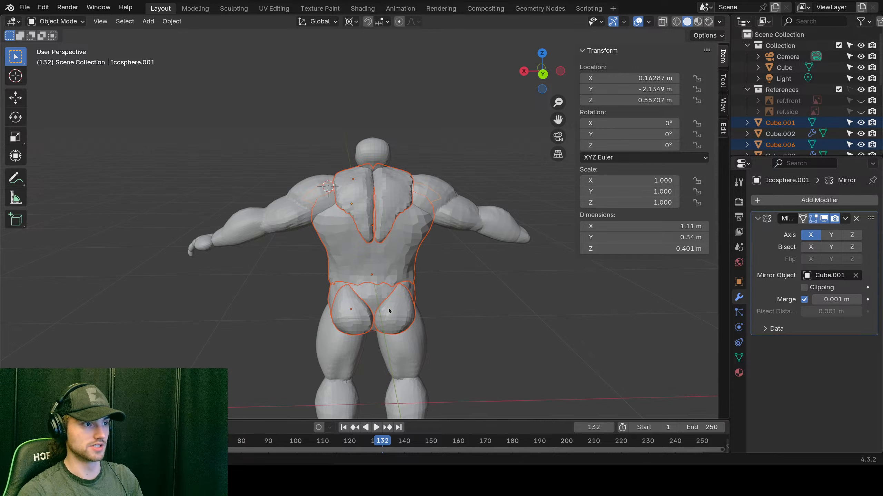
scroll(385, 302, "up", 3)
middle_click_drag(331, 213, 374, 215, "shift")
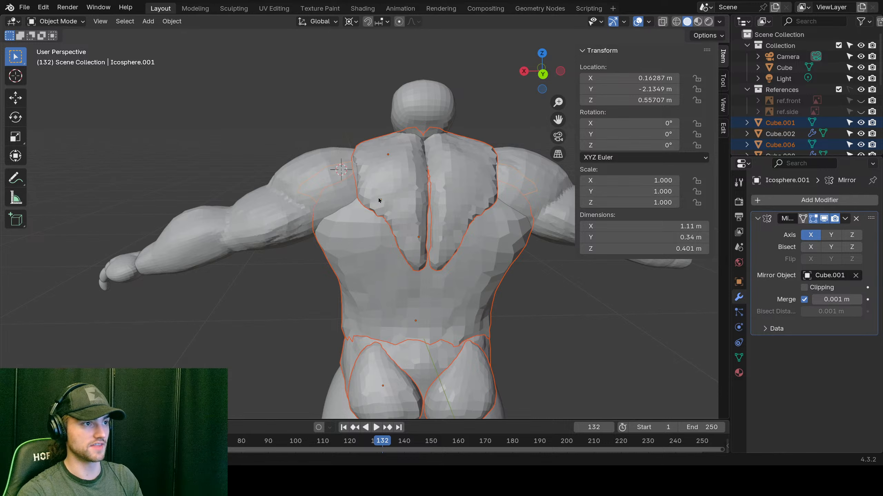
Step: Try joining the selected body meshes into the chest mesh once more, and undo that join
key("ctrl+j")
scroll(375, 201, "down", 3)
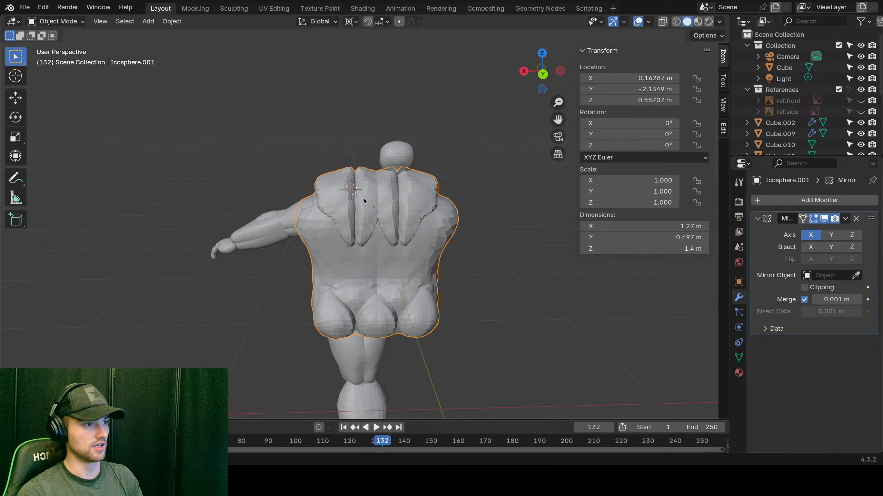
middle_click_drag(381, 222, 371, 200)
scroll(377, 201, "down", 1)
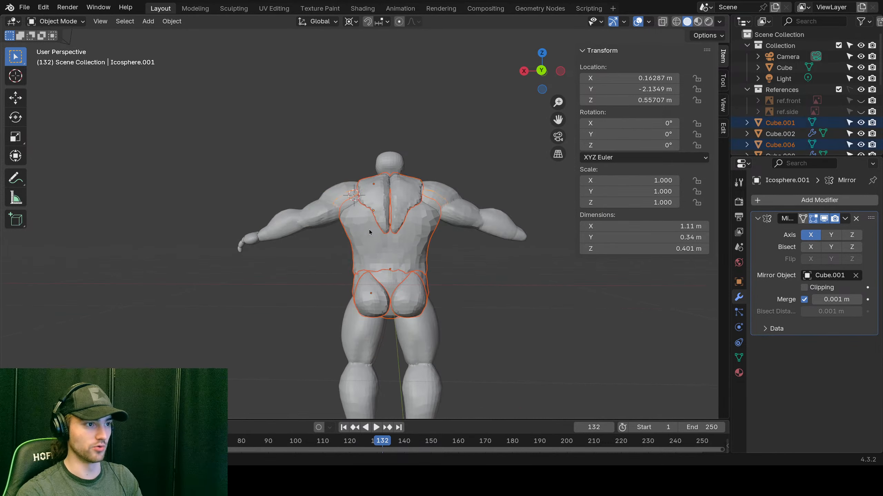
middle_click_drag(374, 237, 403, 241)
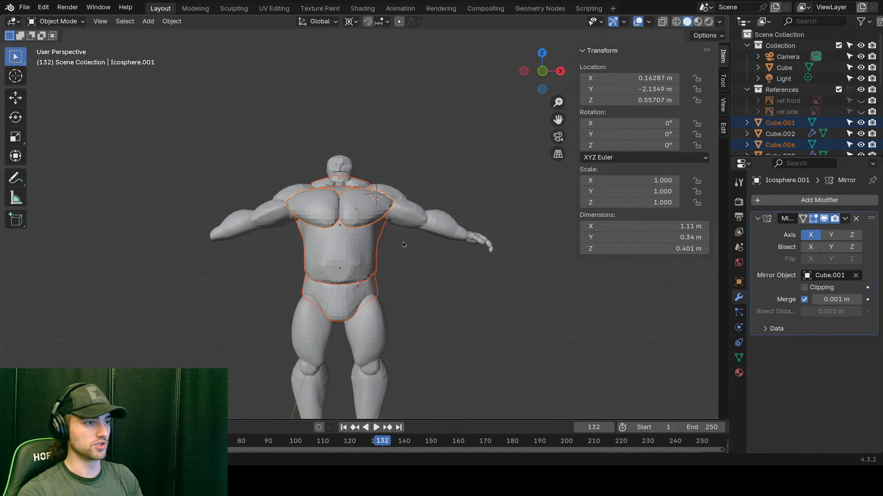
Step: Make the torso mesh the active object of the body-mesh selection in place of the chest mesh
scroll(326, 228, "up", 3)
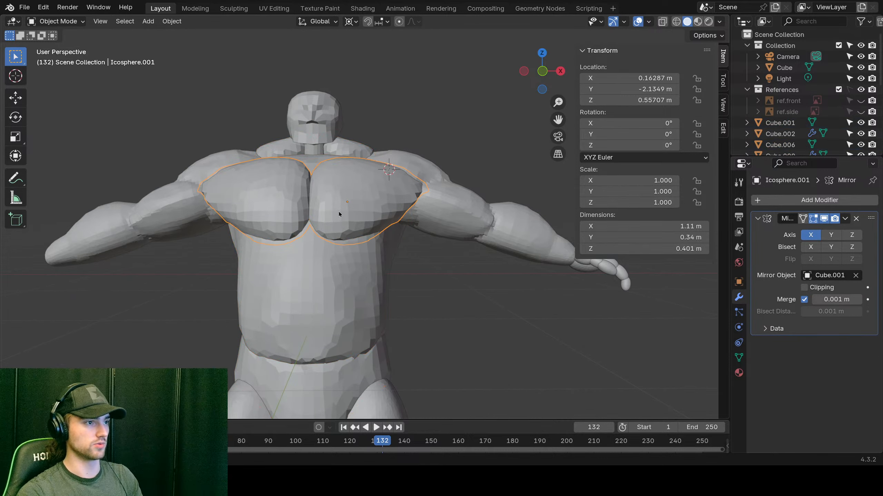
middle_click_drag(339, 211, 345, 243)
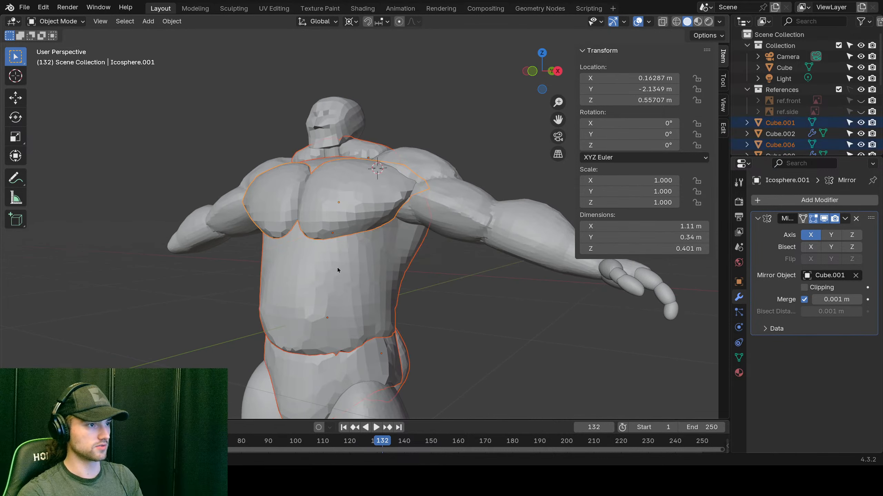
left_click(342, 209, "shift")
left_click(345, 273, "shift")
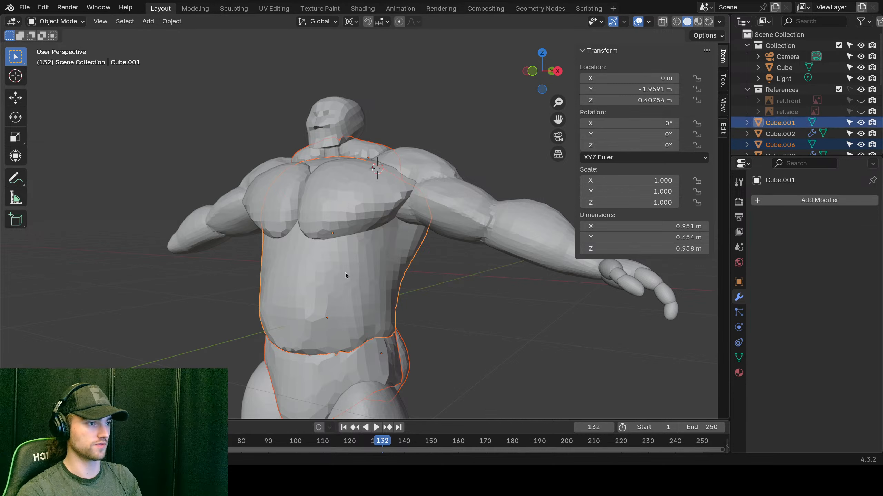
left_click(343, 275, "shift")
left_click(346, 204, "shift")
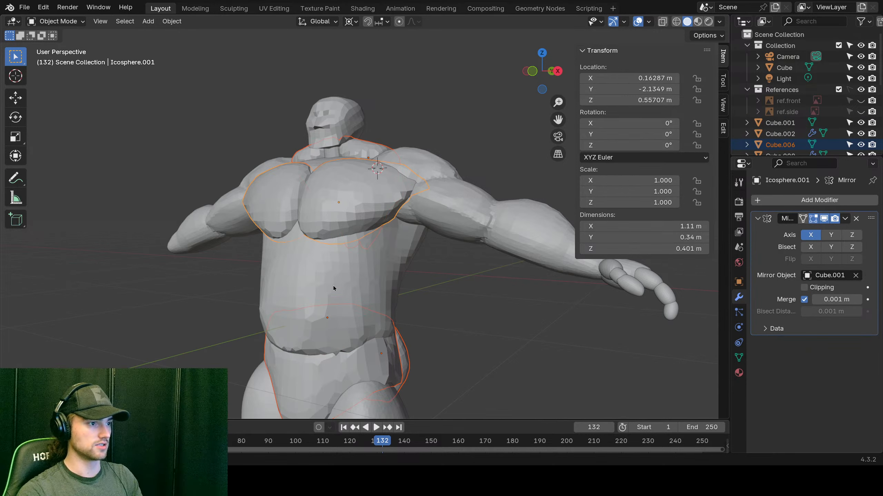
left_click(349, 293, "shift")
Step: Examine the selected chest, torso and pelvis meshes from the front
middle_click_drag(401, 297, 293, 269)
scroll(314, 266, "up", 4)
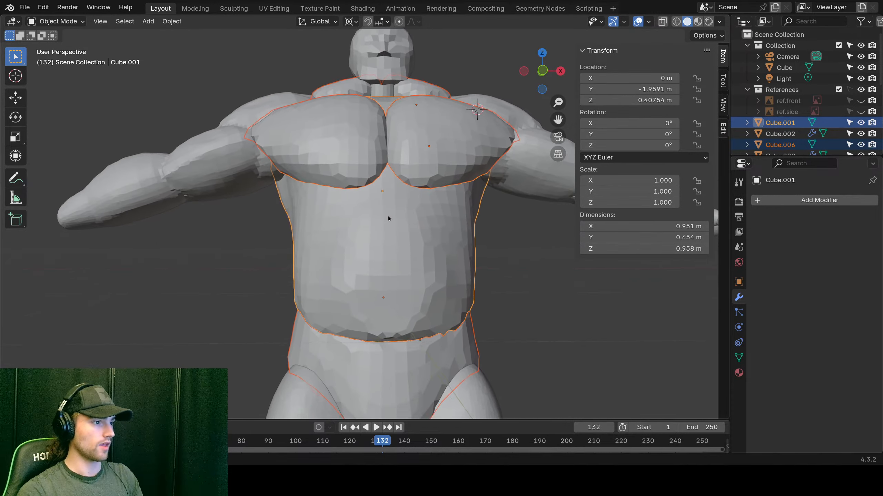
middle_click_drag(405, 280, 391, 246)
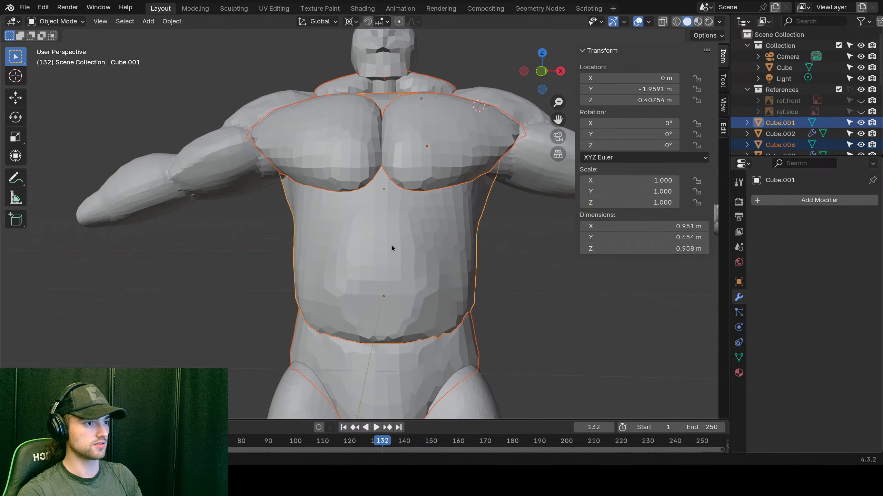
scroll(391, 245, "down", 2)
scroll(391, 246, "up", 1)
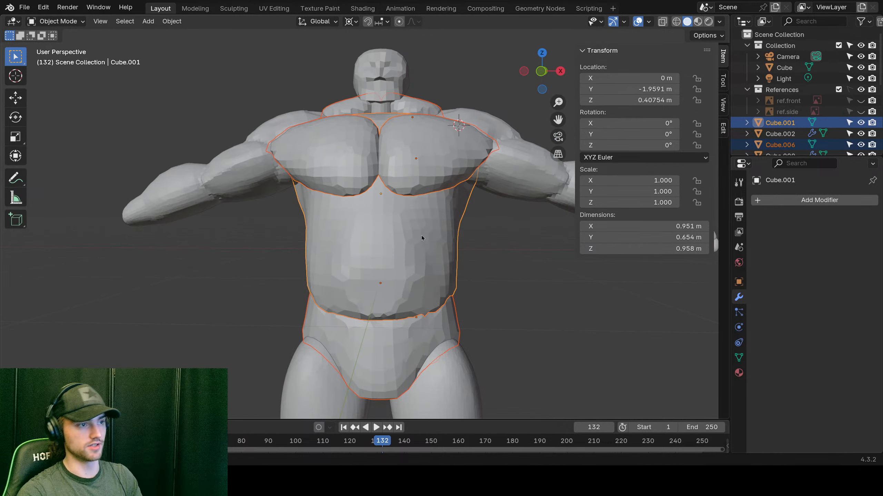
scroll(464, 271, "down", 2)
mouse_move(467, 273)
middle_mouse_down()
mouse_move(444, 275)
mouse_move(471, 283)
mouse_move(469, 274)
middle_mouse_up()
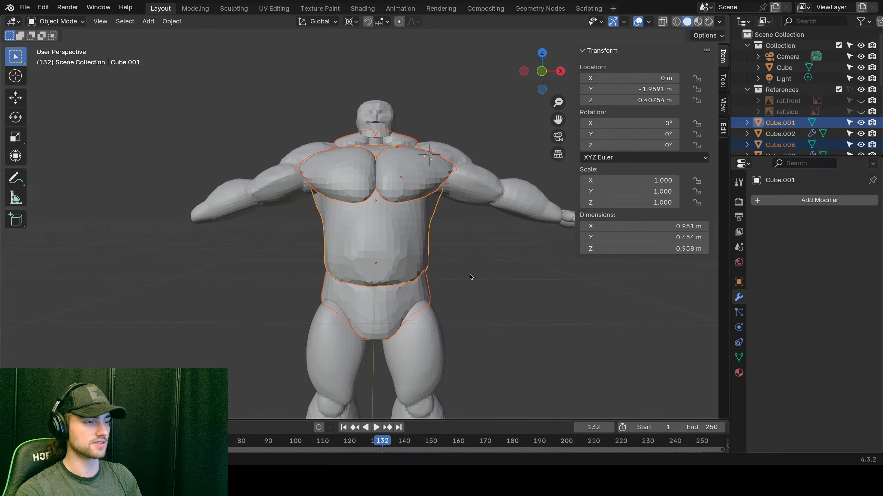
middle_click_drag(353, 245, 379, 275)
scroll(380, 268, "up", 3)
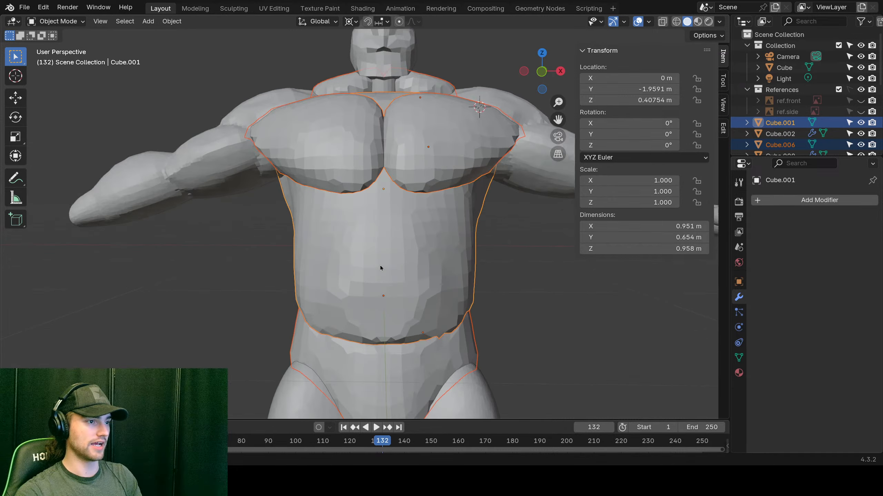
scroll(384, 287, "down", 1)
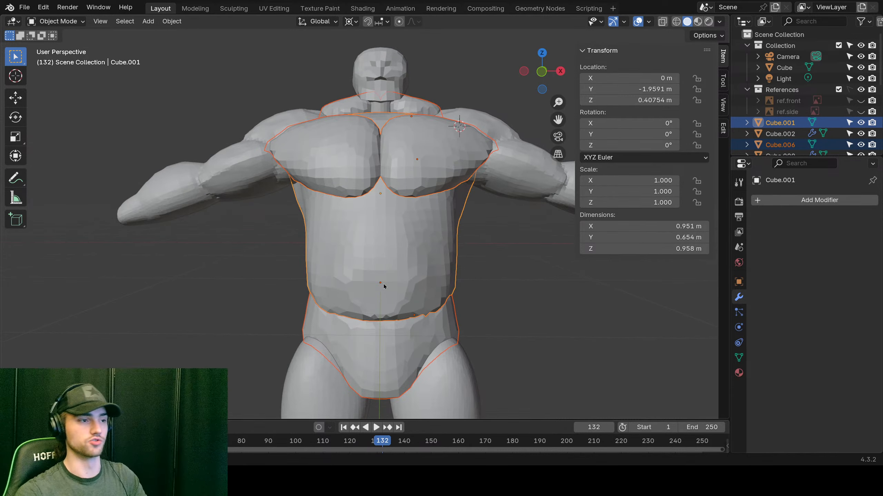
scroll(375, 282, "up", 2)
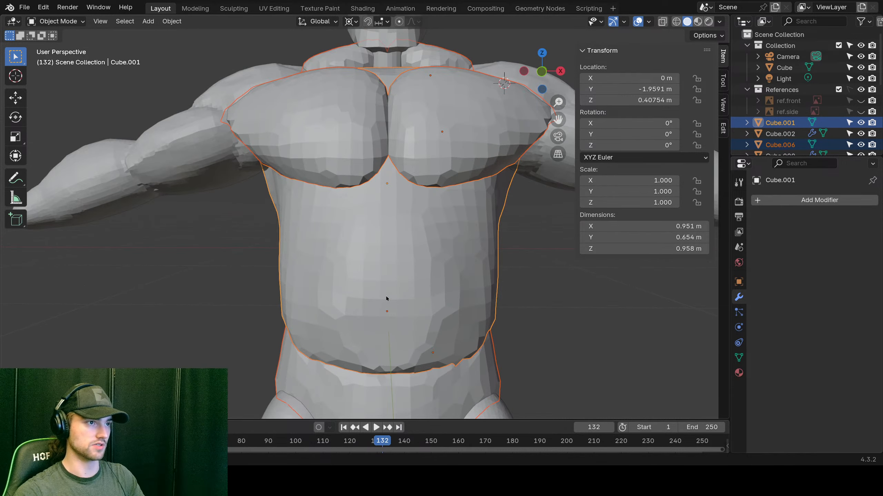
scroll(386, 296, "down", 4)
Step: Try joining the body meshes into the torso with the chest's Mirror modifier unapplied, comparing both states through undo and redo
middle_click_drag(386, 296, 166, 285)
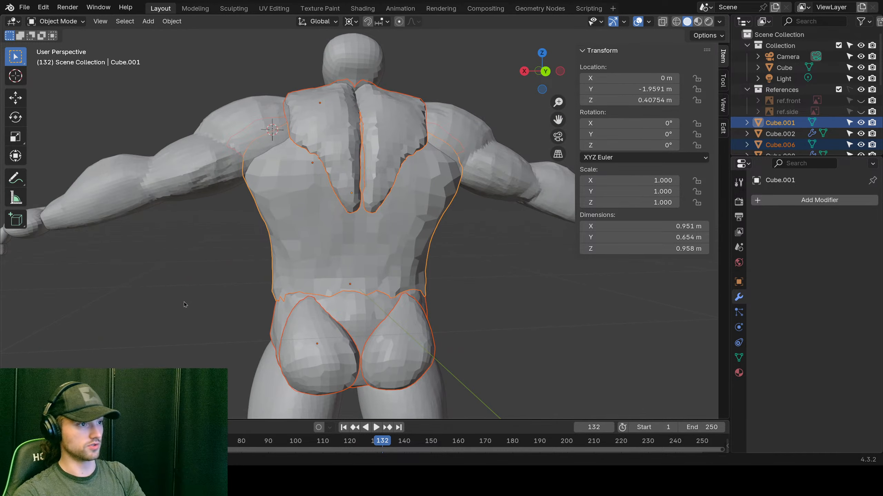
key("ctrl+j")
scroll(309, 292, "down", 3)
middle_click_drag(222, 219, 402, 238)
key("ctrl+z")
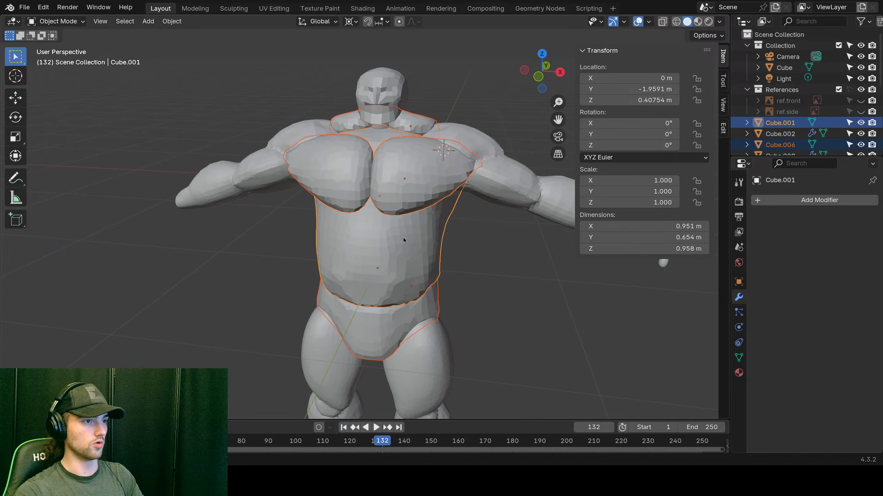
key("ctrl+z")
key("ctrl+shift+z")
mouse_move(402, 193)
middle_mouse_down()
mouse_move(413, 199)
mouse_move(403, 206)
middle_mouse_up()
key("ctrl+z")
key("ctrl+shift+z")
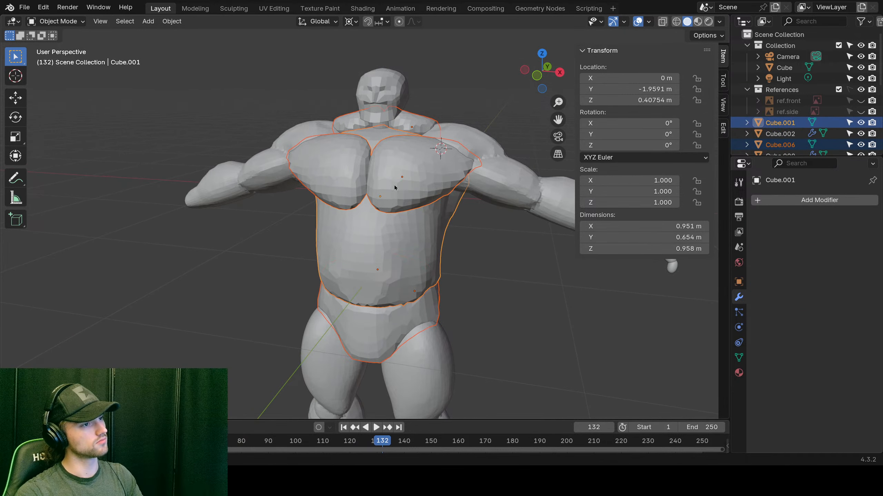
key("ctrl+z")
key("ctrl+shift+z")
key("ctrl+z")
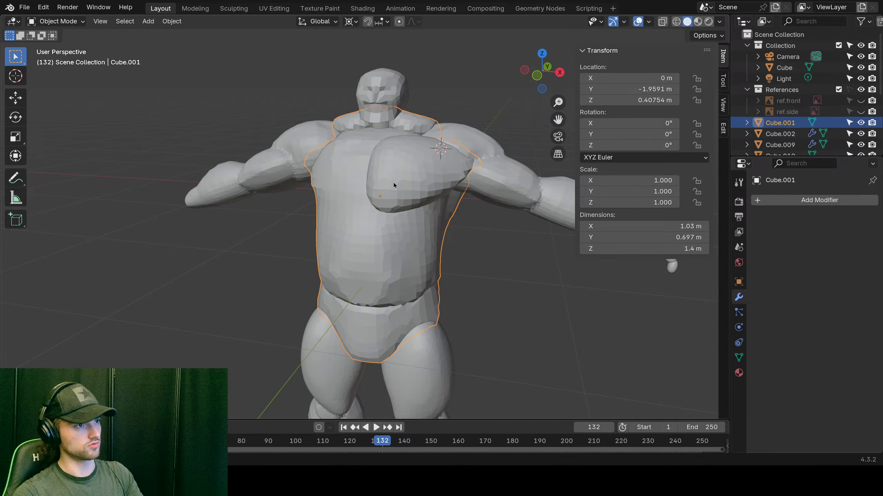
key("ctrl+shift+z")
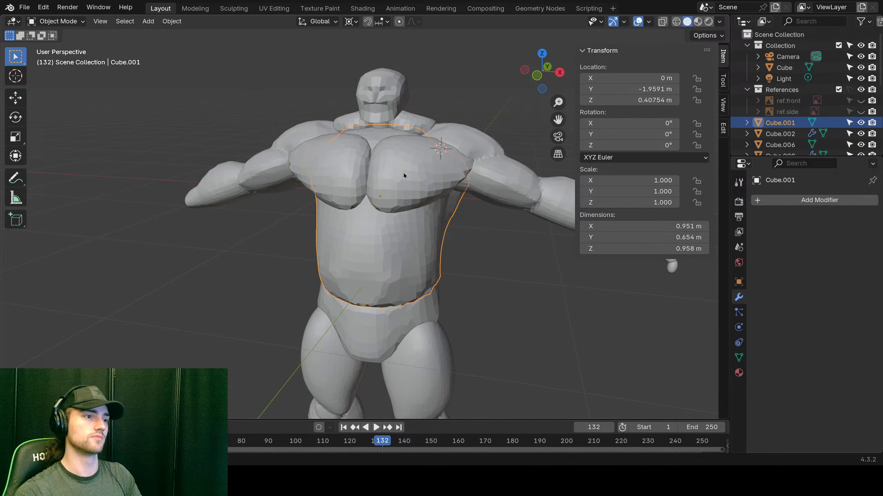
Step: Apply the Mirror modifier on the chest mesh
left_click(404, 173)
left_click(845, 219)
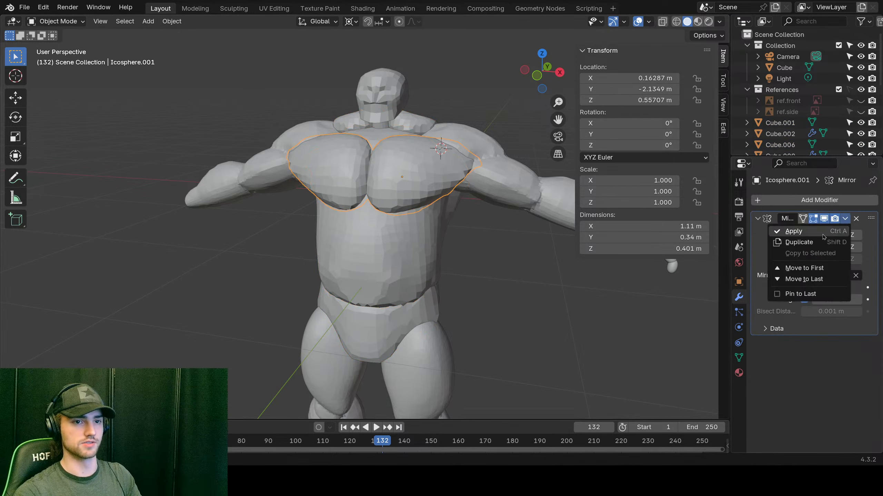
left_click(799, 233)
left_click(381, 227)
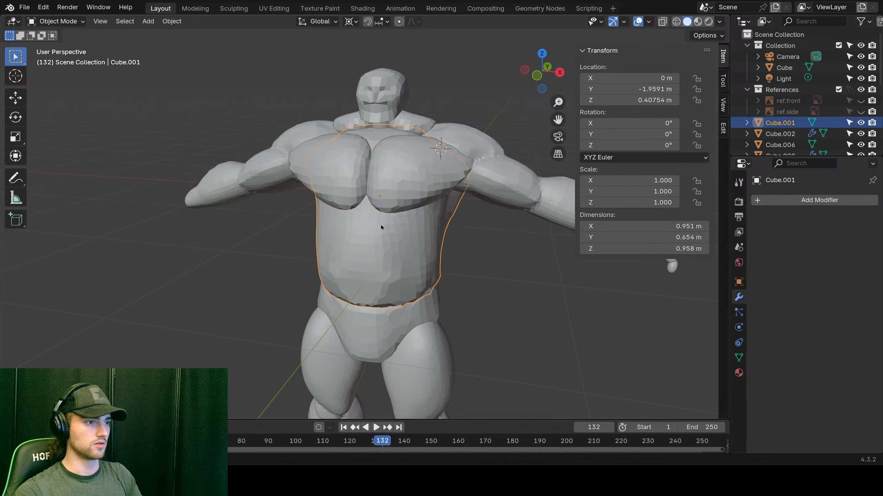
Step: Select the chest, upper-back, pelvis and glute meshes together with the torso mesh as the active object
left_click(404, 192)
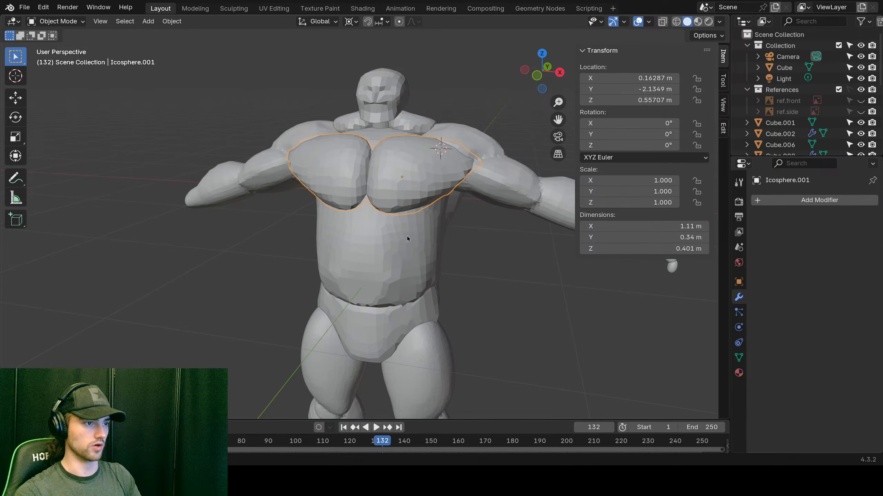
middle_click_drag(407, 236, 364, 109)
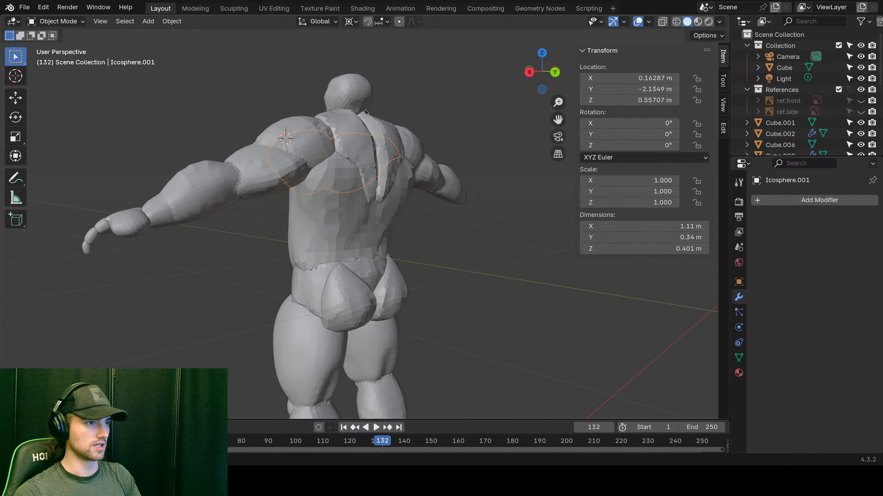
left_click(359, 281, "shift")
middle_click_drag(358, 282, 535, 287)
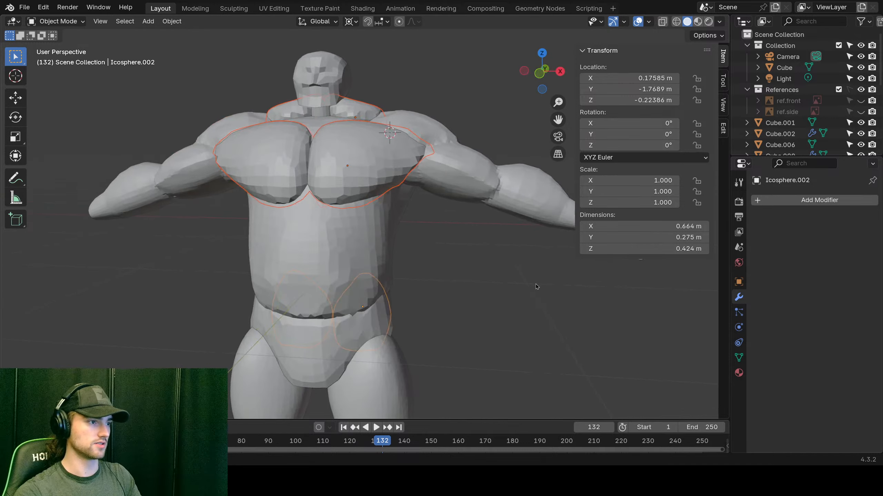
left_click(333, 263, "shift")
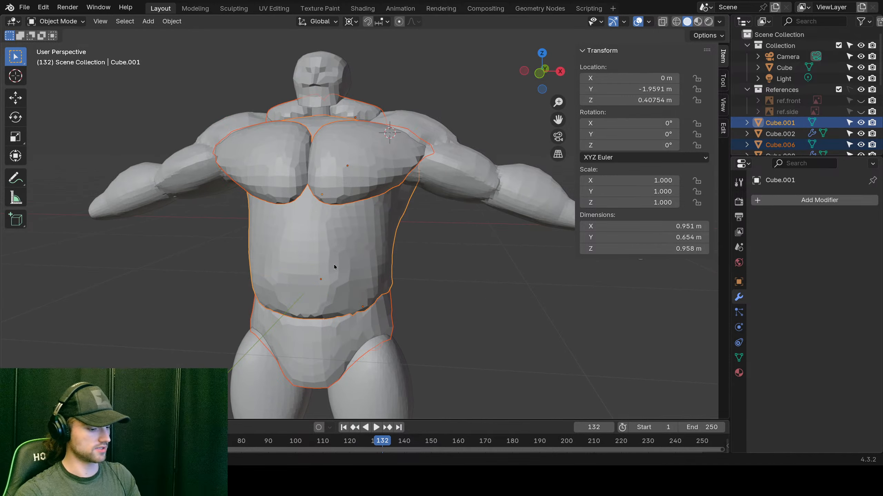
Step: Try joining the selected body meshes into the torso mesh, and undo back to before the torso was selected
key("ctrl+j")
middle_click_drag(433, 255, 407, 246)
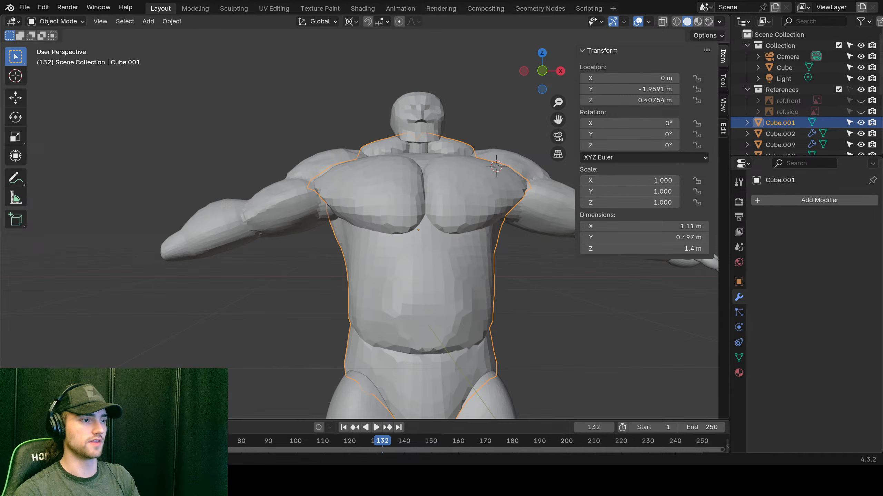
left_click(389, 195)
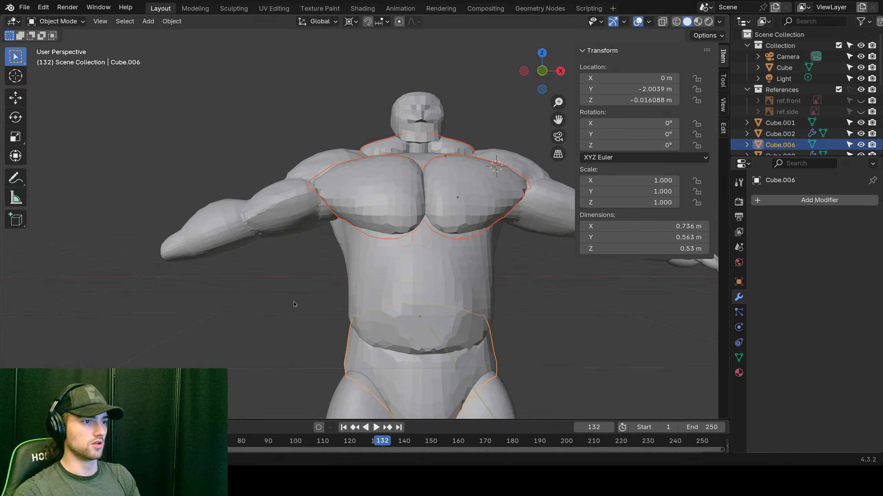
middle_click_drag(389, 195, 354, 293)
Step: Add the torso mesh to the selection as the active object and join the chest, upper-back, pelvis and glute meshes into it
left_click(391, 267, "shift")
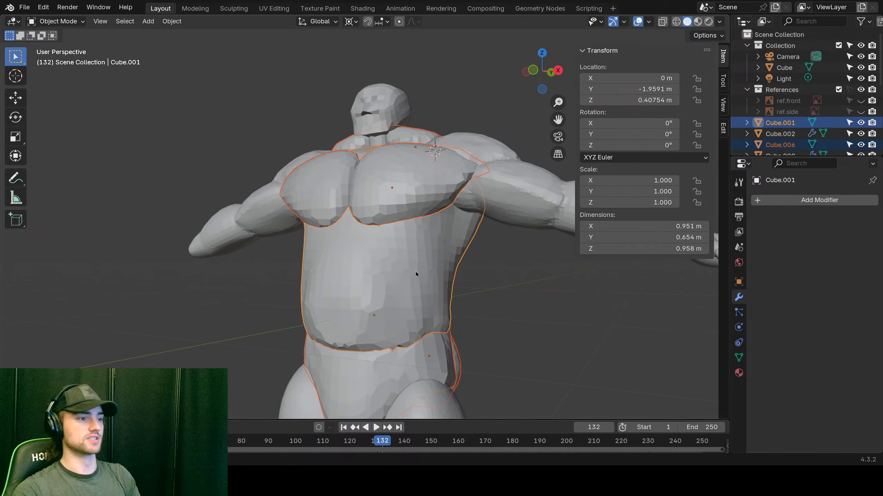
middle_click_drag(395, 229, 319, 279)
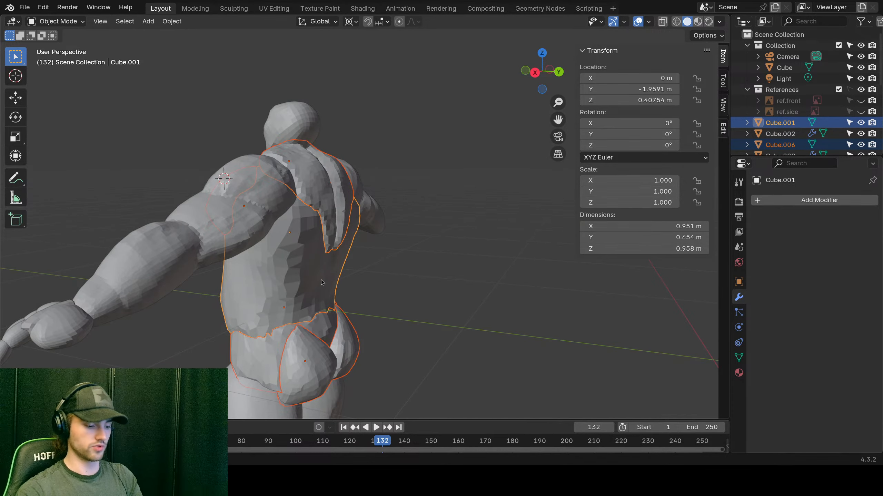
middle_click_drag(264, 272, 436, 258)
middle_click_drag(369, 347, 421, 318)
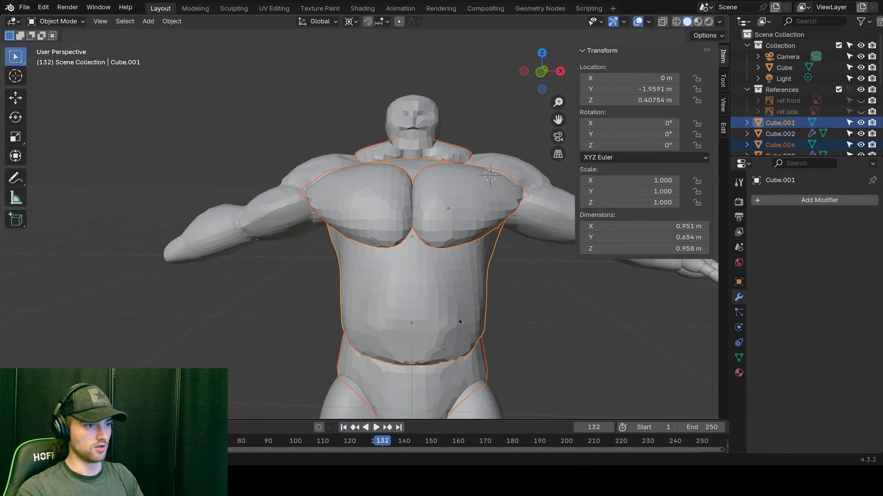
mouse_move(459, 319)
middle_mouse_down()
mouse_move(445, 251)
mouse_move(399, 257)
mouse_move(534, 266)
mouse_move(293, 224)
mouse_move(285, 247)
mouse_move(296, 249)
mouse_move(319, 303)
mouse_move(341, 286)
mouse_move(358, 196)
mouse_move(412, 254)
mouse_move(363, 270)
mouse_move(340, 298)
middle_mouse_up()
key("ctrl+j")
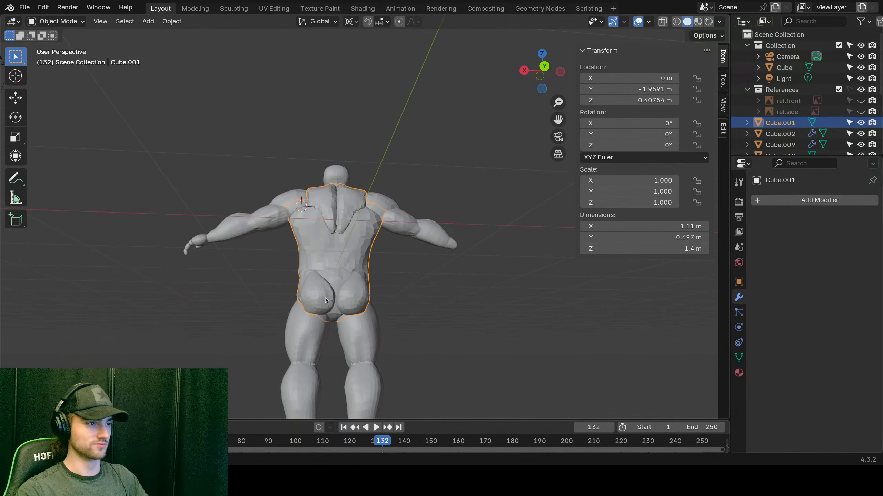
scroll(326, 298, "up", 5)
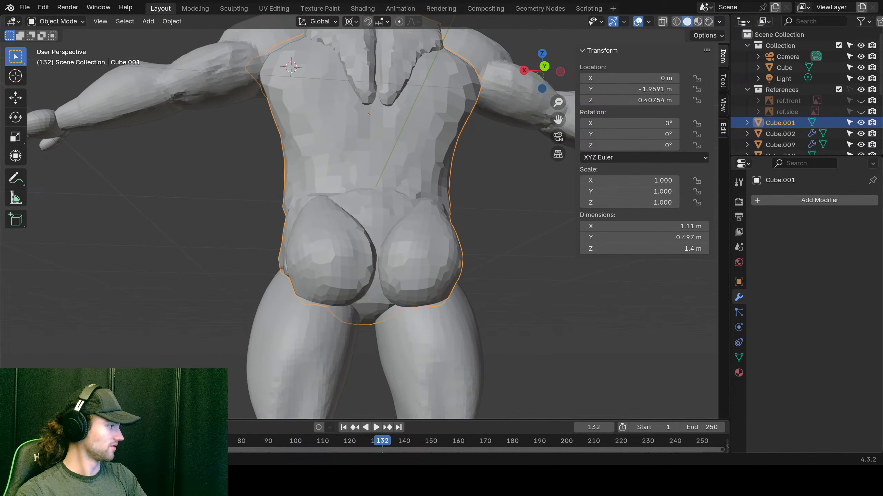
Step: Inspect the joined torso mesh from the back, side and front, and check the object-type visibility options
middle_click_drag(386, 264, 346, 286)
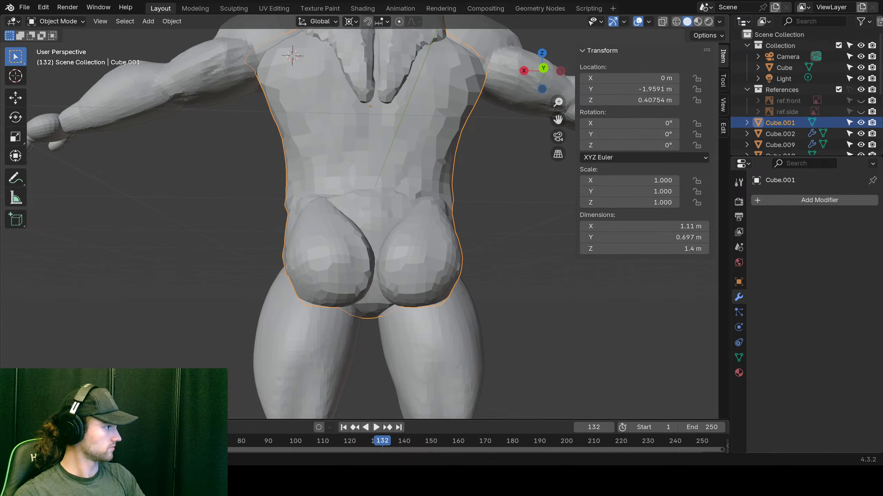
middle_click_drag(343, 219, 460, 236)
scroll(345, 203, "down", 4)
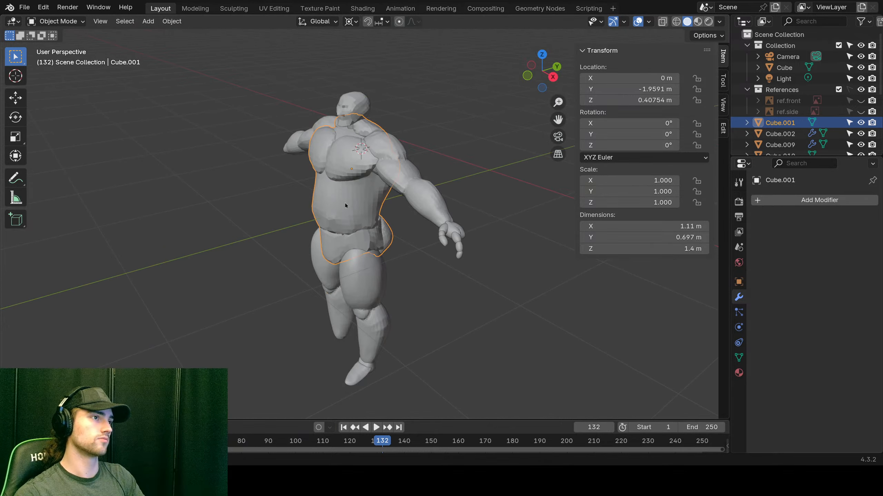
middle_click_drag(345, 203, 398, 192)
scroll(398, 191, "up", 3)
middle_click_drag(358, 129, 394, 252, "shift")
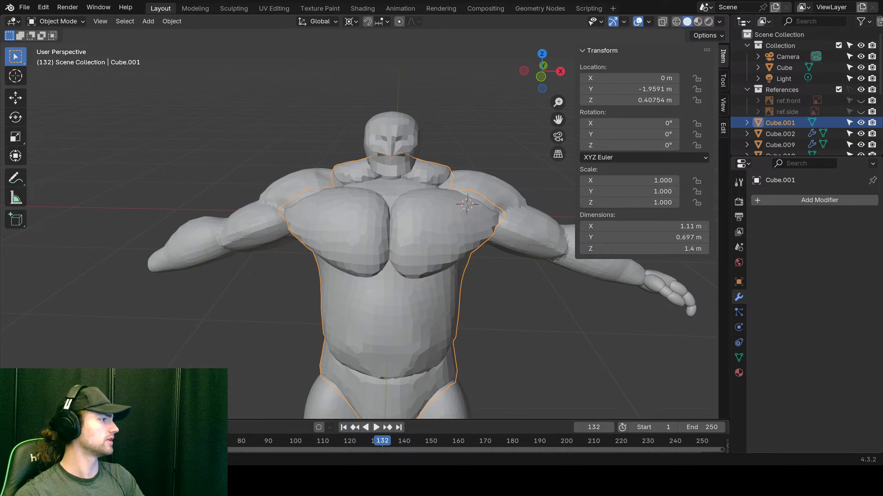
left_click(596, 23)
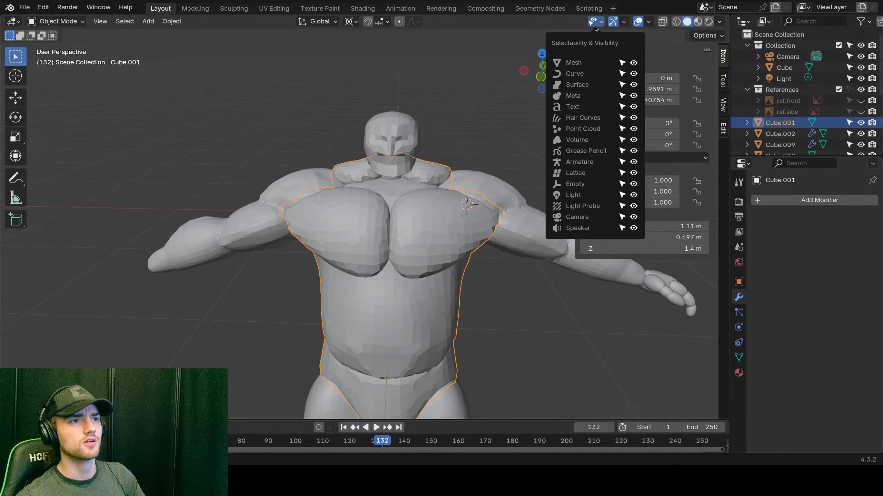
left_click(602, 22)
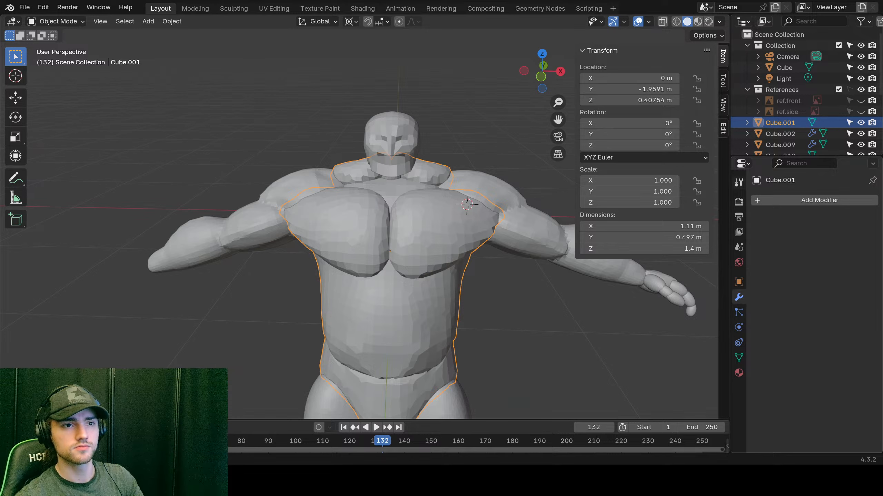
Step: Search the active tool's properties for "symmetr", and clear the search
left_click(739, 182)
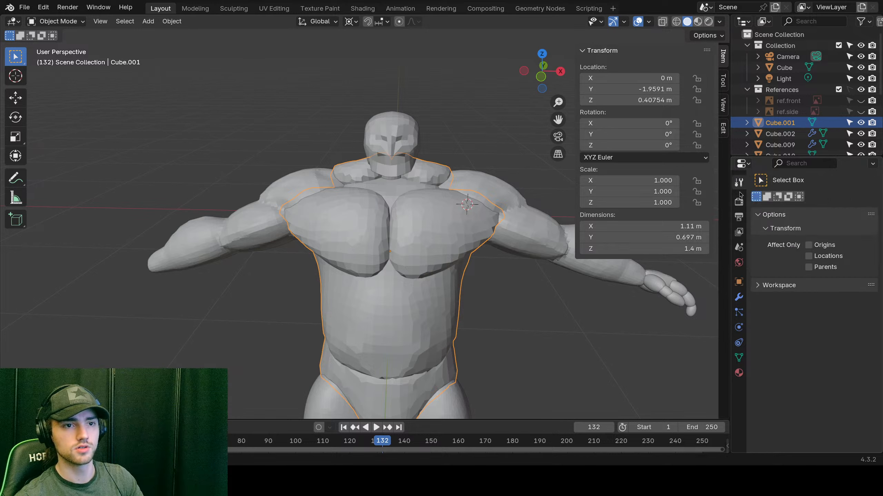
left_click(804, 162)
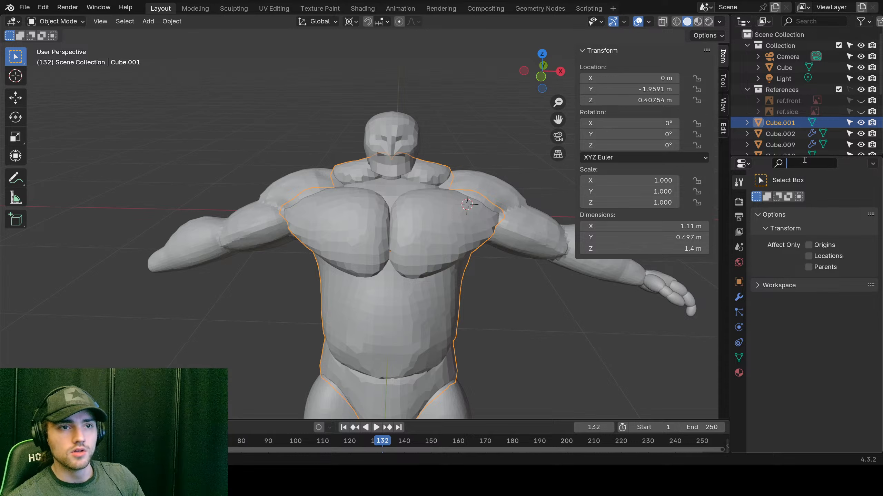
type("symmetr")
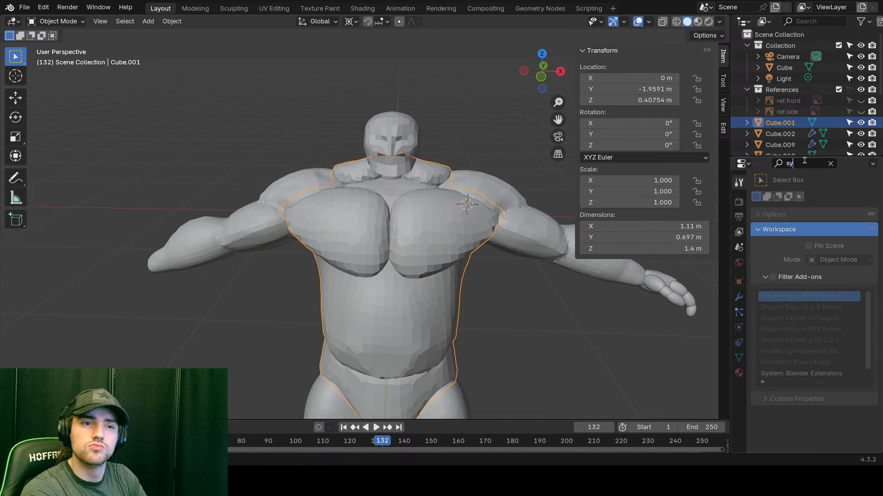
key("BackSpace")
key("BackSpace")
key("BackSpace")
key("BackSpace")
key("BackSpace")
key("BackSpace")
key("BackSpace")
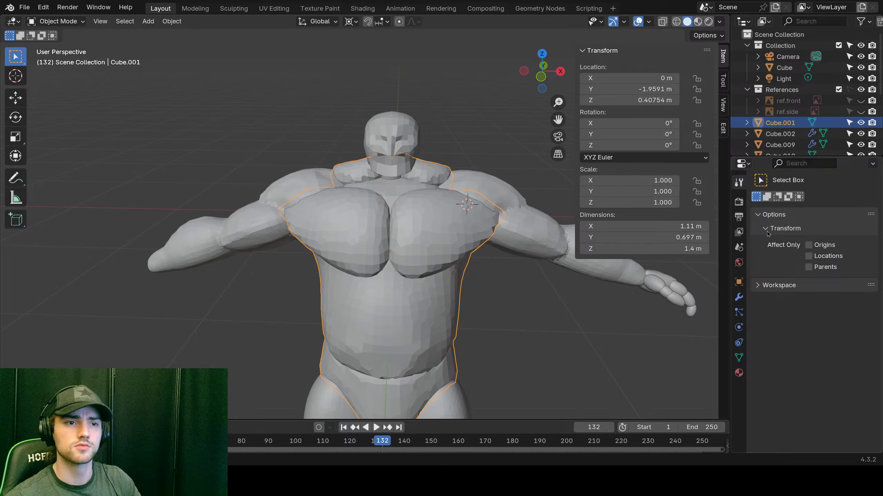
Step: Check the Workspace settings and Filter Add-ons list in the tool properties, and collapse the Workspace and Options sections
left_click(757, 289)
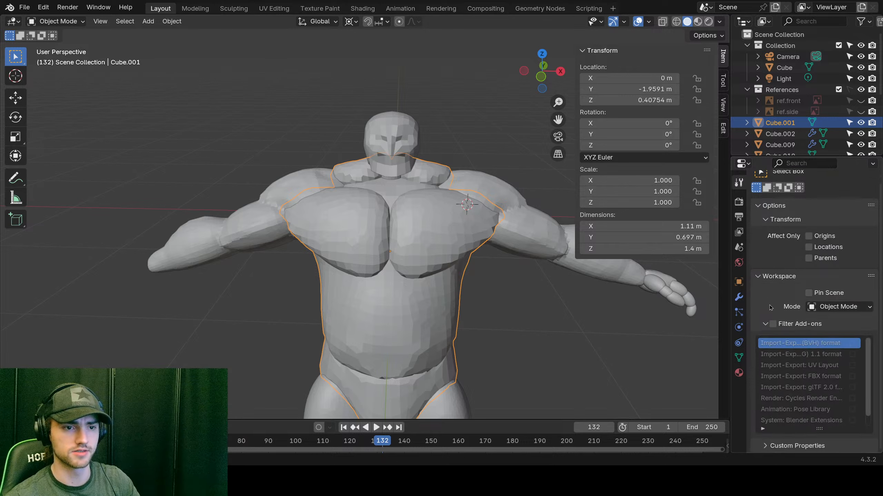
left_click(766, 333)
left_click(766, 333)
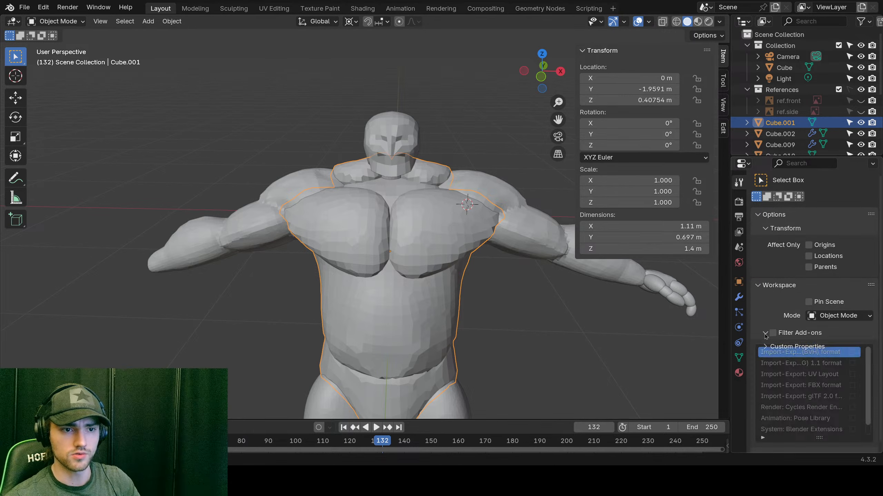
scroll(809, 369, "down", 1)
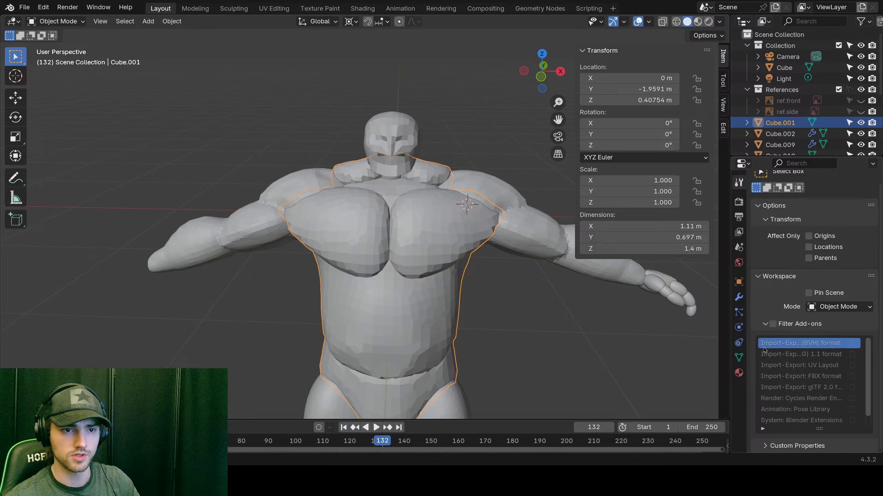
left_click(767, 278)
left_click(758, 216)
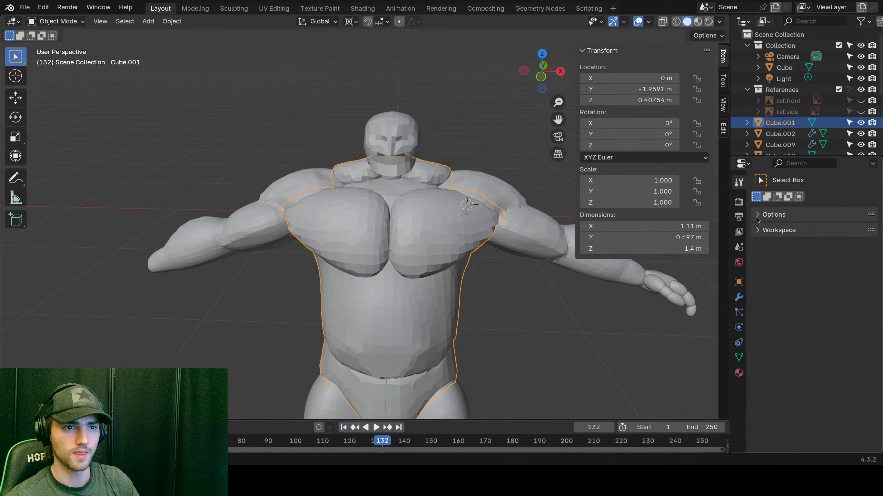
Step: Undo the join of the chest, upper-back, pelvis and glute meshes into the torso mesh
scroll(359, 265, "down", 5)
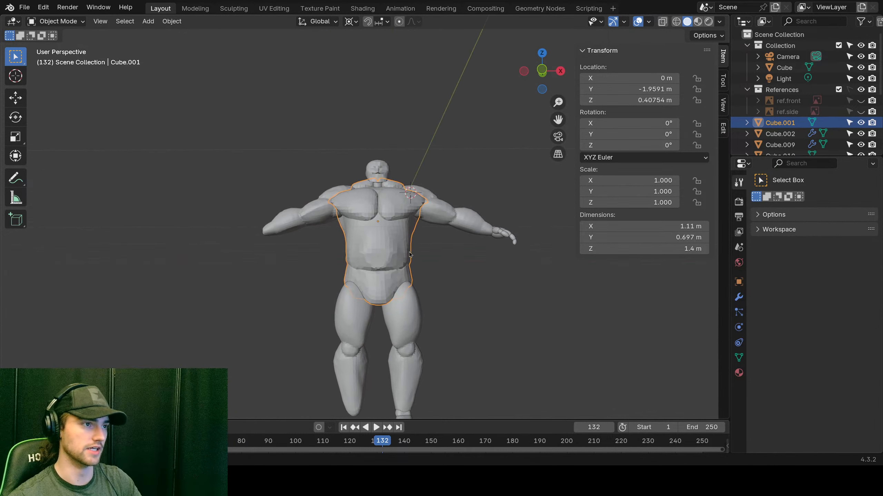
middle_click_drag(399, 244, 423, 284)
left_click(450, 253)
key("ctrl+z")
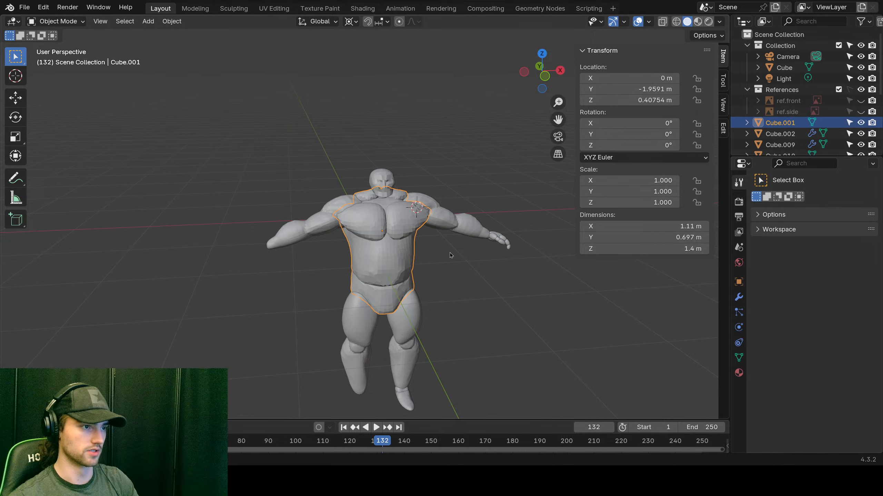
key("ctrl+z")
key("KP_Decimal")
scroll(506, 263, "down", 3)
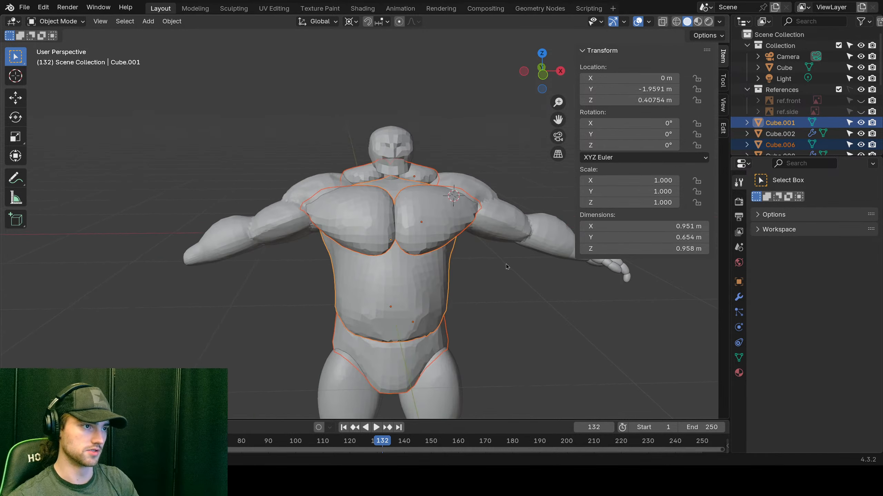
Step: Remove the chest mesh from the selection and make the torso mesh the active object
middle_click_drag(505, 264, 429, 233)
left_click(415, 226, "shift")
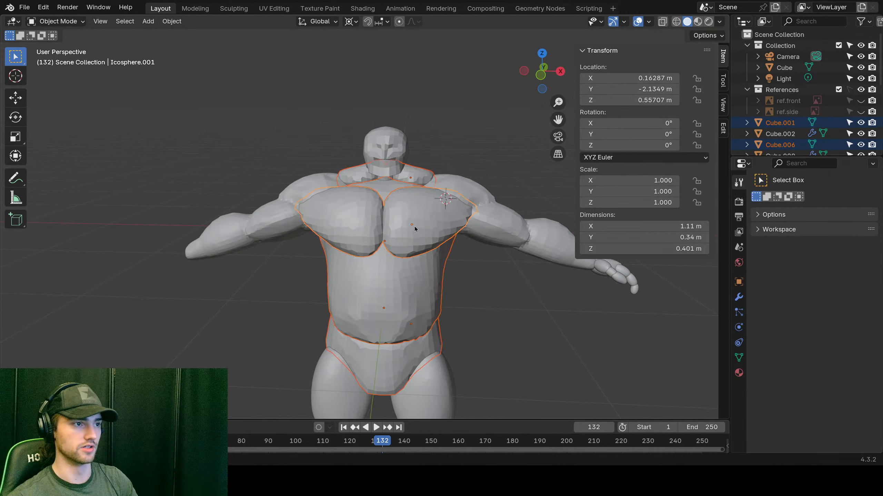
left_click(412, 248, "shift")
middle_click_drag(418, 223, 414, 216)
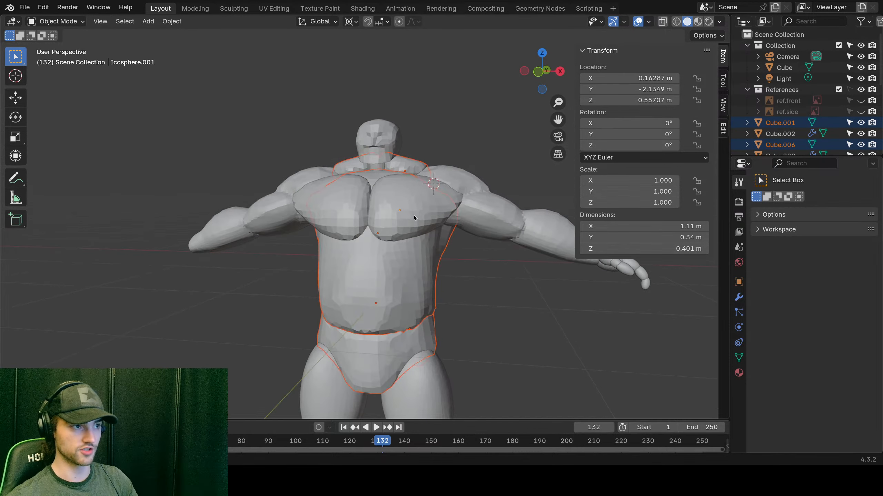
left_click(387, 261, "shift")
left_click(387, 261, "shift")
left_click(387, 261, "shift")
middle_click_drag(427, 268, 409, 226)
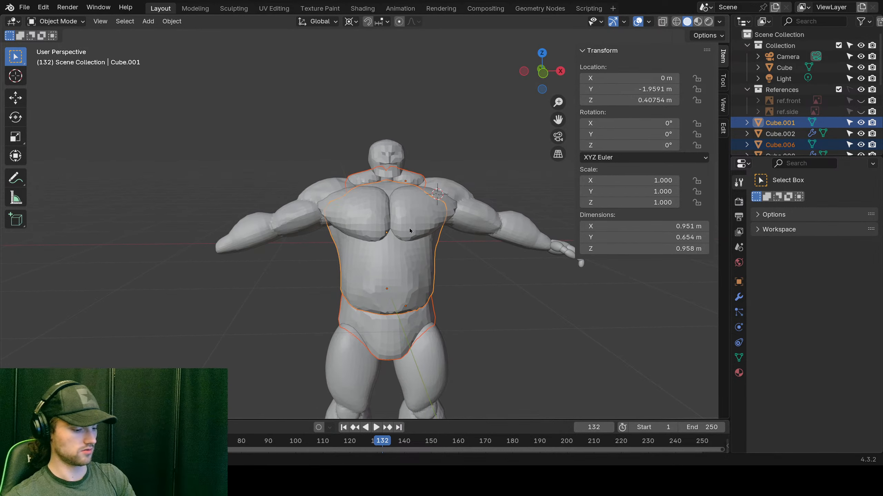
Step: Join the upper-back, pelvis and glute meshes into the torso mesh, leaving the chest separate
key("ctrl+j")
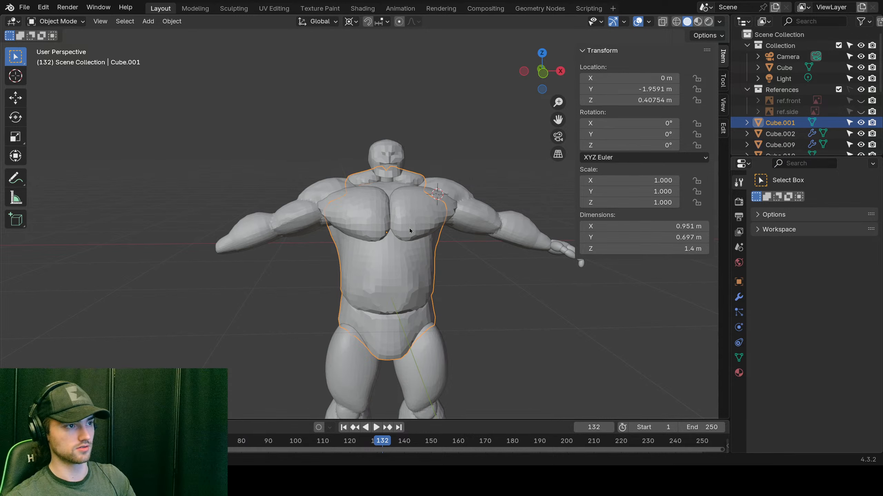
key("ctrl+z")
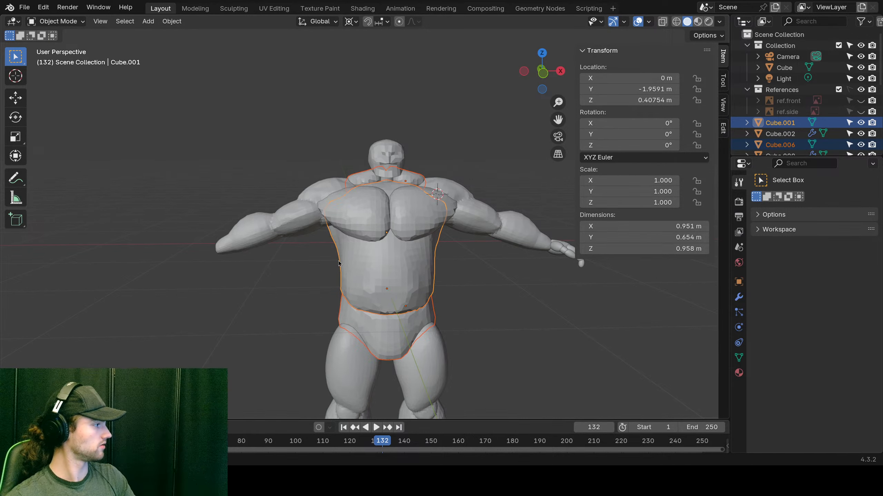
scroll(411, 254, "up", 3)
middle_click_drag(448, 258, 432, 229)
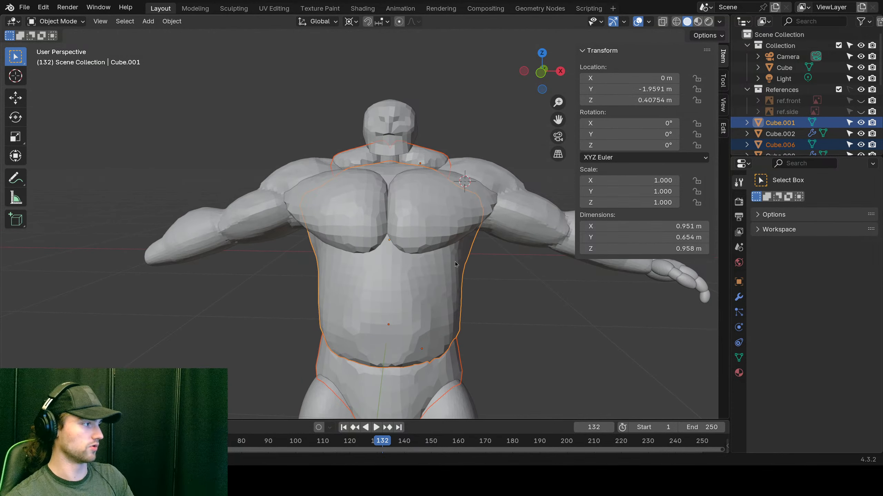
key("ctrl+j")
Step: Select the chest mesh with the torso mesh as the active object, and join the chest into the torso
middle_click_drag(484, 273, 350, 210)
left_click(351, 212)
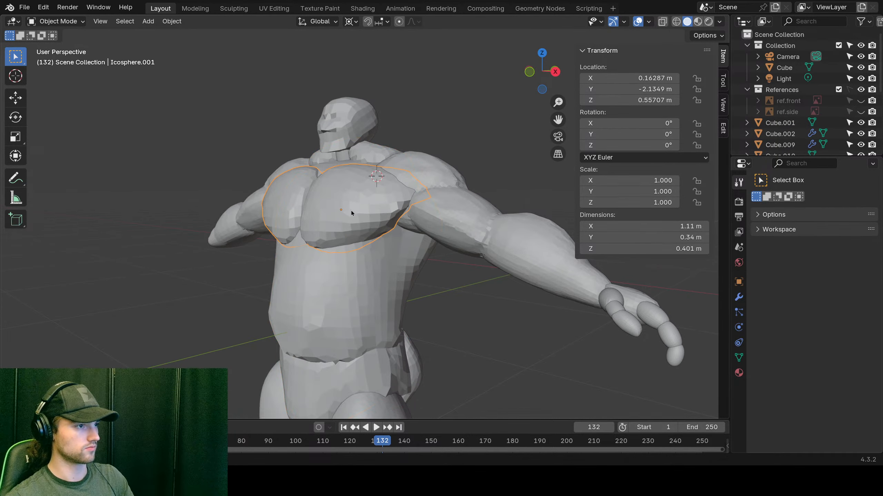
left_click(337, 270)
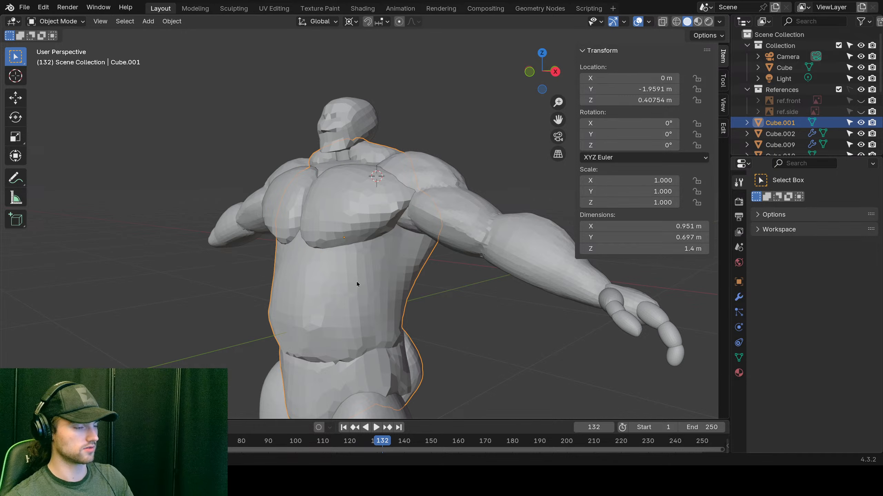
middle_click_drag(356, 282, 393, 280)
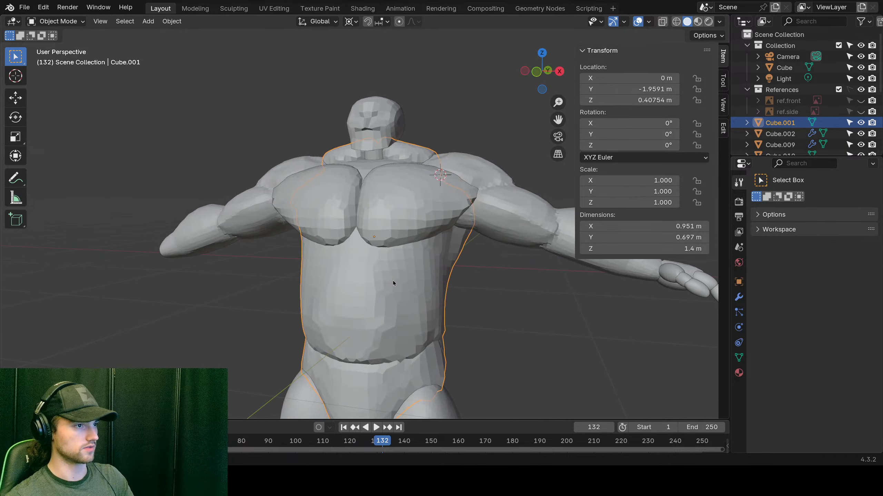
left_click(396, 223, "shift")
left_click(395, 273, "shift")
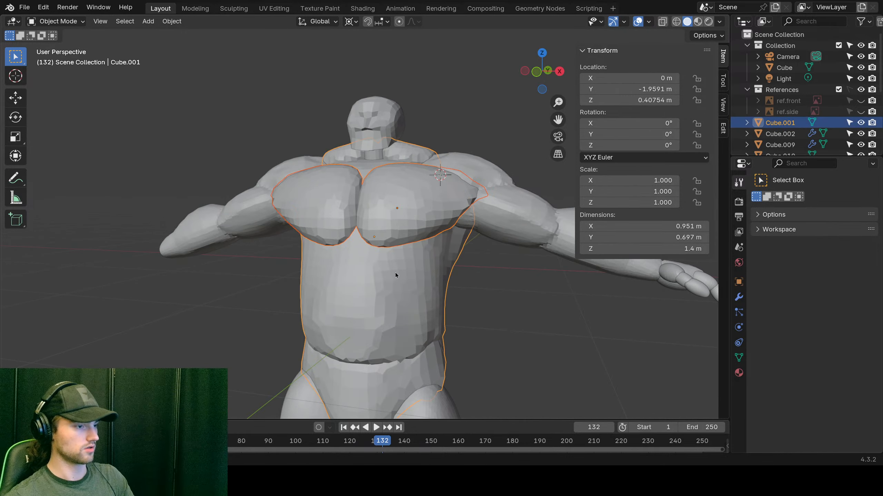
key("ctrl+j")
middle_click_drag(395, 272, 491, 278)
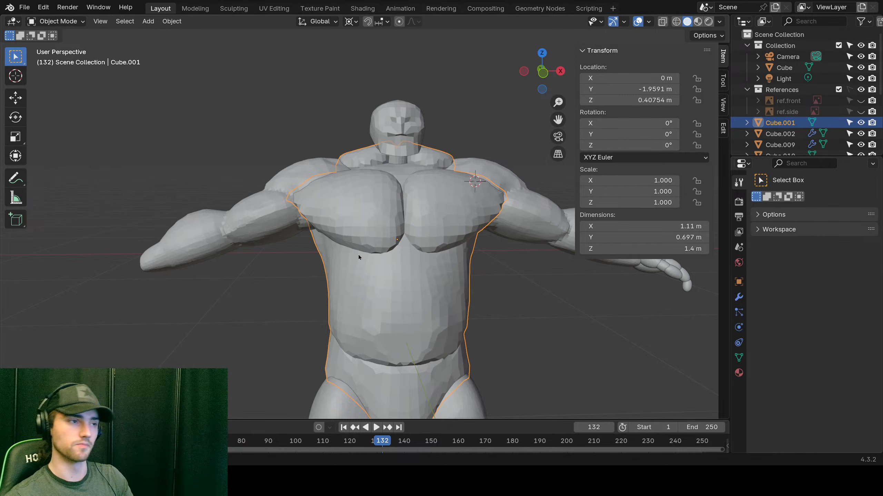
middle_click_drag(359, 257, 355, 251)
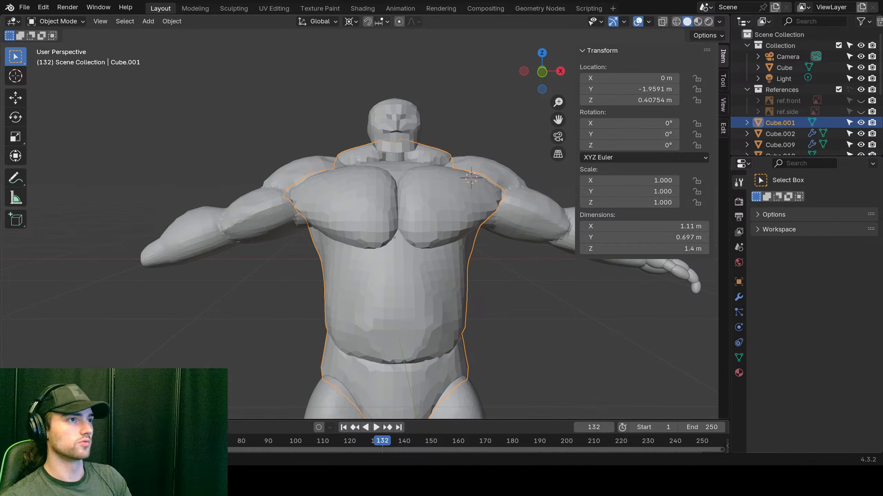
Step: Look through the snapping options and the file and editing commands, and open the Preferences
left_click(388, 22)
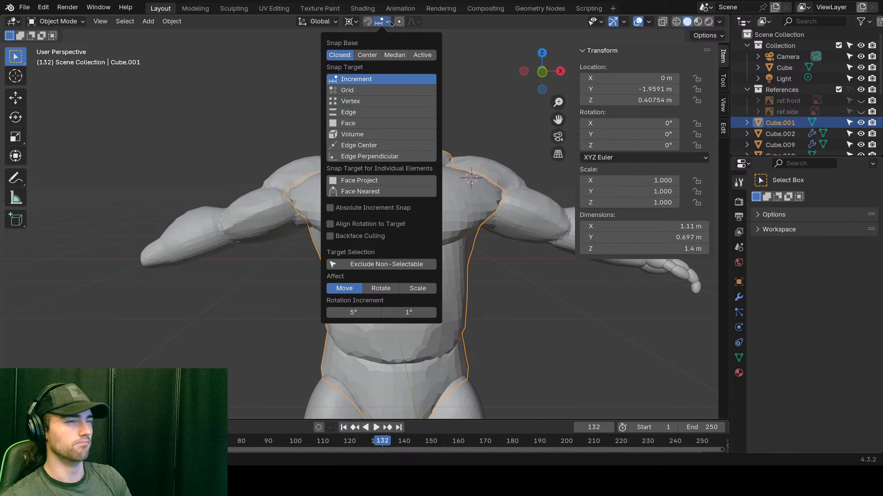
left_click(390, 23)
left_click(388, 22)
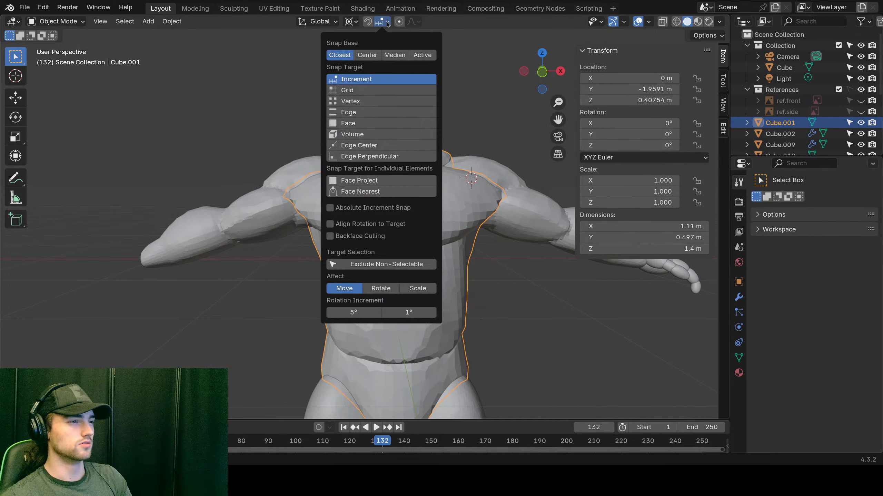
left_click(25, 10)
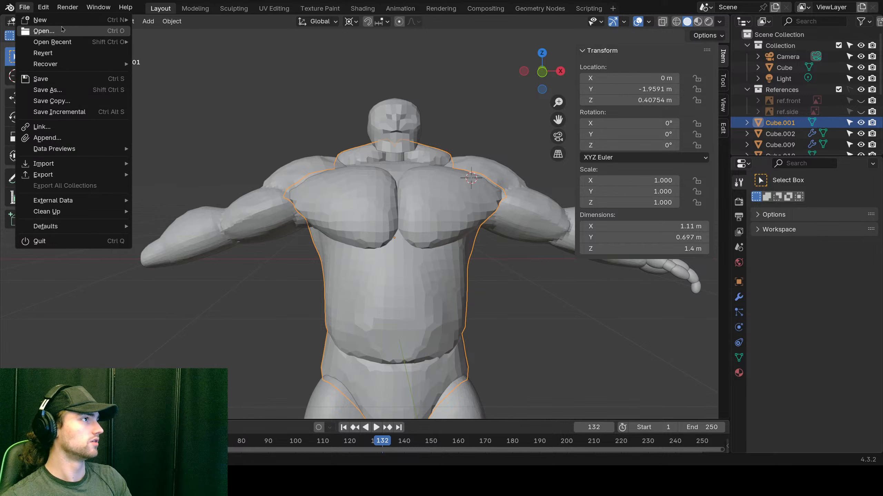
mouse_move(38, 6)
mouse_move(8, 7)
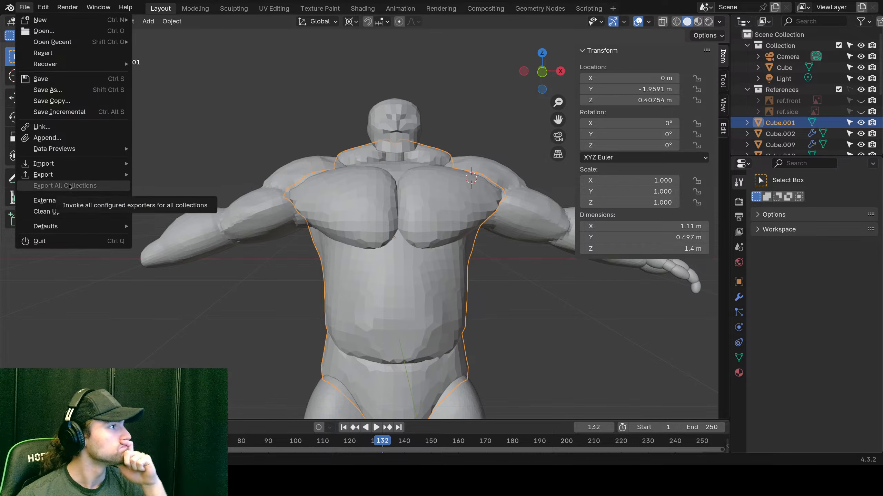
mouse_move(85, 226)
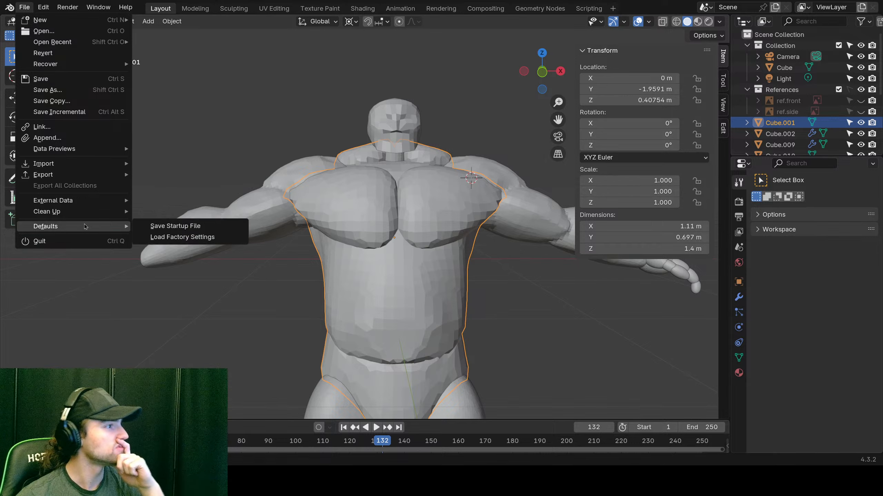
left_click(42, 7)
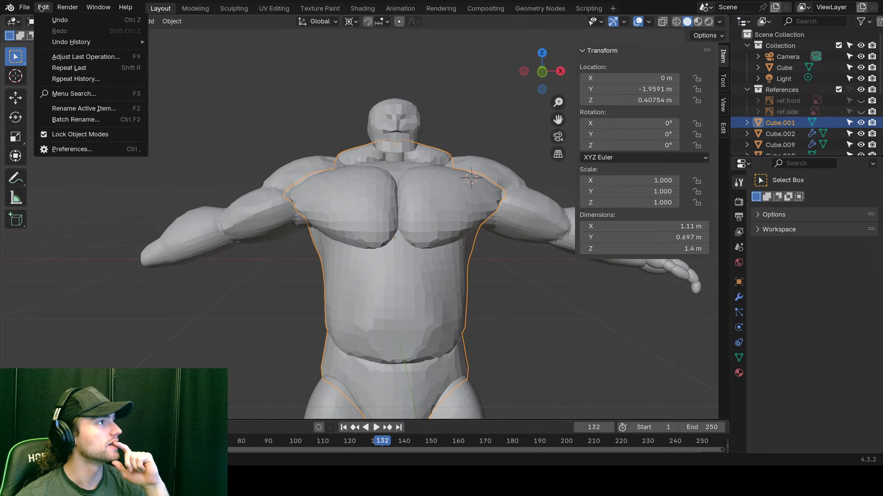
left_click(67, 151)
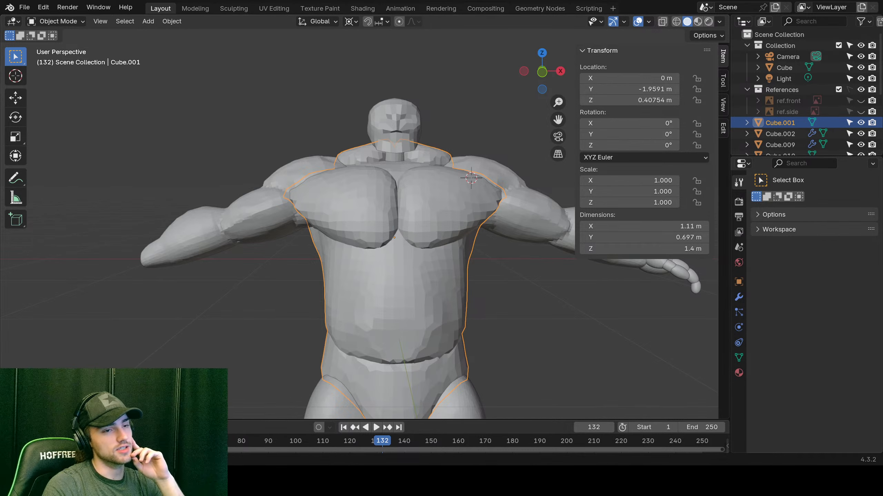
Step: Examine the joined torso mesh's chest, shoulders and abdomen from several front angles
middle_click_drag(426, 214, 348, 285)
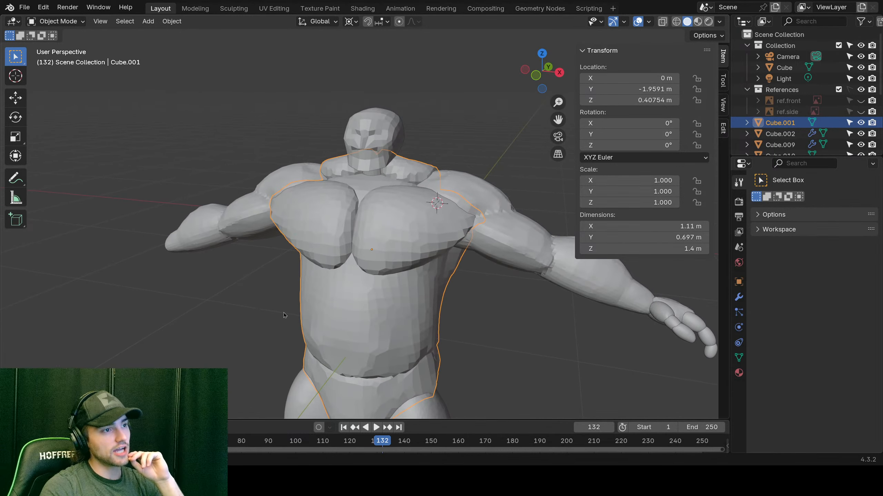
middle_click_drag(245, 253, 389, 269)
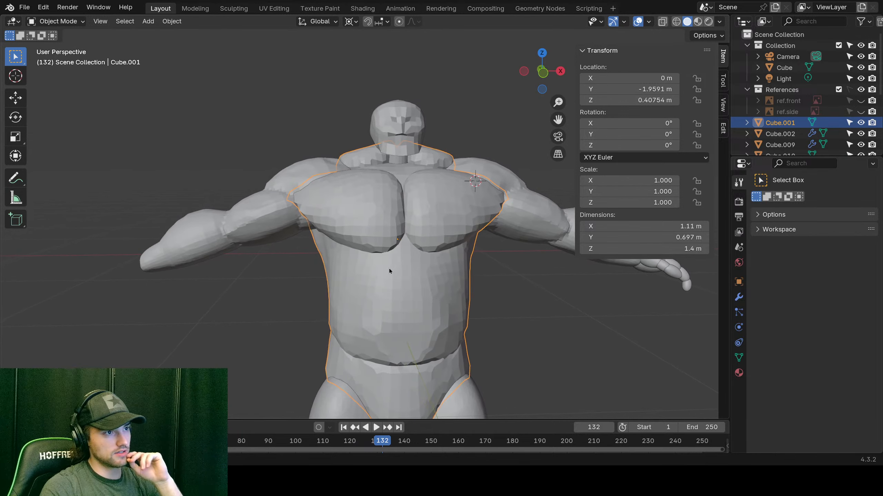
middle_click_drag(388, 211, 375, 212)
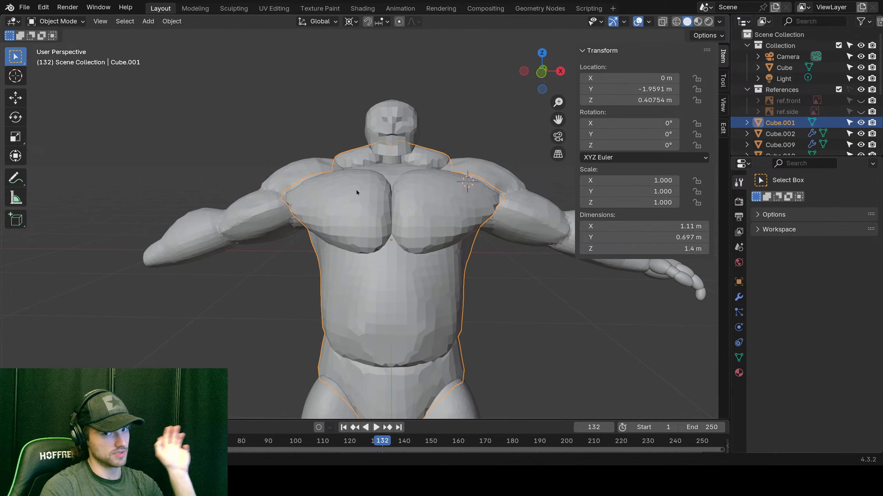
middle_click_drag(372, 187, 403, 226)
middle_click_drag(296, 230, 348, 255)
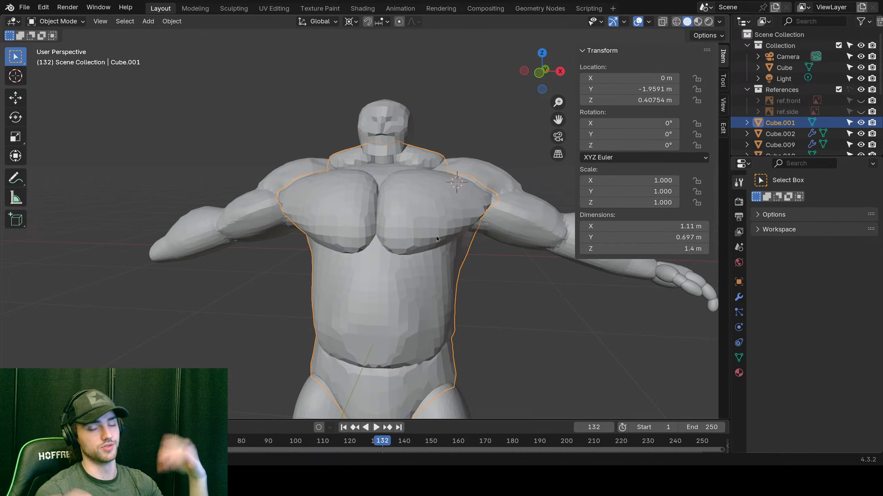
scroll(381, 192, "down", 2)
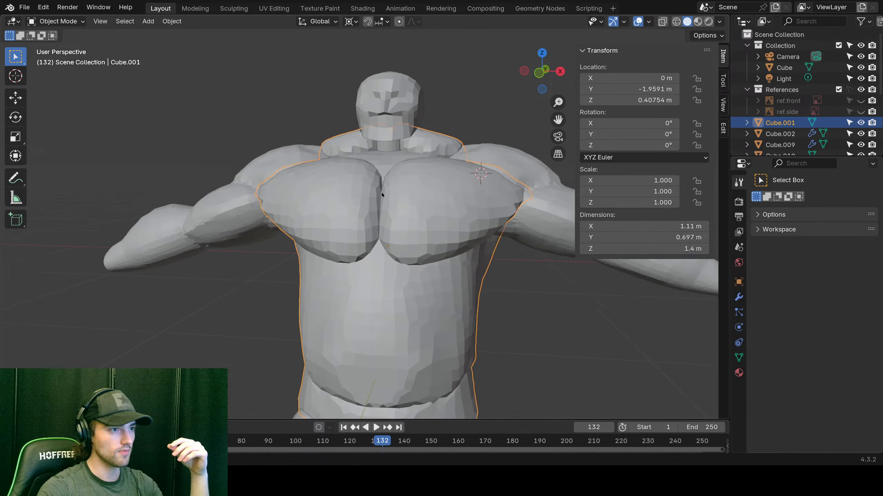
middle_click_drag(366, 217, 379, 214)
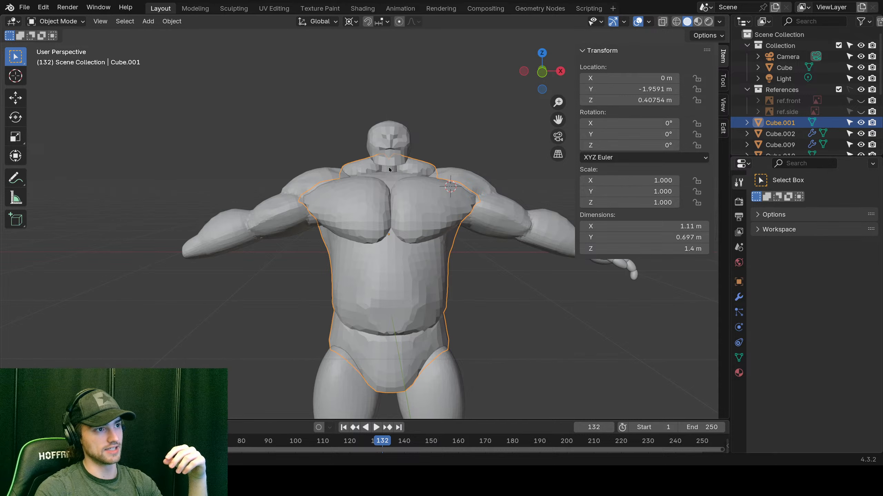
middle_click_drag(389, 167, 383, 171)
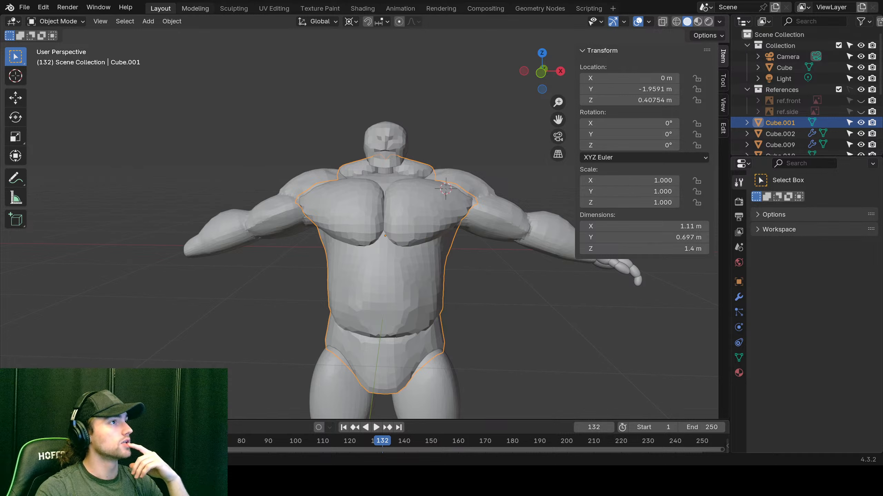
Step: Apply the scale of the joined torso mesh
right_click(274, 167)
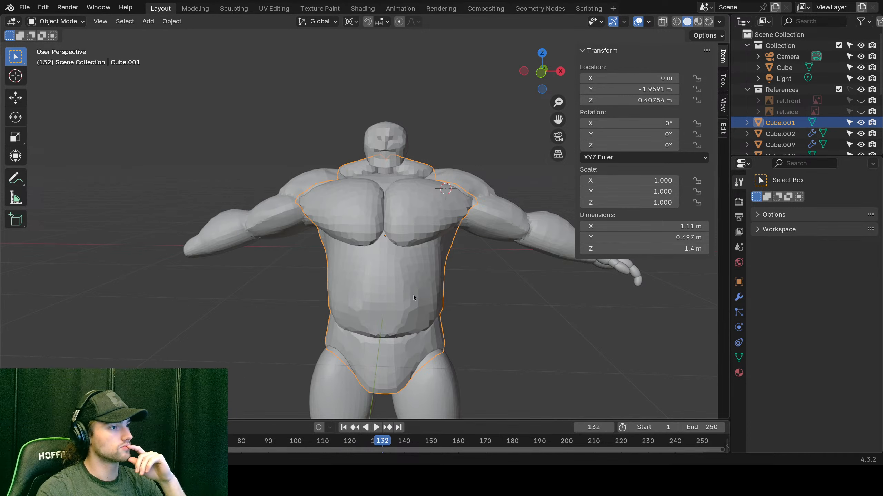
left_click(305, 260)
left_click(343, 278)
key("ctrl+a")
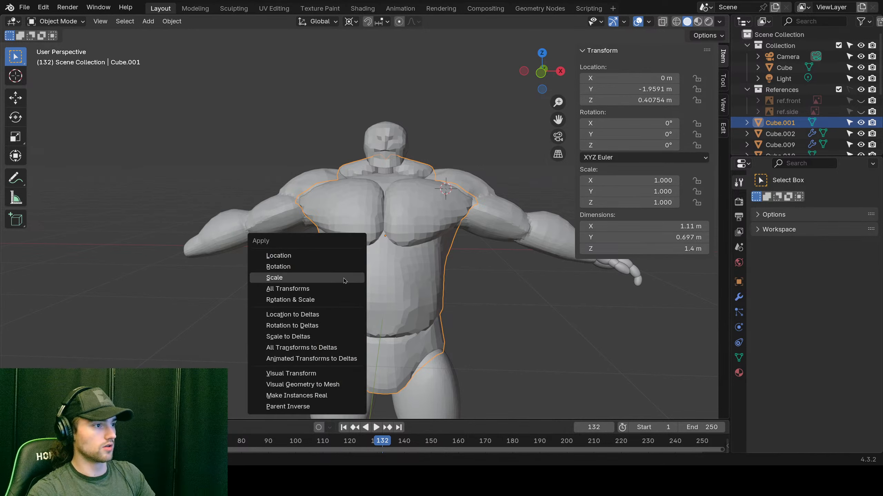
left_click(344, 278)
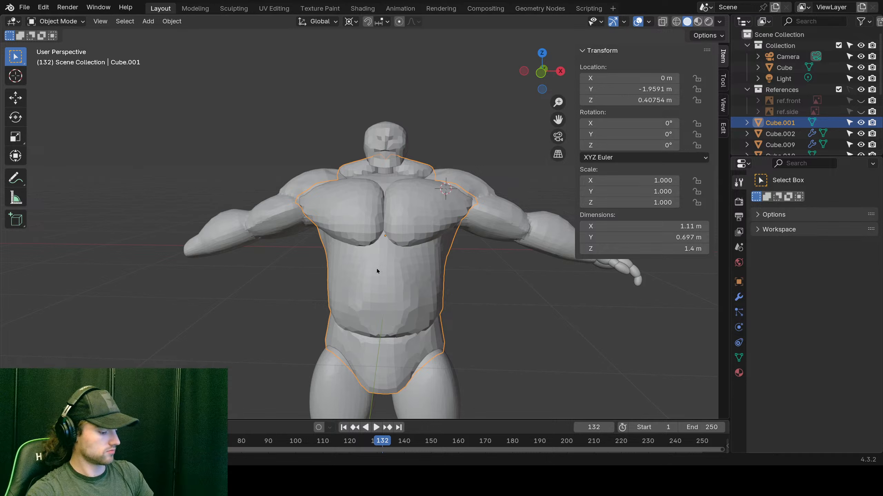
Step: Look through the view, object, add and context commands in Object Mode for a symmetry operation
key("shift+a")
mouse_move(369, 254)
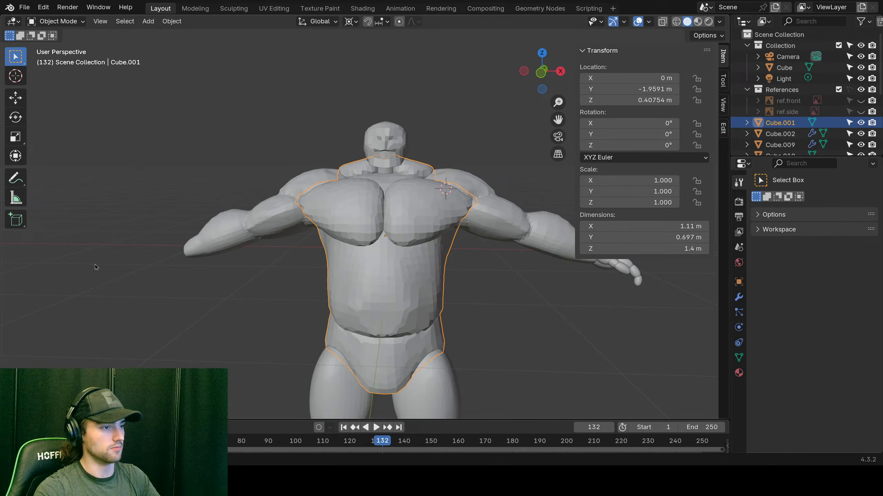
left_click(310, 290)
key("ctrl+a")
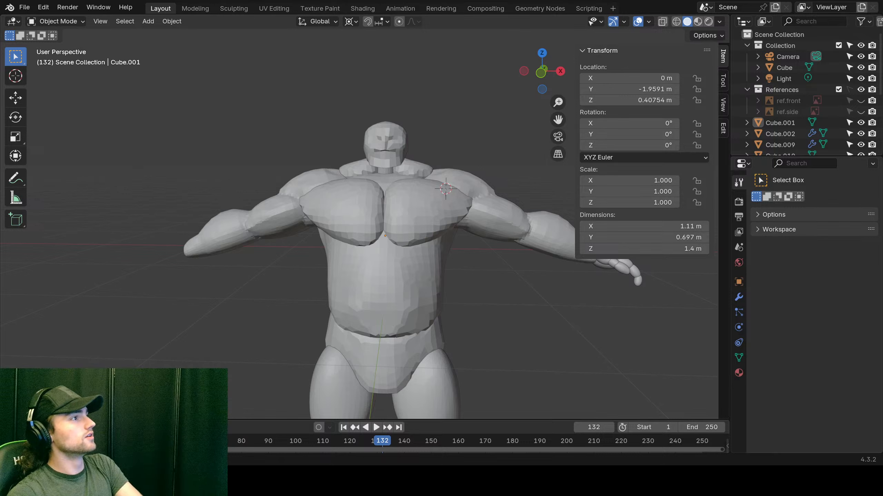
left_click(100, 22)
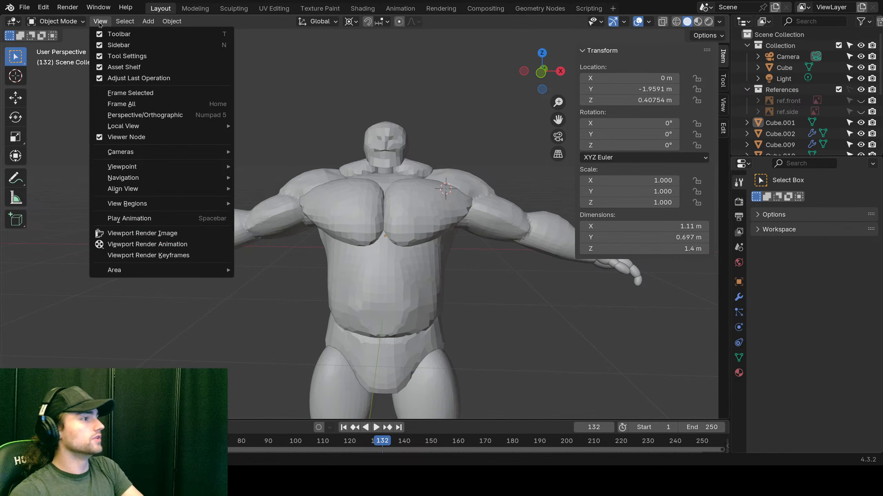
left_click(99, 24)
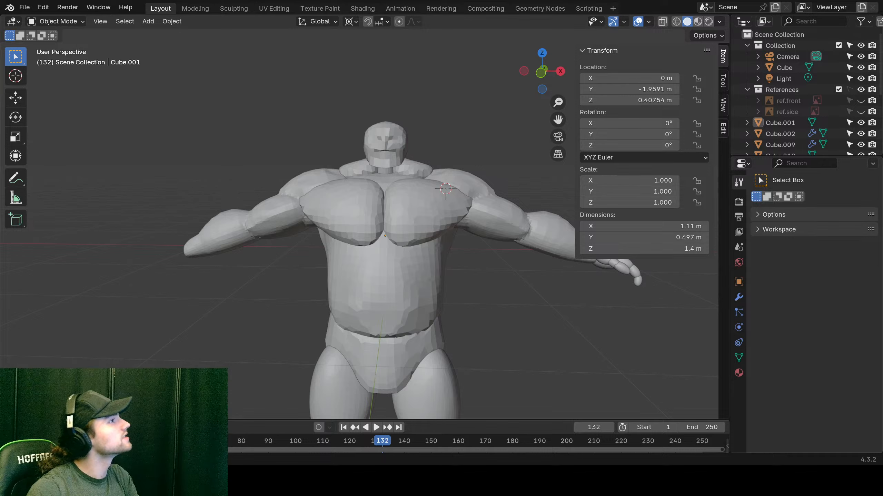
left_click(170, 22)
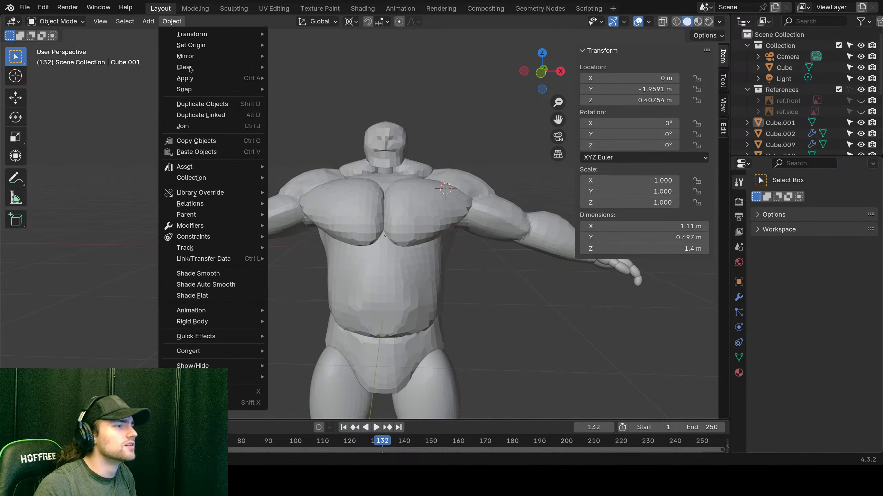
mouse_move(224, 180)
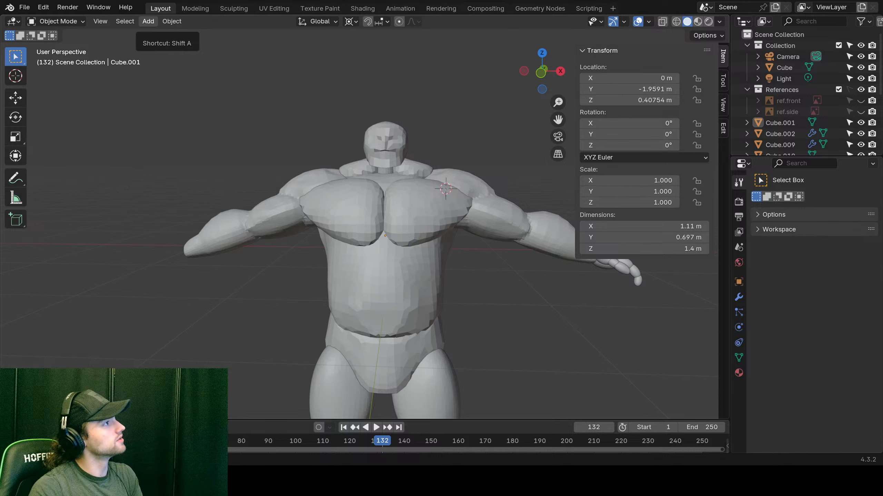
right_click(164, 142)
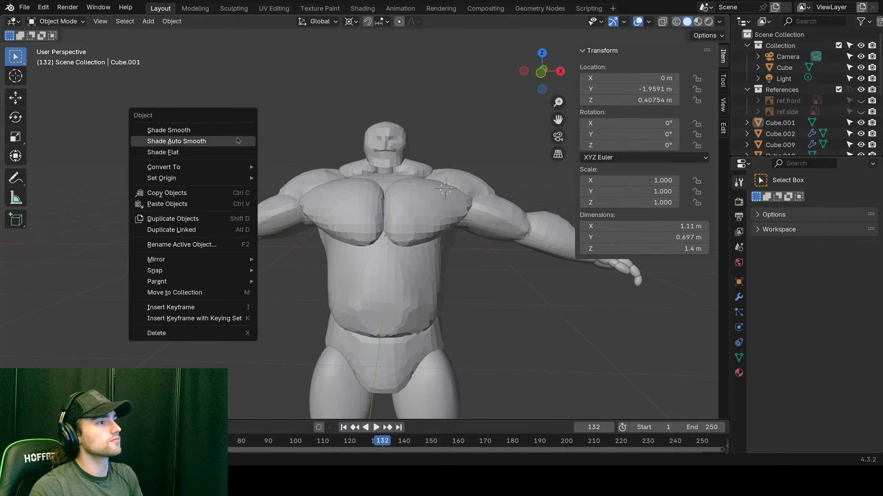
left_click(344, 204)
right_click(345, 204)
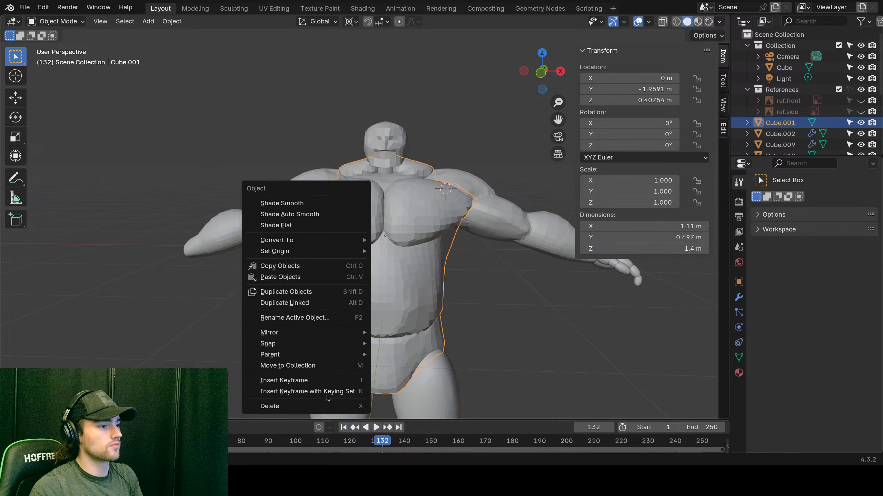
left_click(244, 95)
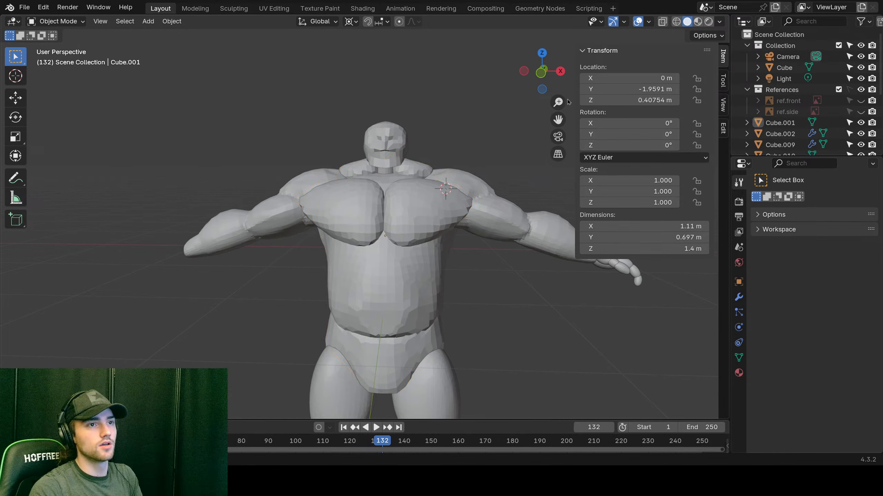
left_click(648, 22)
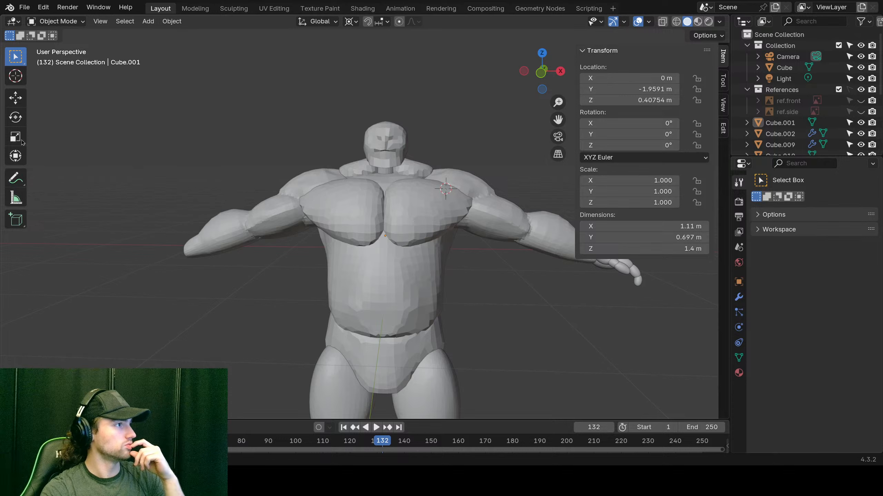
Step: Switch the torso mesh to Edit Mode and select only a single vertex on the abdomen
left_click(69, 22)
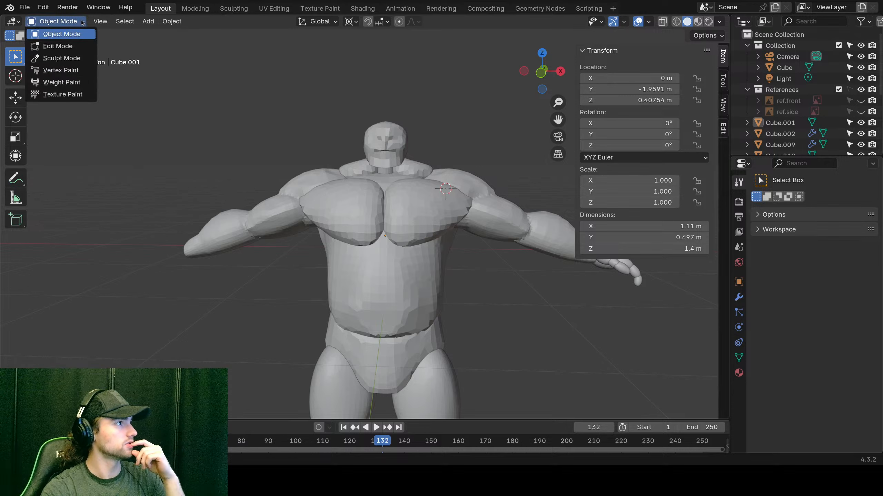
left_click(72, 46)
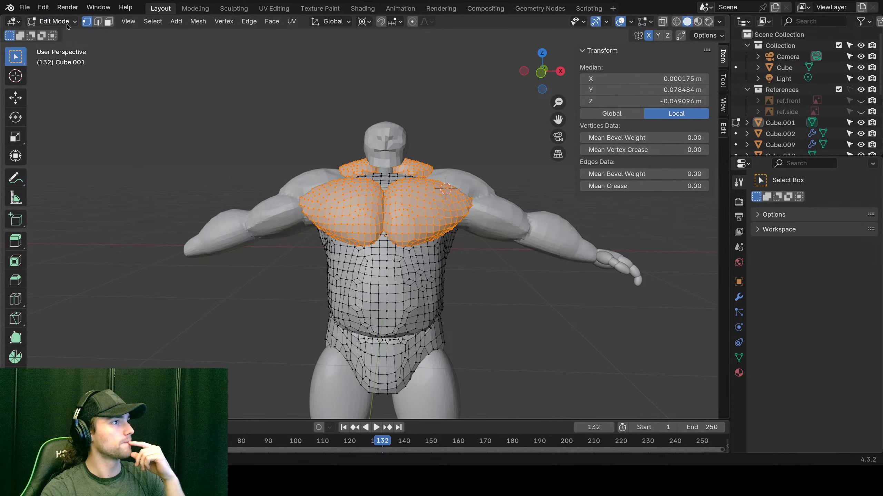
left_click(197, 22)
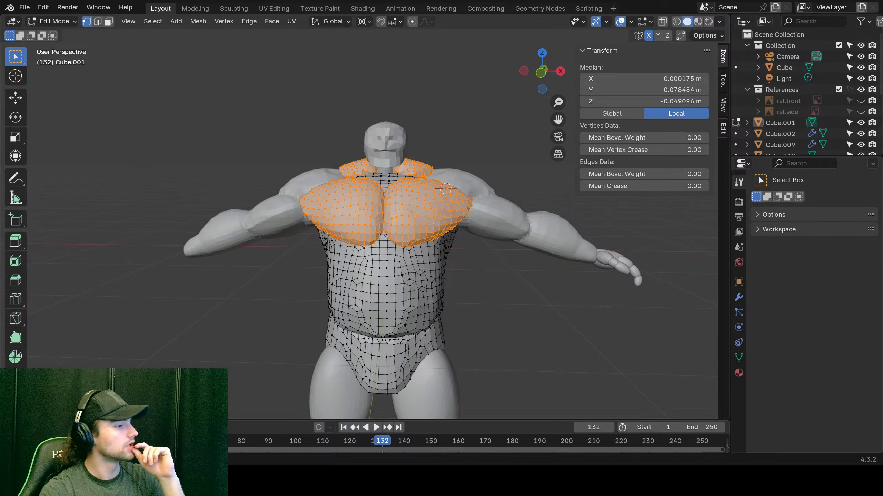
left_click(403, 257)
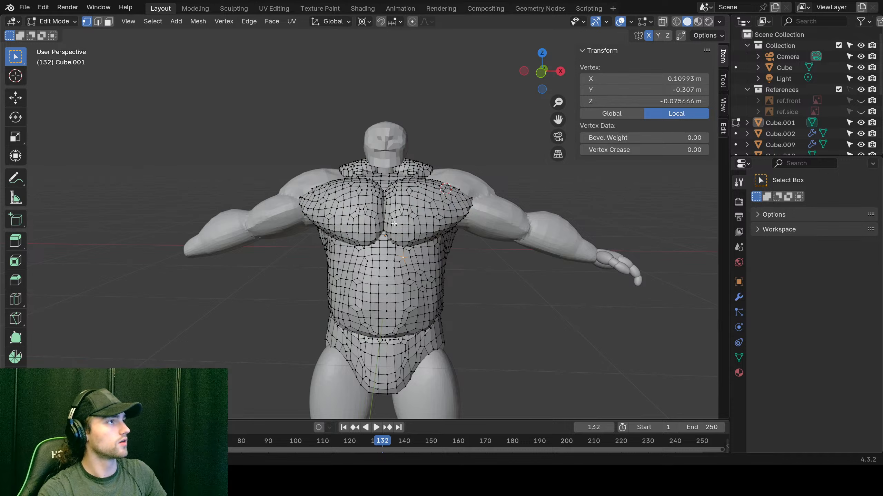
Step: Switch the torso mesh to Object Mode and return it to Edit Mode
left_click(52, 21)
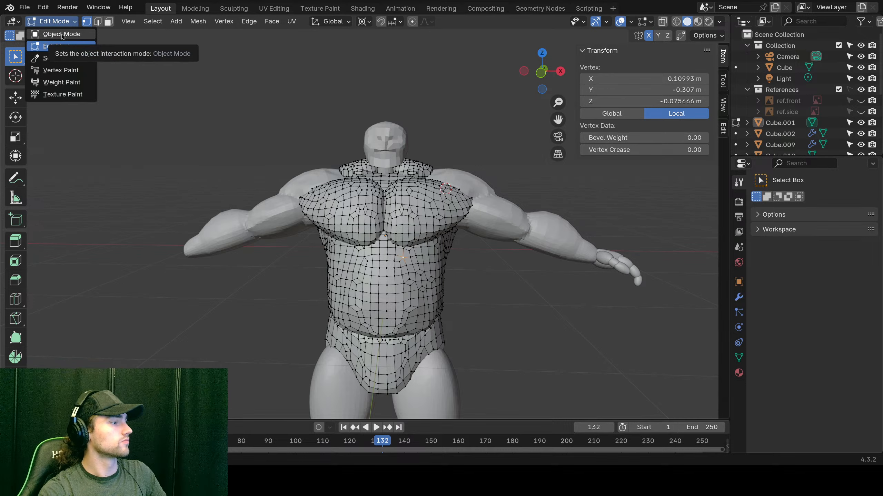
left_click(62, 34)
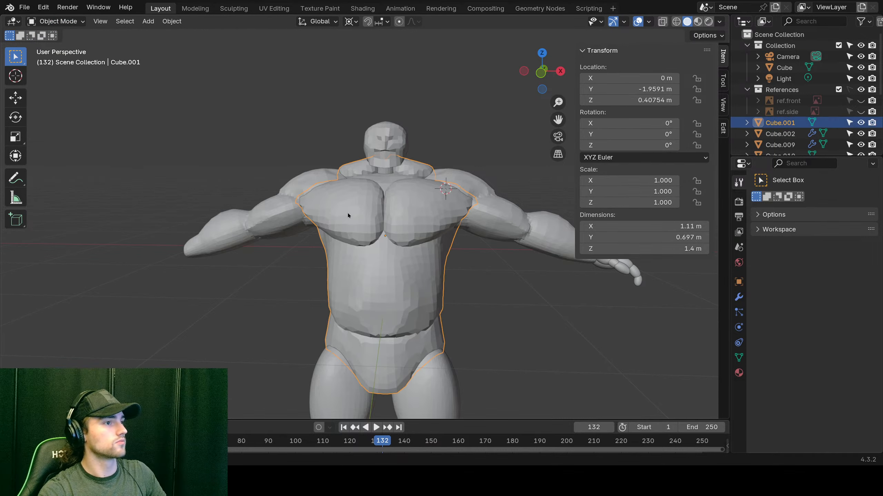
left_click(66, 22)
left_click(57, 46)
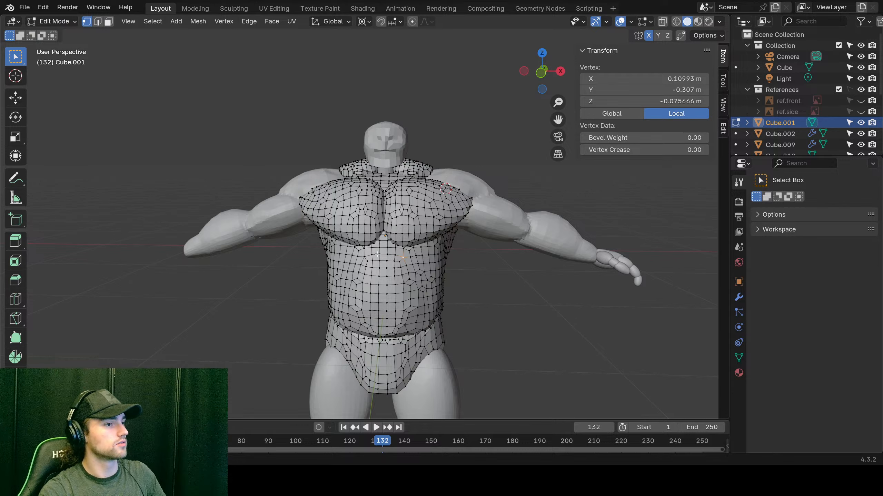
key("ctrl+Tab")
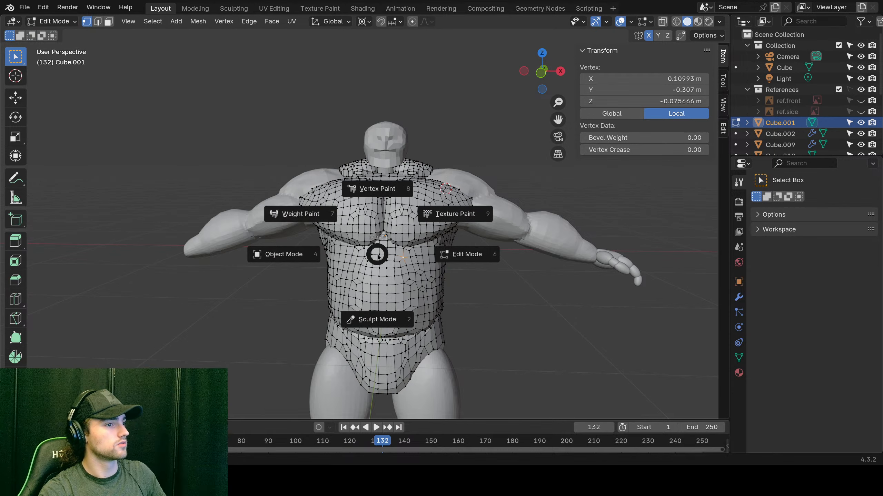
left_click(479, 256)
key("ctrl+Tab")
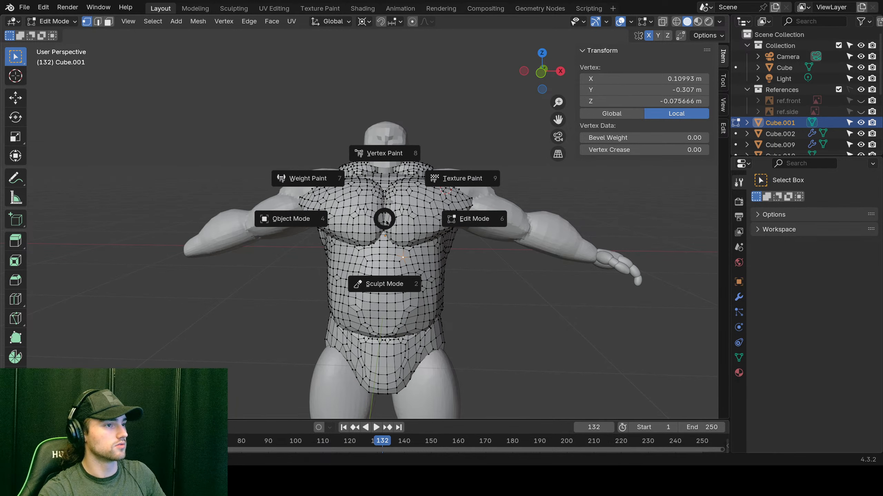
left_click(471, 225)
Step: Box-select the vertices on the +X side of the torso mesh, from the chest down to the waist
left_click_drag(287, 172, 556, 384)
left_click_drag(394, 189, 478, 347)
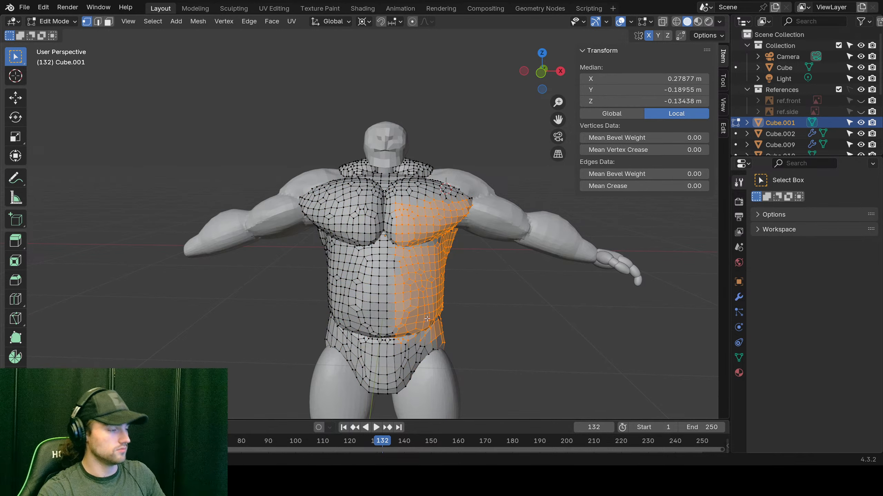
left_click(10, 427)
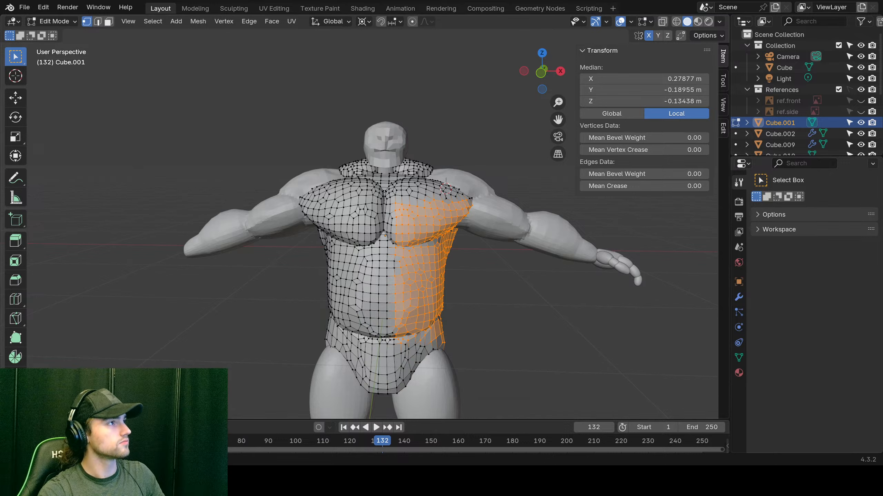
right_click(322, 208)
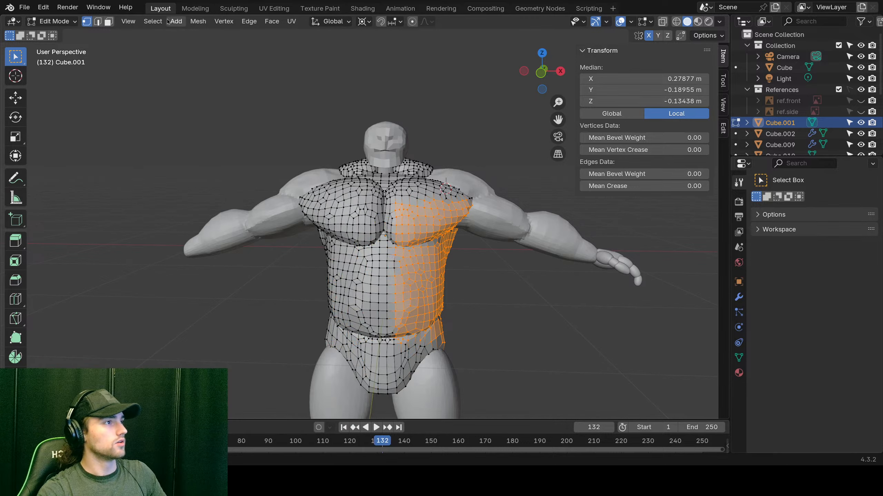
Step: Try to symmetrize the selected torso vertices, changing the direction from -X to +X to +X to -X
left_click(197, 22)
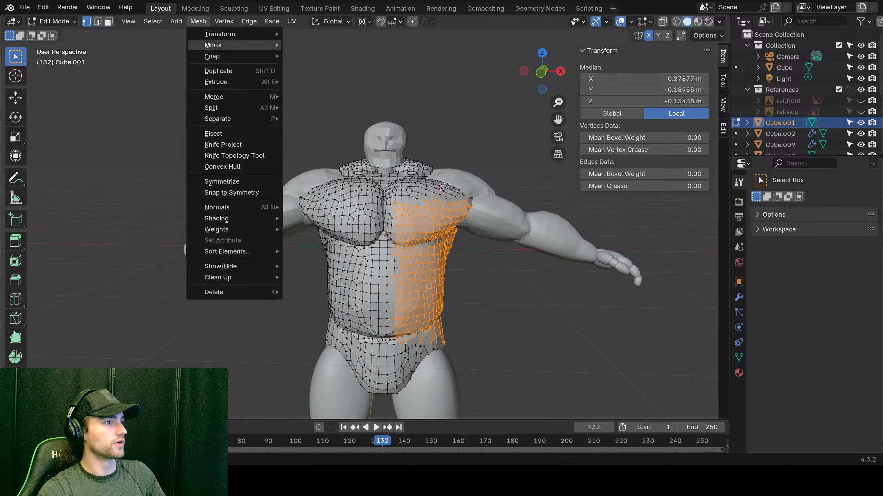
left_click(241, 183)
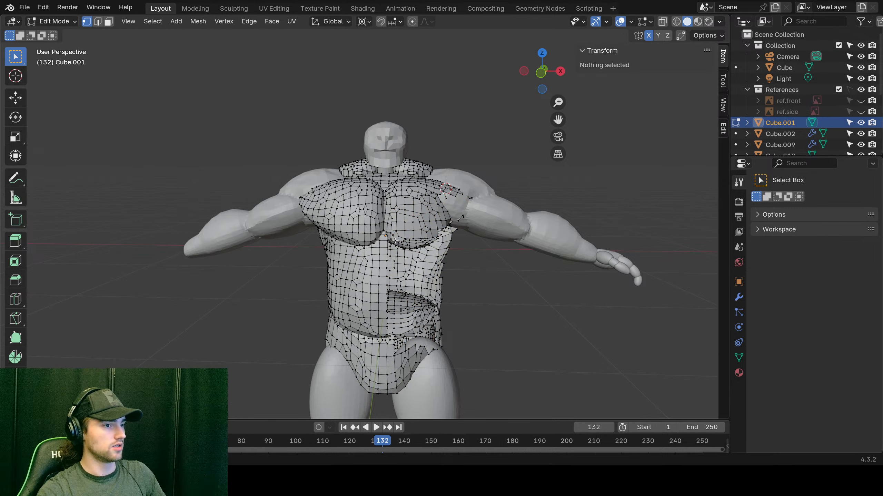
left_click(141, 396)
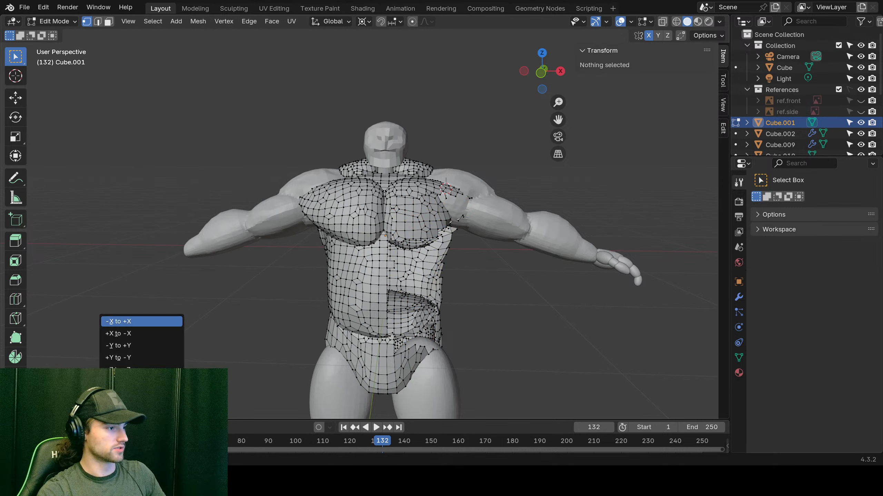
left_click(150, 334)
mouse_move(471, 293)
middle_mouse_down()
mouse_move(458, 348)
mouse_move(484, 322)
mouse_move(477, 300)
middle_mouse_up()
Step: Try the symmetrize direction -Y to +Y on the torso selection and deselect all the vertices
left_click(142, 396)
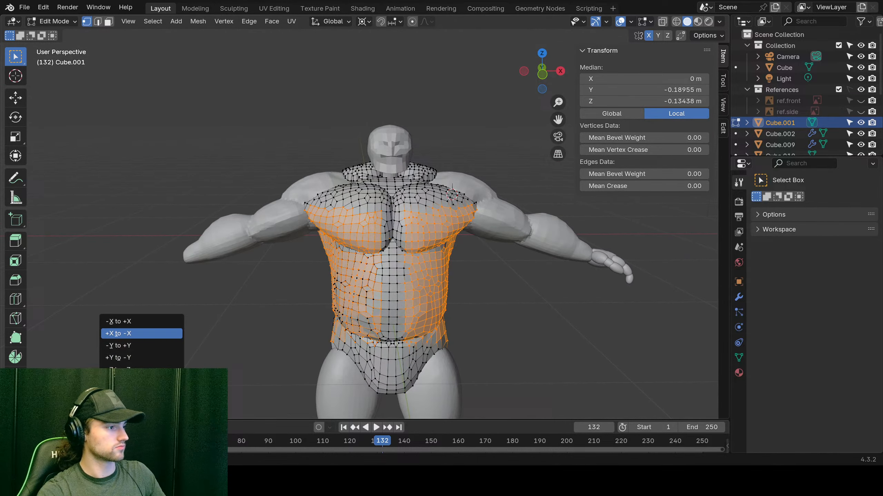
left_click(138, 346)
middle_click_drag(138, 346, 308, 298)
right_click(395, 342)
left_click(512, 267)
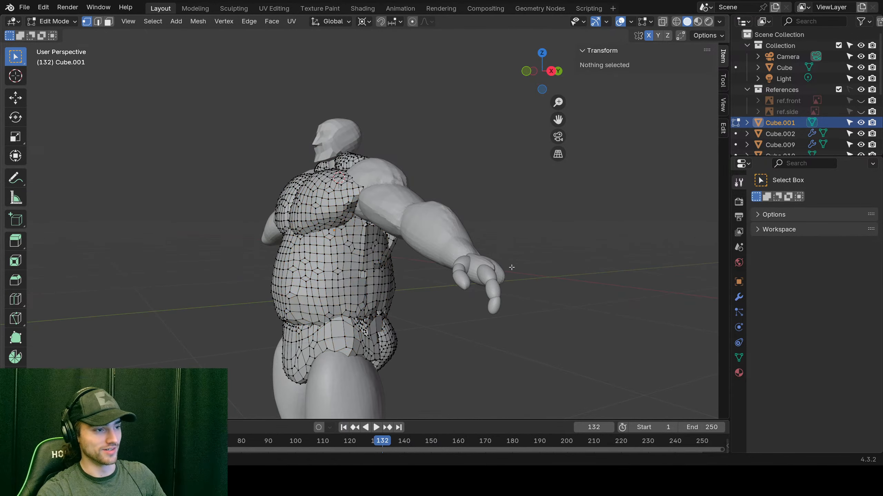
Step: Undo the symmetrize attempt and the latest selection changes on the torso mesh
key("ctrl+z")
key("ctrl+z")
key("ctrl+z")
middle_click_drag(208, 63, 179, 73)
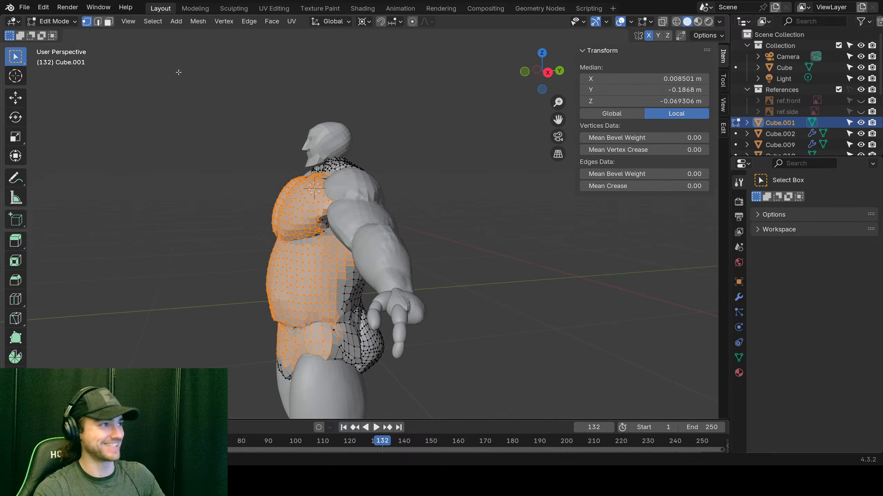
Step: Switch the torso mesh to Object Mode and select the mirrored arms mesh Cube.002
key("ctrl+Tab")
left_click(155, 98)
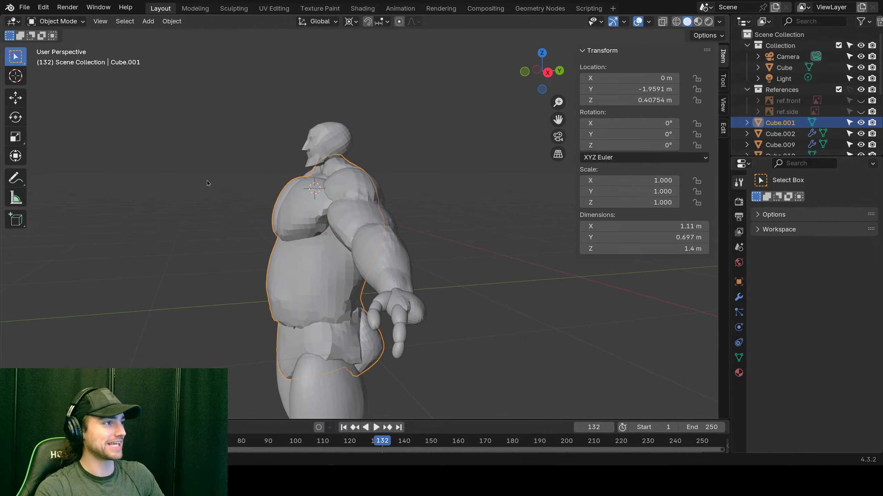
scroll(314, 321, "up", 3)
middle_click_drag(315, 320, 668, 272)
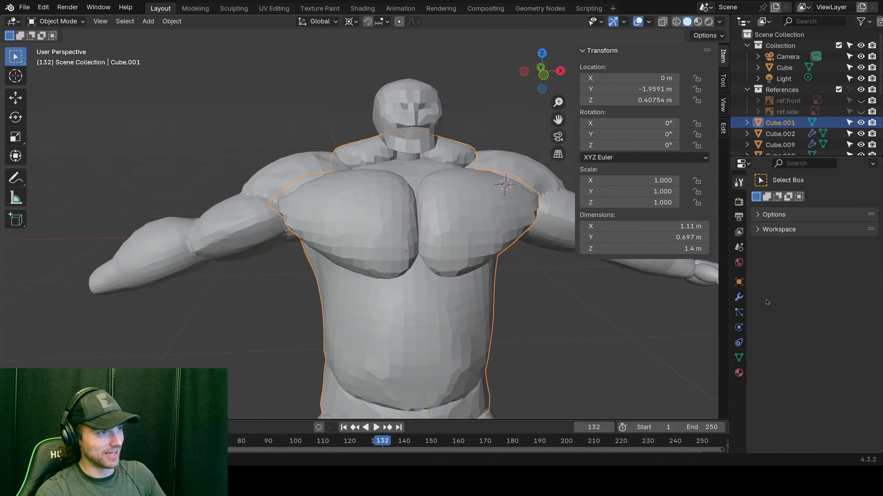
scroll(550, 272, "down", 7)
middle_click_drag(401, 241, 374, 245, "shift")
scroll(374, 245, "up", 6)
left_click(450, 243)
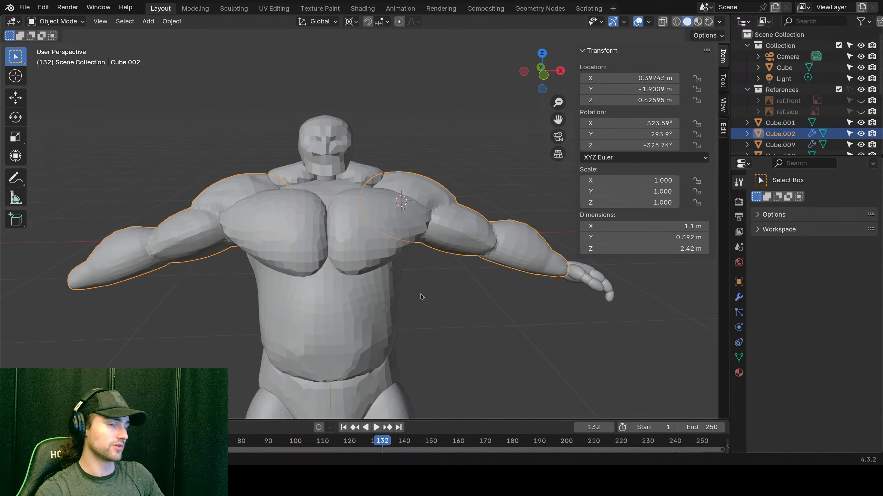
Step: Add an ico sphere with 2 subdivisions and a 1 m radius at the 3D cursor on the chest
scroll(421, 293, "down", 5)
scroll(391, 258, "up", 5)
middle_click_drag(416, 261, 394, 220, "shift")
scroll(340, 162, "down", 3)
scroll(397, 251, "up", 3)
scroll(394, 220, "up", 4)
scroll(394, 219, "down", 4)
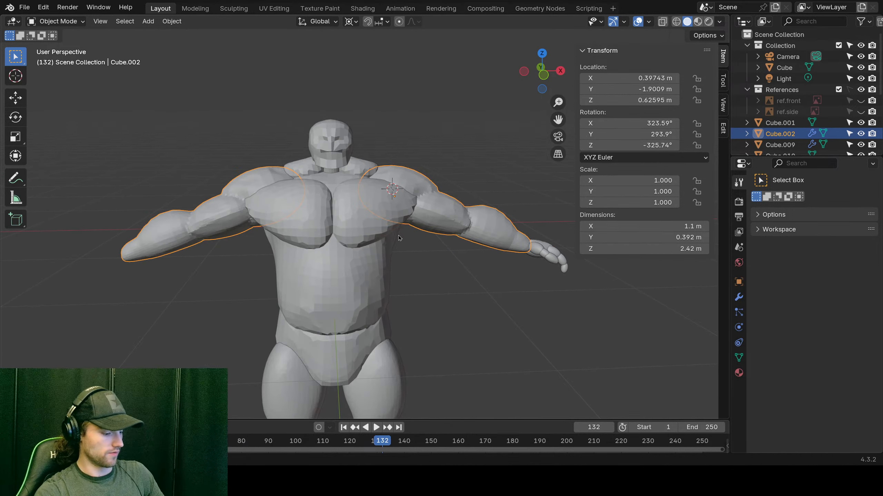
key("shift+a")
mouse_move(372, 247)
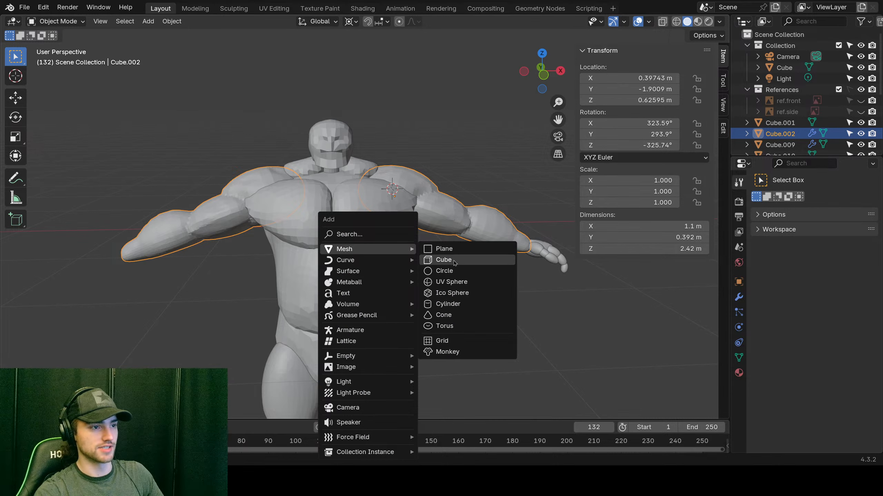
left_click(452, 293)
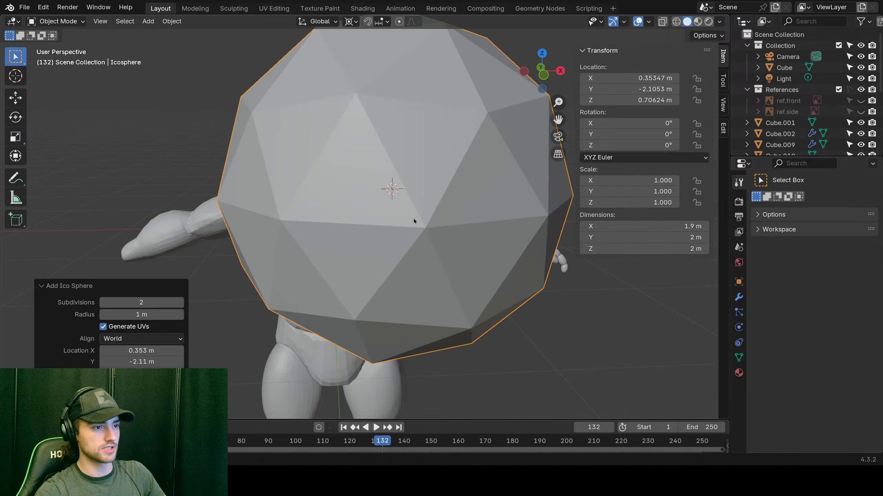
Step: Scale the ico sphere to about -0.209 and move it into the empty space beside the hips, below the character's +X arm
key("s")
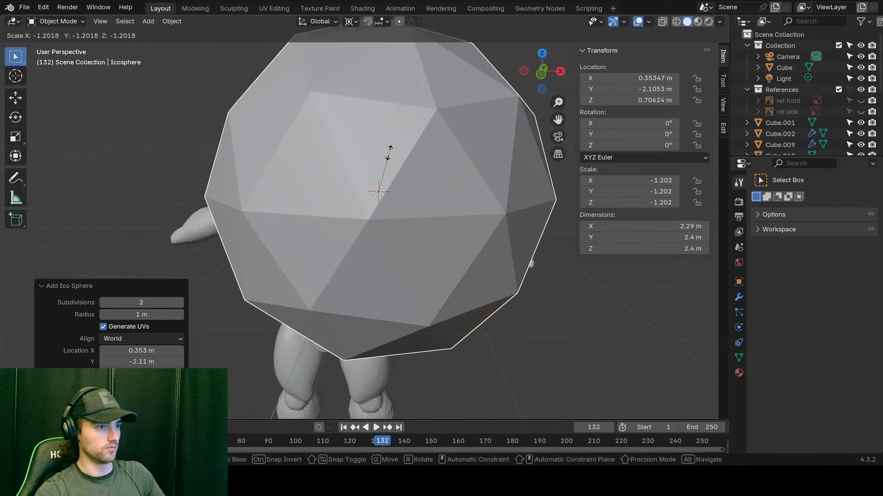
left_click(379, 185)
scroll(383, 189, "up", 2)
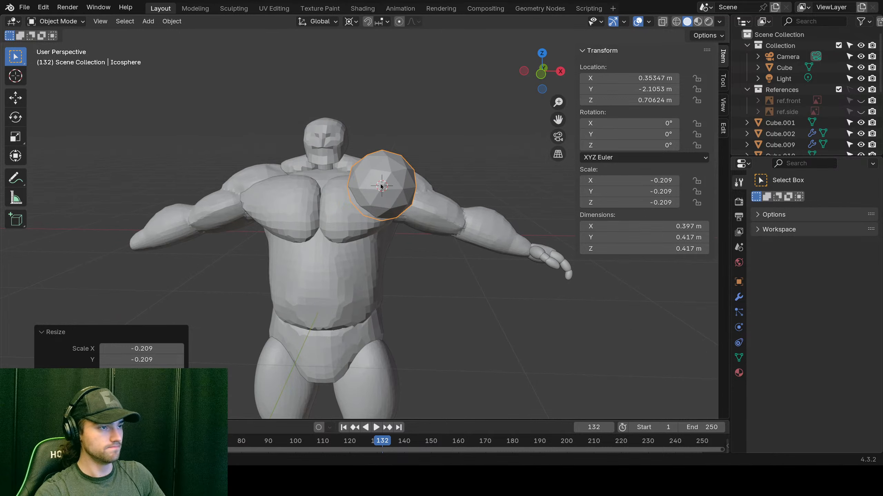
left_click(475, 345)
mouse_move(475, 344)
middle_mouse_down()
mouse_move(470, 296)
mouse_move(489, 300)
mouse_move(400, 274)
middle_mouse_up()
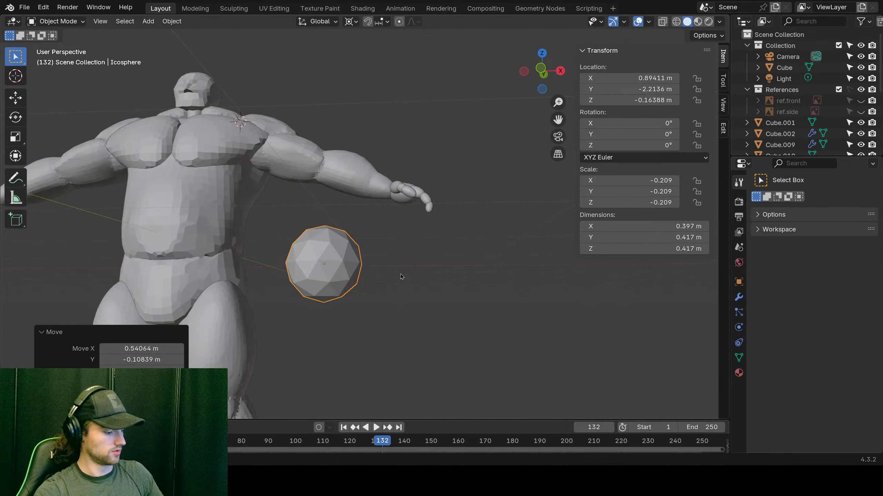
Step: In Sculpt Mode, pull the +X side of the ico sphere outward and downward with the Grab brush until it is about 0.66 m long
key("ctrl+Tab")
left_click(394, 332)
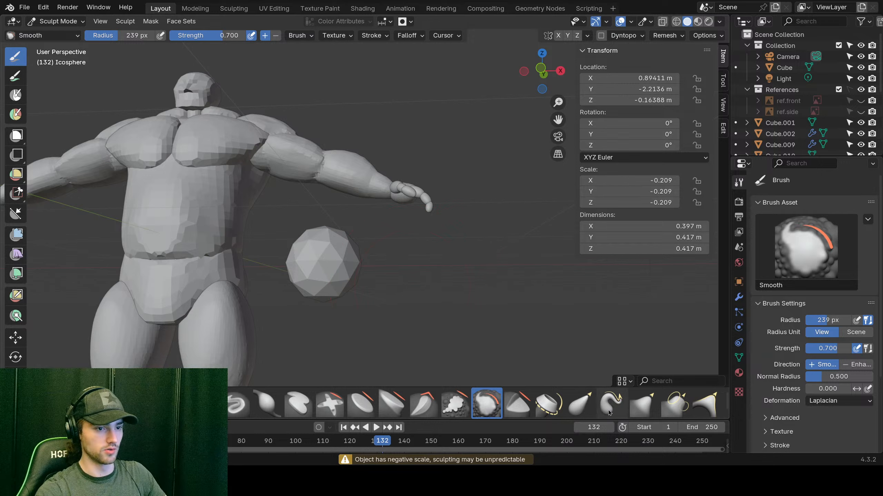
left_click(643, 403)
mouse_move(335, 260)
left_mouse_down()
mouse_move(391, 279)
mouse_move(332, 297)
mouse_move(423, 309)
left_mouse_up()
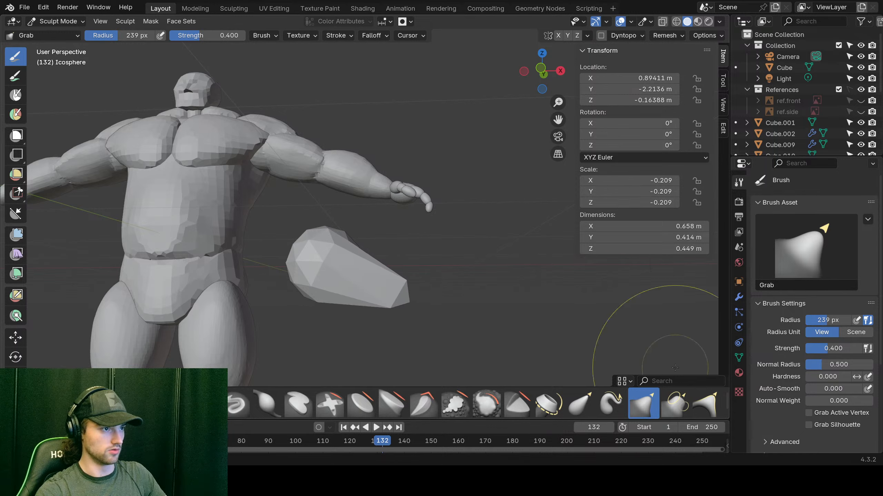
scroll(384, 246, "down", 3)
scroll(383, 245, "up", 6)
middle_click_drag(348, 266, 427, 203, "shift")
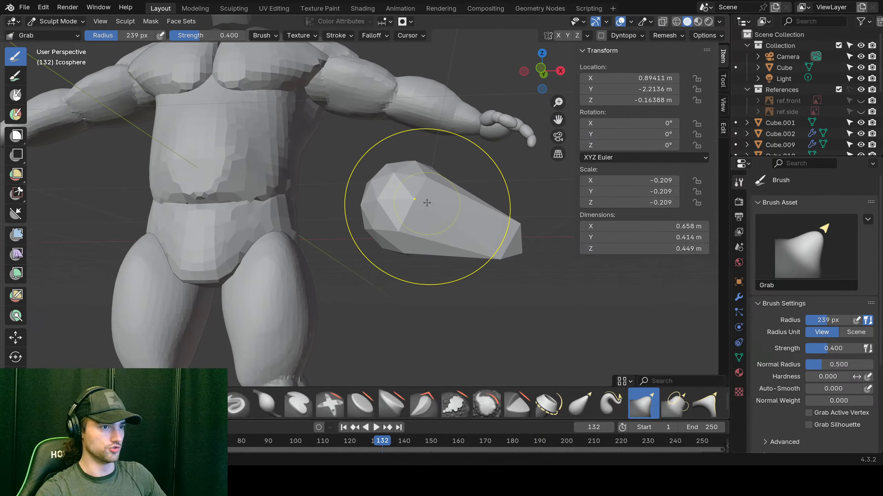
scroll(430, 204, "up", 2)
scroll(451, 219, "down", 5)
scroll(431, 222, "up", 3)
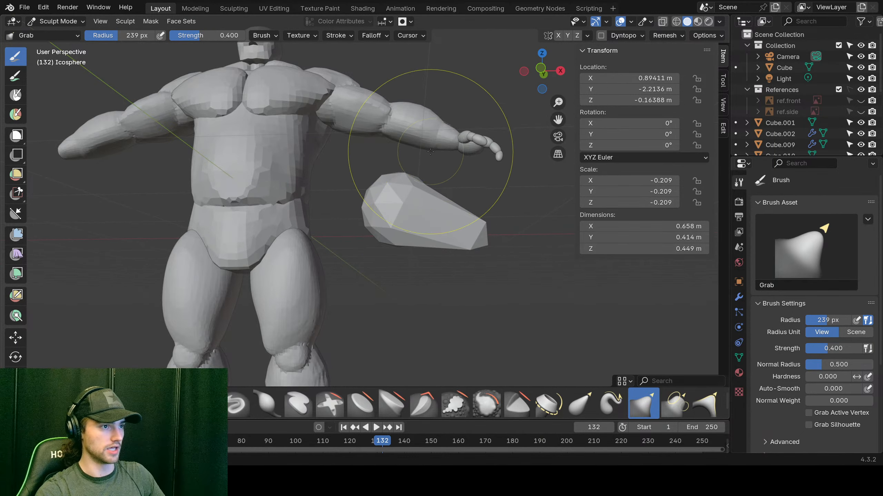
Step: Switch the stretched ico sphere to Object Mode, look through the selection commands, and put it into Edit Mode
key("ctrl+Tab")
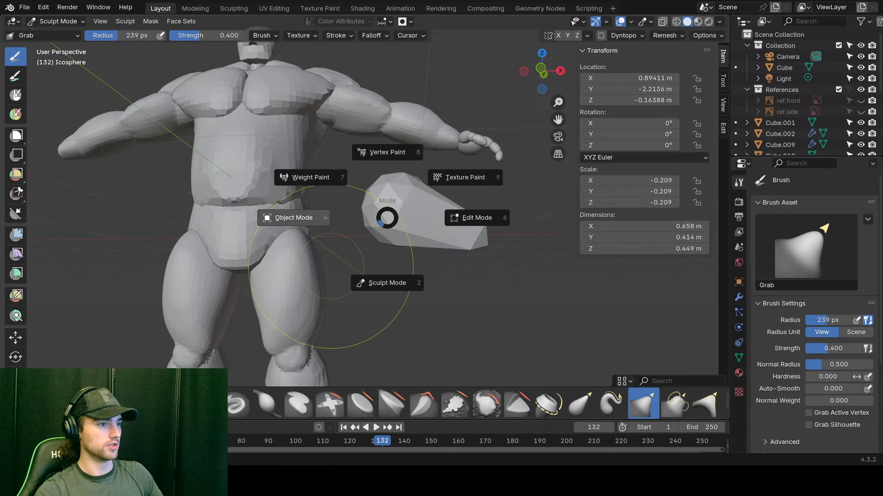
left_click(387, 211)
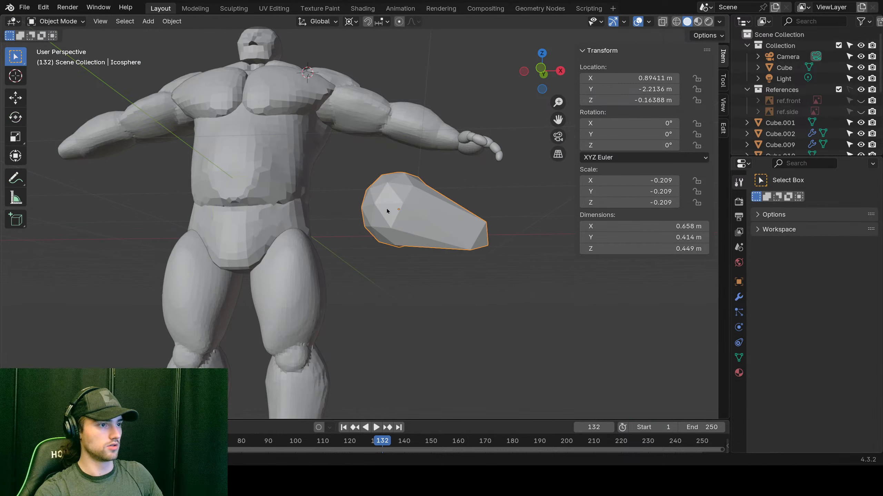
left_click(125, 21)
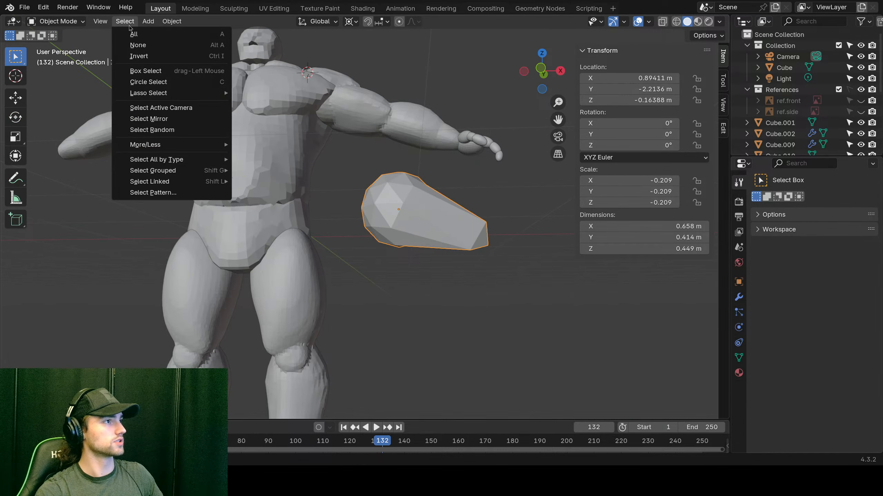
mouse_move(100, 22)
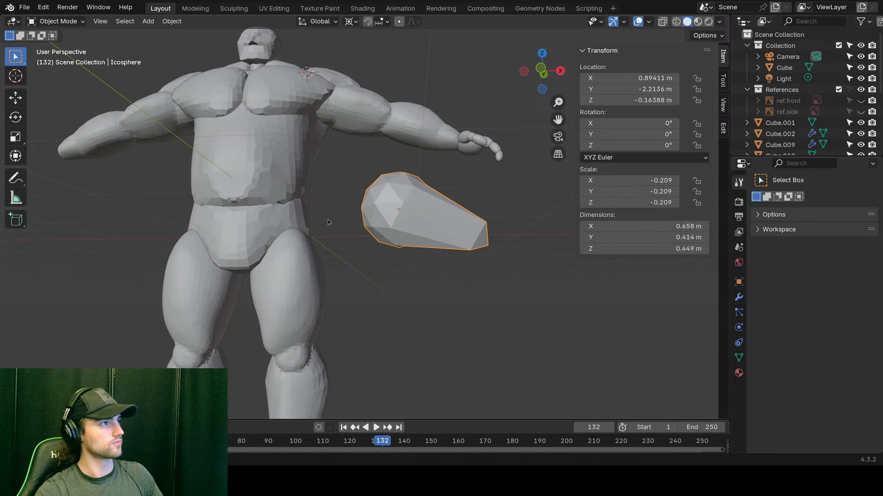
key("ctrl+Tab")
left_click(413, 220)
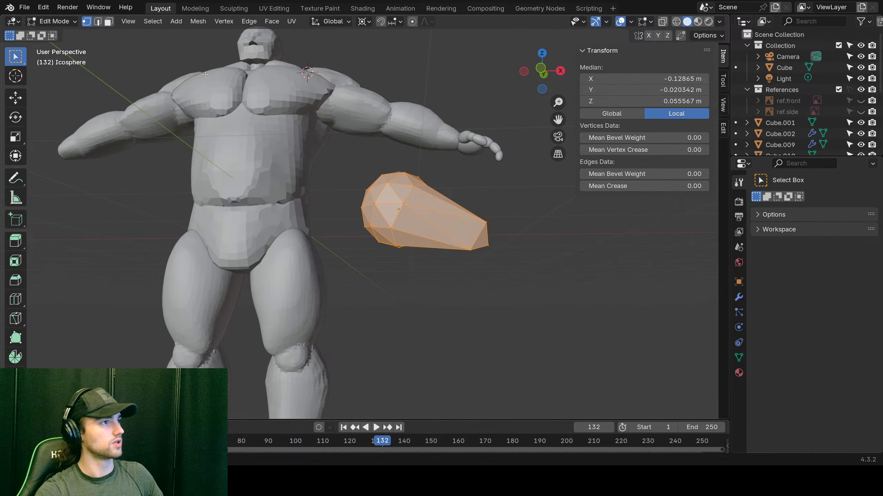
middle_click_drag(194, 216, 376, 231)
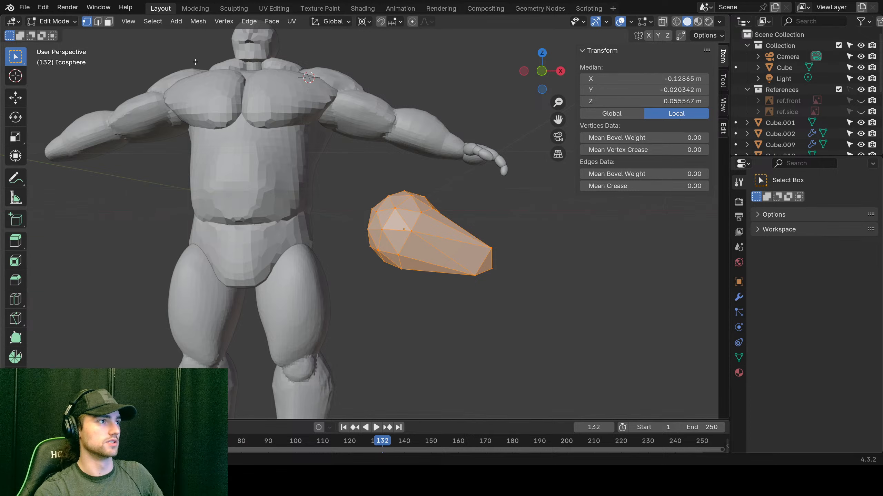
Step: Symmetrize the whole ico sphere mesh in the direction -Y to +Y and inspect the shape from its sides
left_click(198, 21)
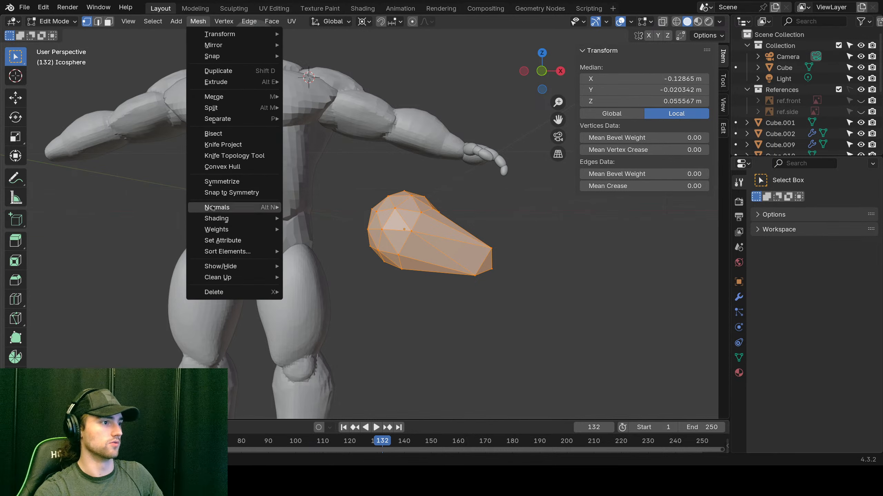
left_click(215, 181)
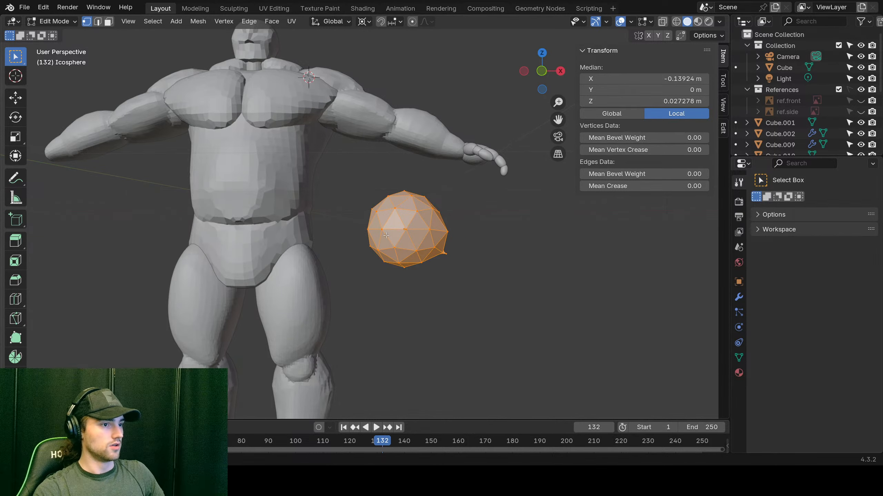
middle_click_drag(386, 235, 278, 222)
scroll(277, 218, "up", 6)
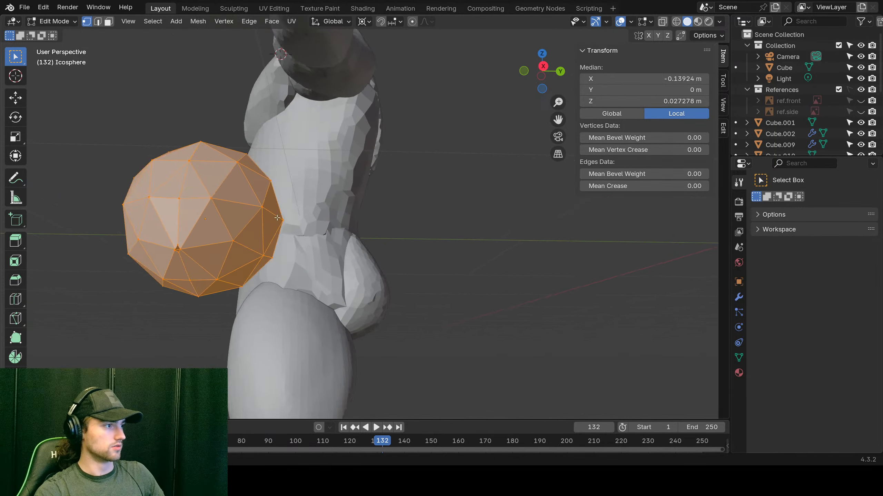
scroll(277, 218, "down", 3)
scroll(285, 291, "down", 4)
middle_click_drag(286, 292, 382, 215)
scroll(420, 191, "down", 4)
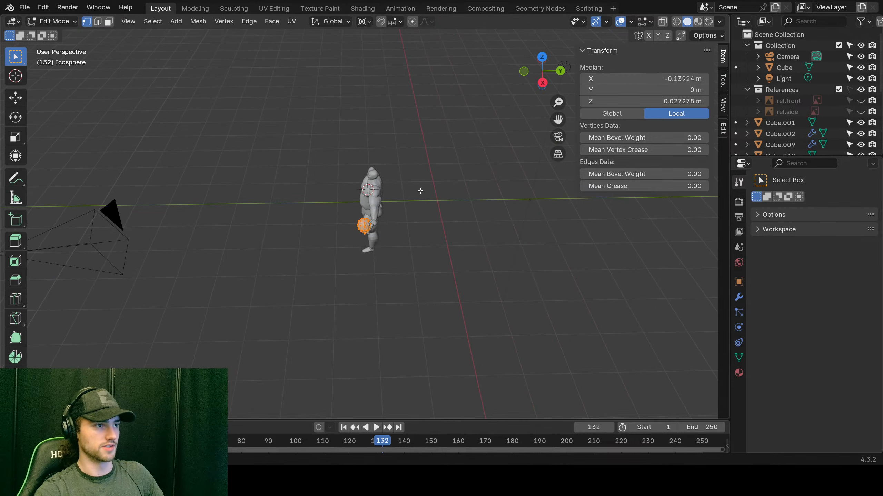
key("KP_Decimal")
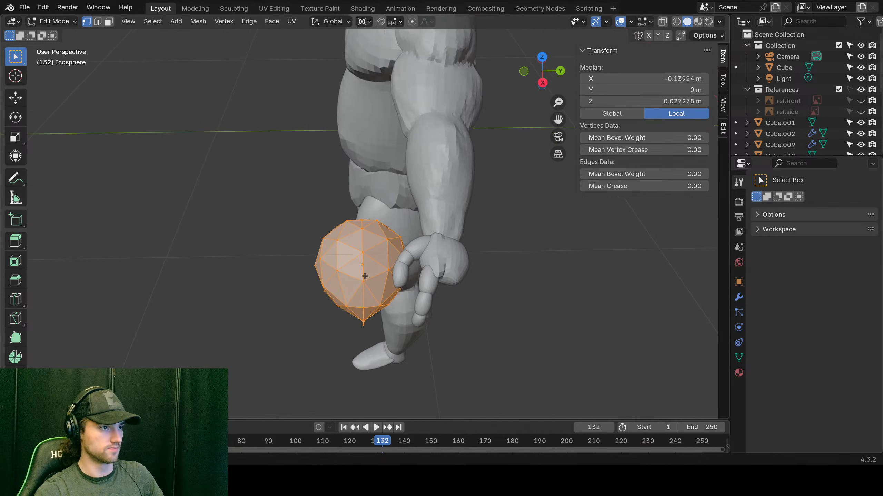
middle_click_drag(352, 232, 313, 302)
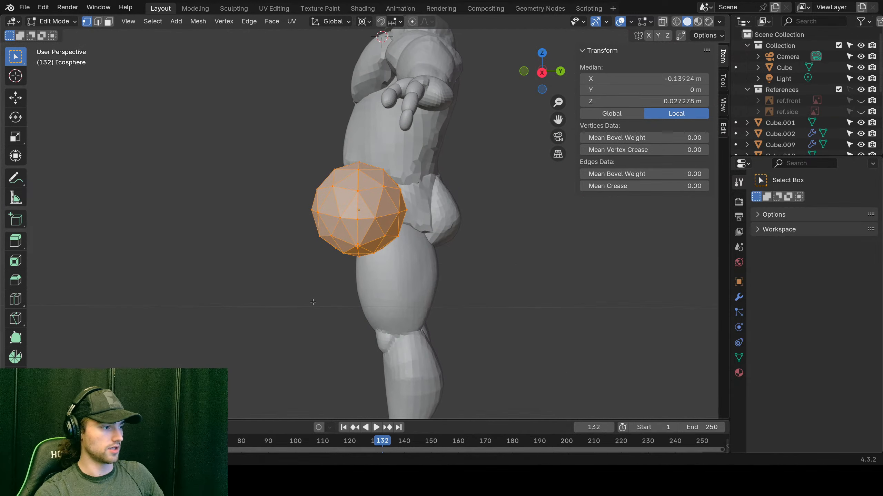
Step: Set the ico sphere's symmetrize direction to +Y to -Y, check the shape, and change it to +X to -X
left_click(143, 396)
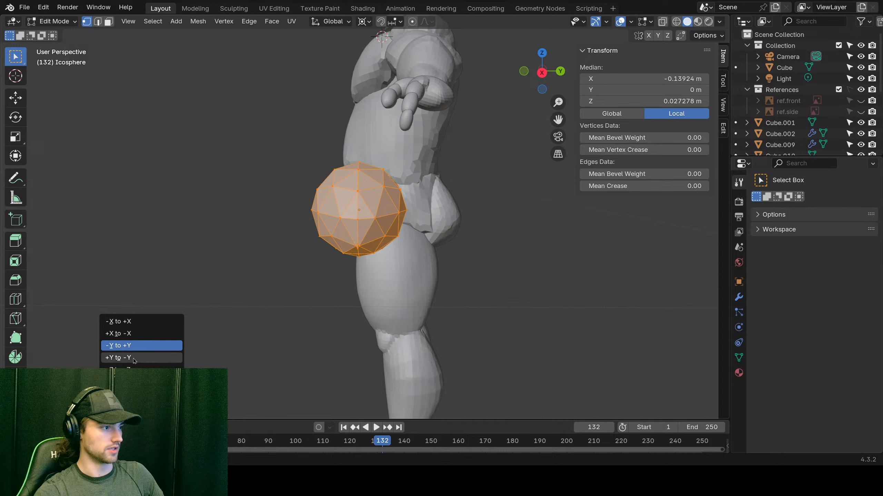
left_click(133, 360)
middle_click_drag(331, 259, 376, 285)
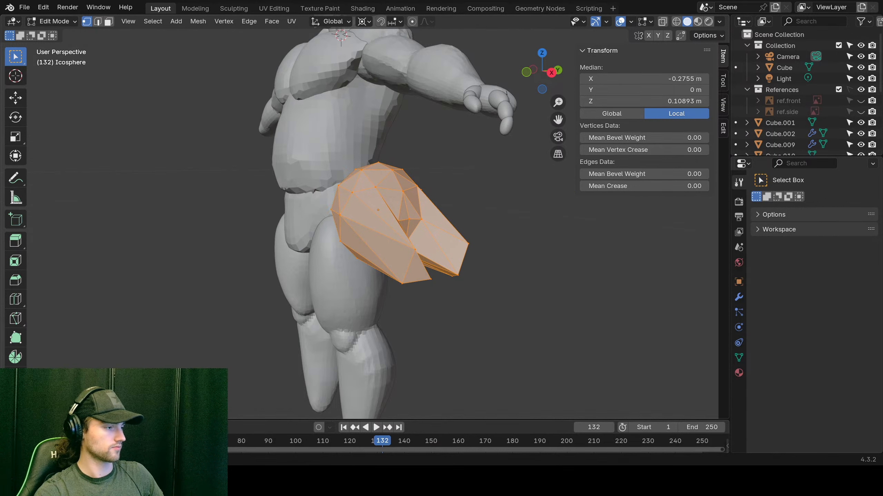
left_click(143, 396)
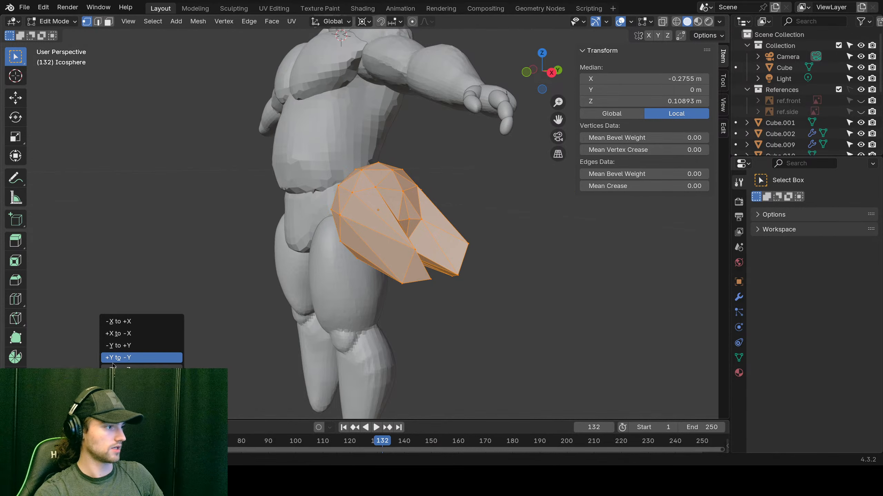
left_click(127, 334)
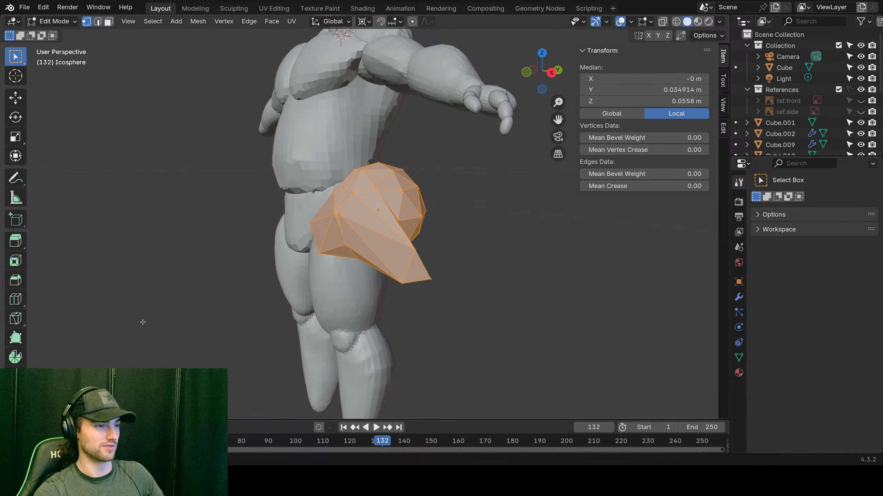
Step: Undo the ico sphere's +X to -X symmetrize and check the original shape in Edit Mode and Object Mode
middle_click_drag(142, 321, 423, 248)
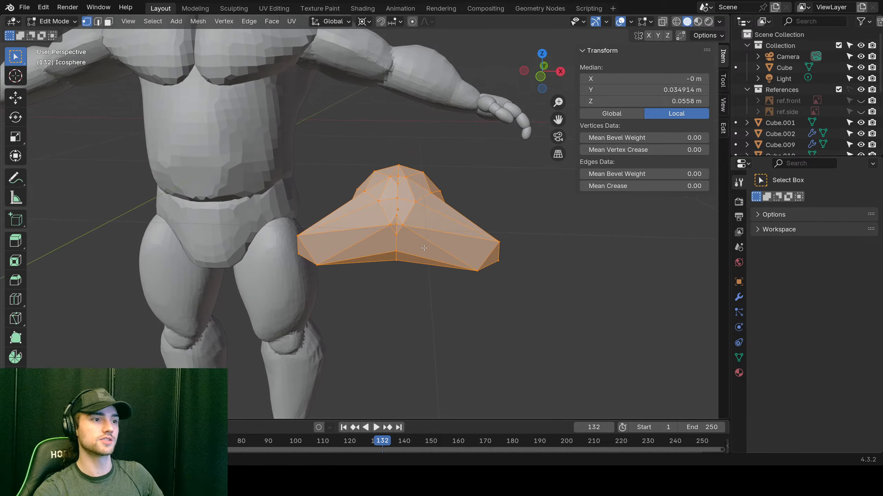
key("ctrl+z")
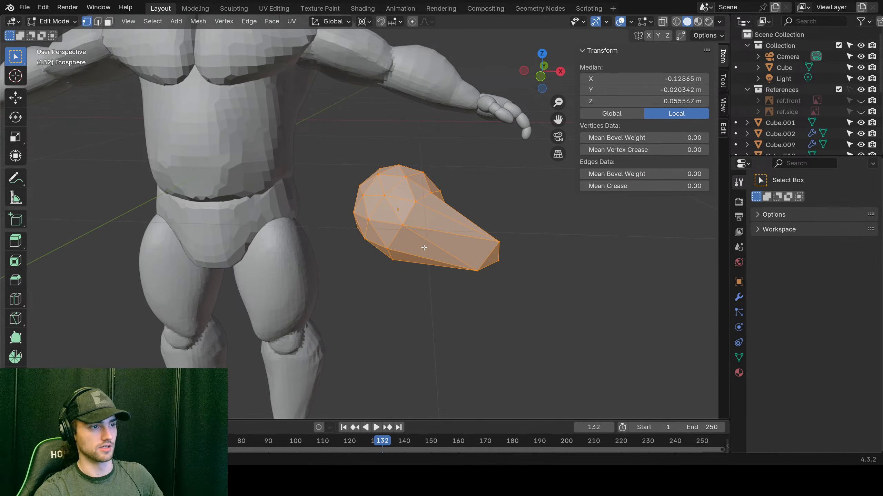
key("Tab")
mouse_move(424, 248)
middle_mouse_down()
mouse_move(358, 245)
mouse_move(273, 257)
mouse_move(407, 244)
middle_mouse_up()
key("Tab")
key("alt+x")
key("ctrl+z")
key("Tab")
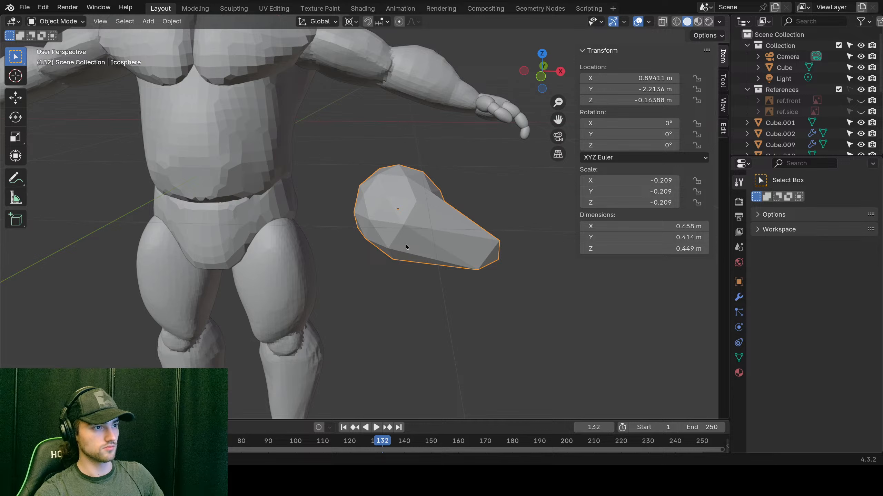
Step: In Edit Mode, alternate between the ico sphere before and after its +X to -X symmetrize to compare the two shapes
key("Tab")
key("alt+x")
key("ctrl+z")
key("alt+x")
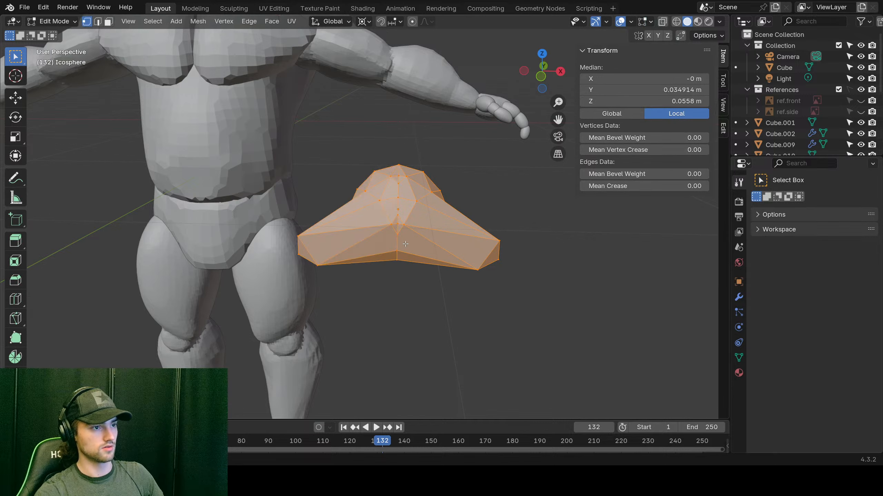
key("ctrl+z")
key("ctrl+shift+z")
key("ctrl+z")
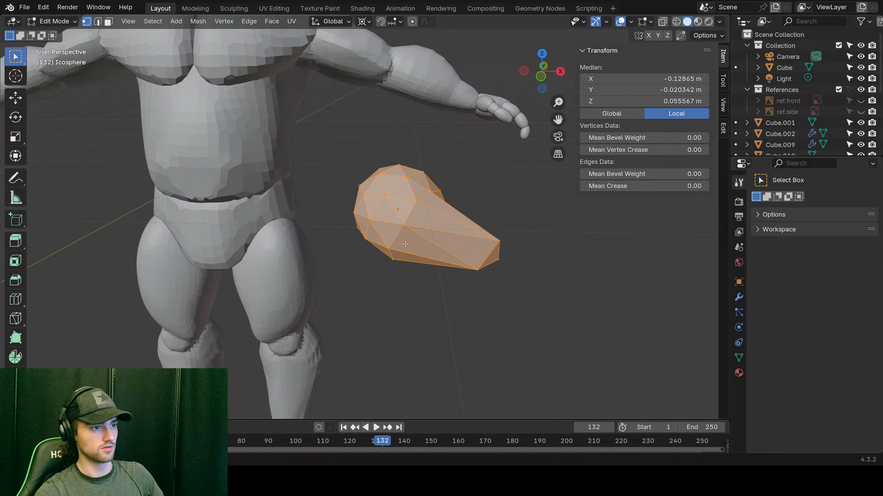
key("ctrl+shift+z")
key("ctrl+z")
key("ctrl+shift+z")
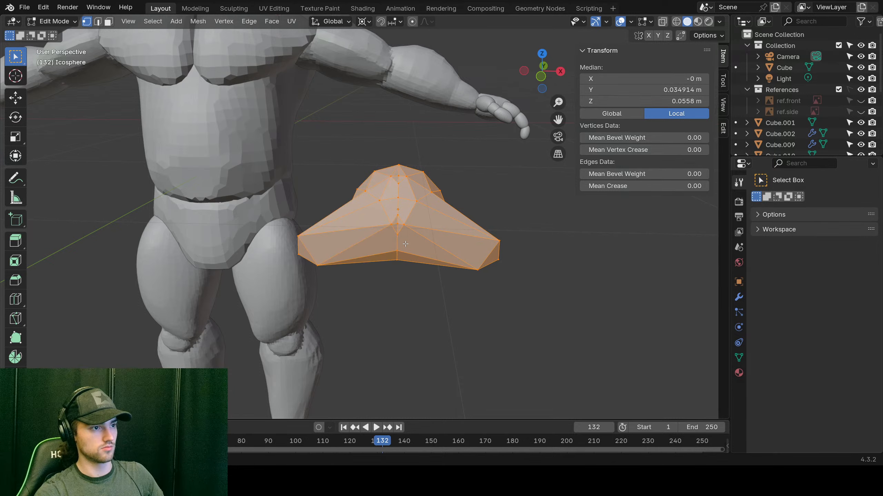
key("ctrl+z")
key("ctrl+shift+z")
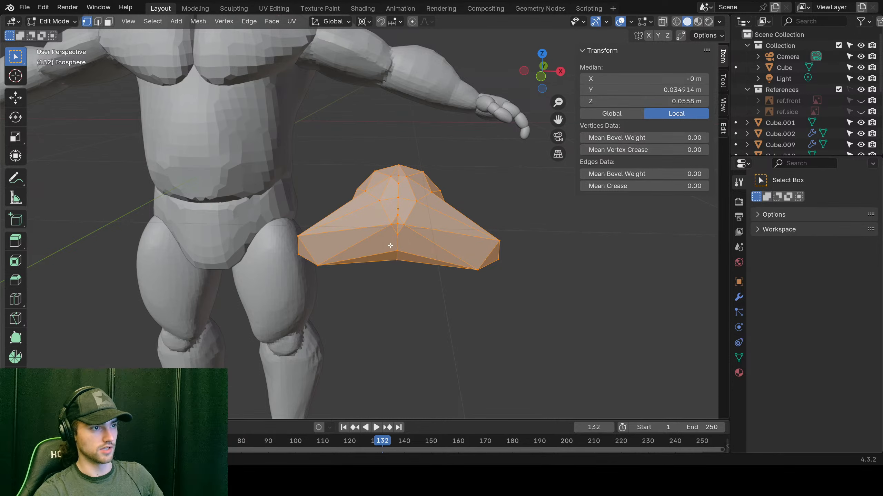
Step: Inspect the symmetrized ico sphere beside the character from near and far, and undo its symmetrize
scroll(371, 240, "down", 8)
scroll(360, 163, "up", 6)
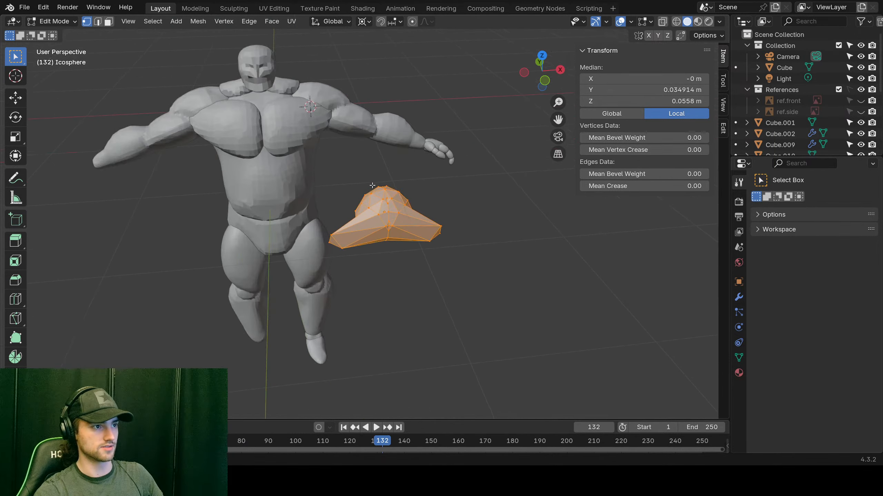
scroll(455, 228, "down", 3)
scroll(413, 187, "up", 4)
scroll(414, 187, "down", 5)
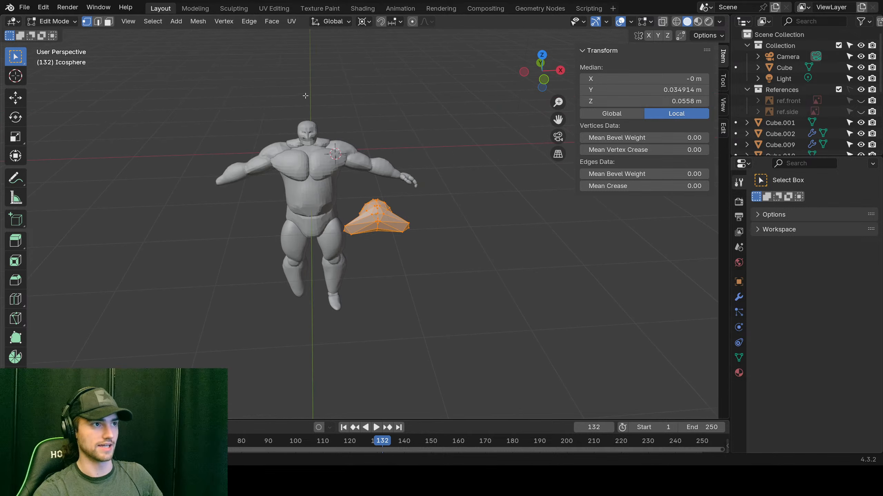
middle_click_drag(170, 154, 291, 201)
scroll(292, 202, "up", 8)
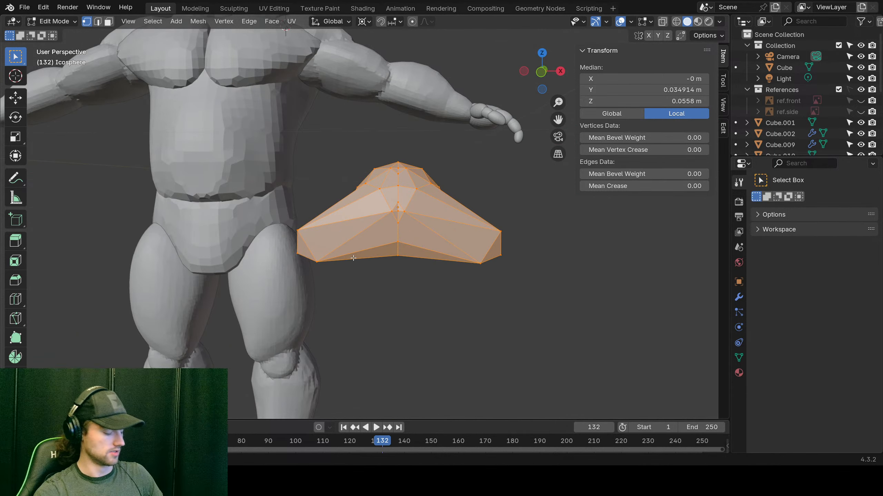
key("ctrl+z")
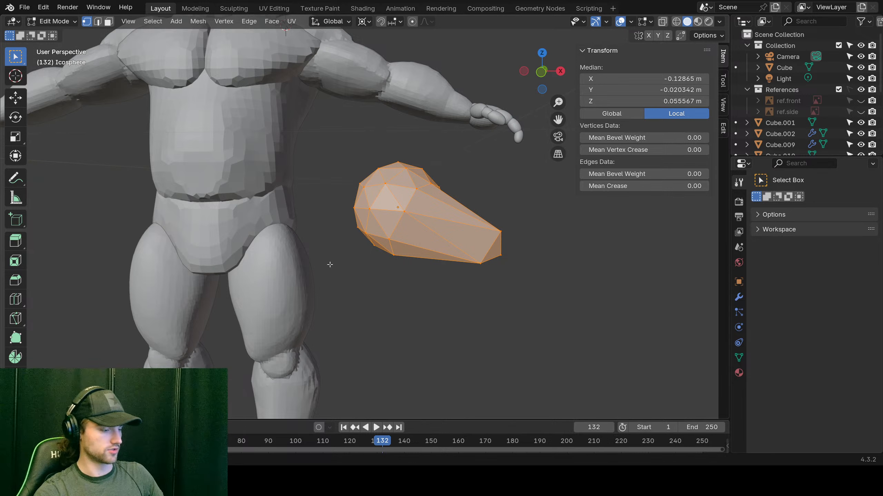
Step: Symmetrize the whole ico sphere mesh along the Z axis and inspect the shape
middle_click_drag(369, 183, 358, 183)
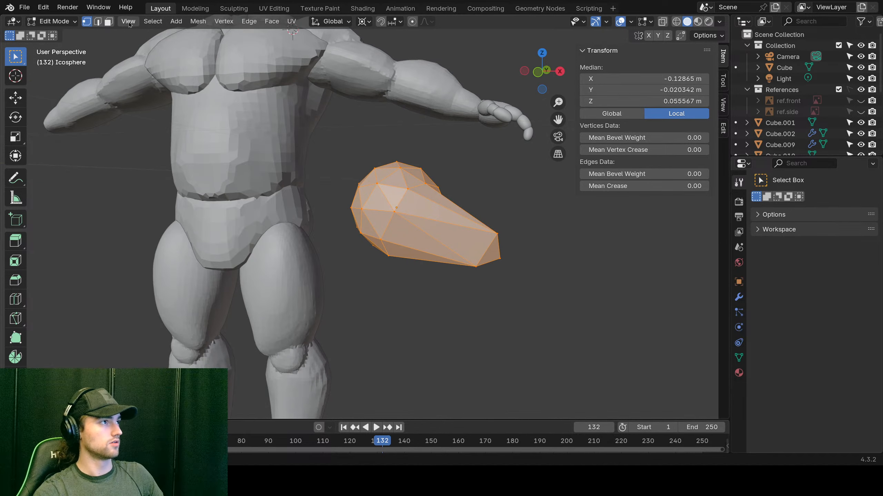
left_click(198, 22)
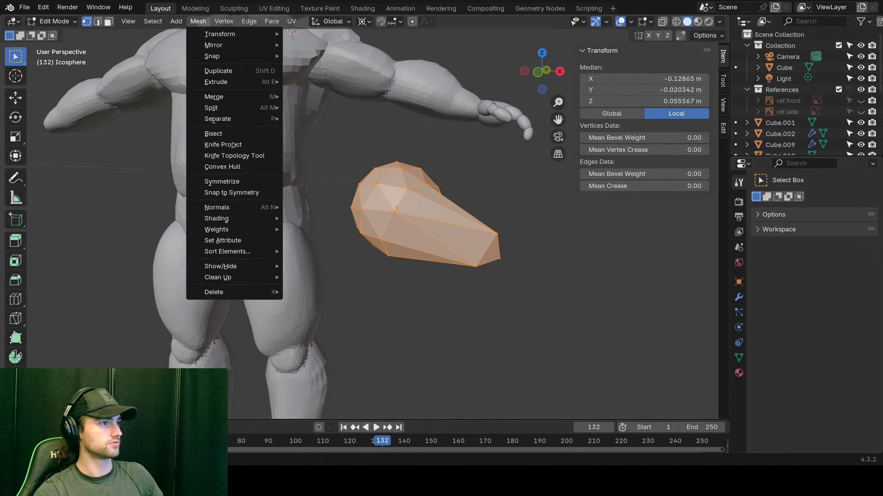
left_click(232, 181)
left_click(142, 321)
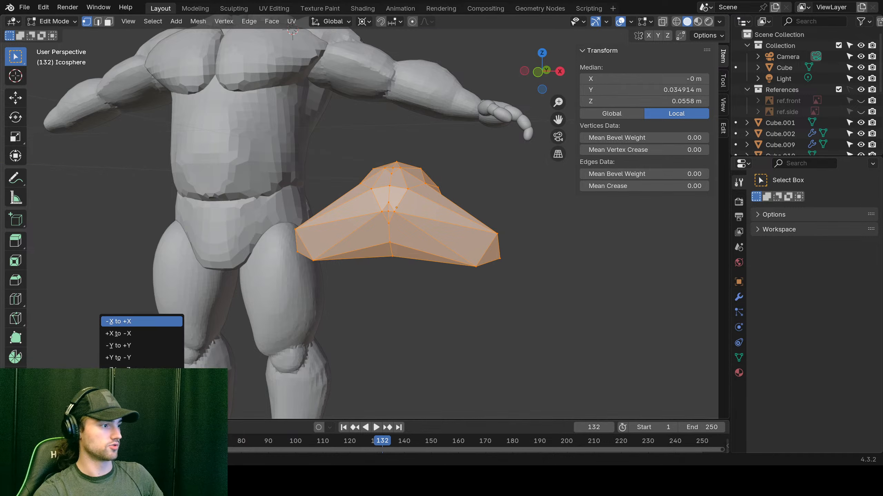
left_click(119, 369)
middle_click_drag(466, 230, 450, 293)
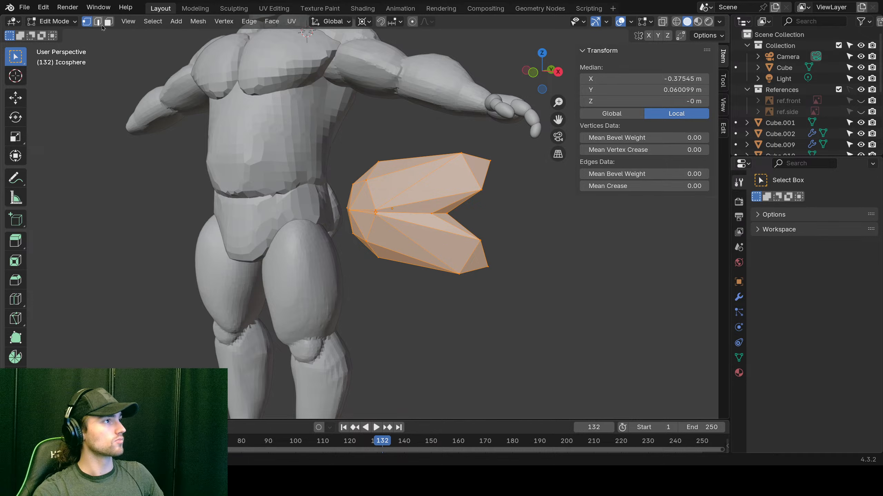
Step: Deselect the ico sphere's mesh, return it to Object Mode, and delete the ico sphere
scroll(393, 215, "down", 5)
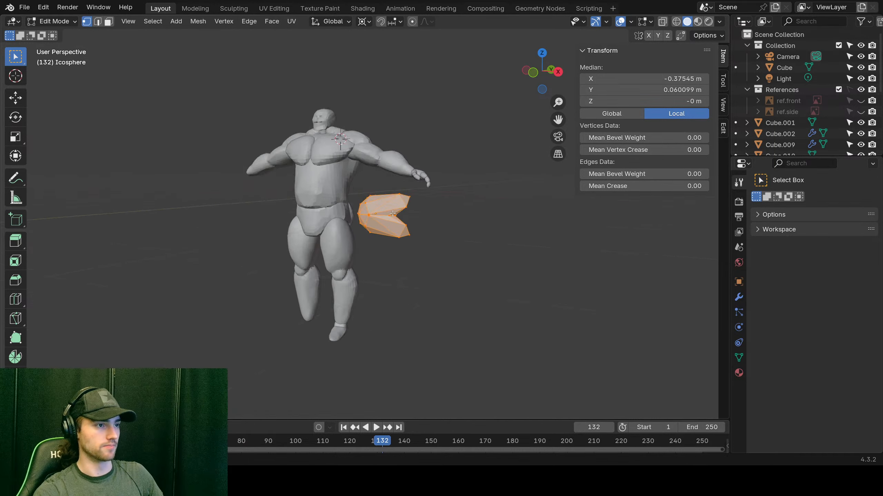
scroll(393, 214, "up", 3)
right_click(393, 215)
key("alt+a")
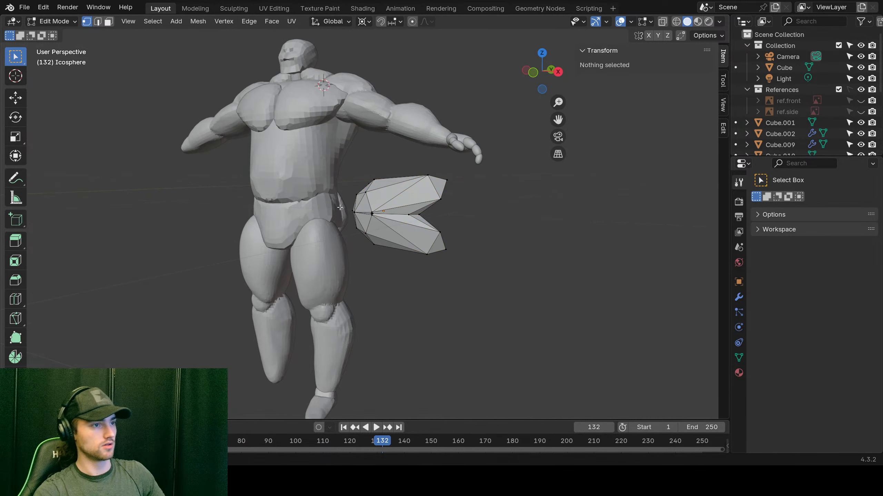
key("ctrl+Tab")
left_click(257, 241)
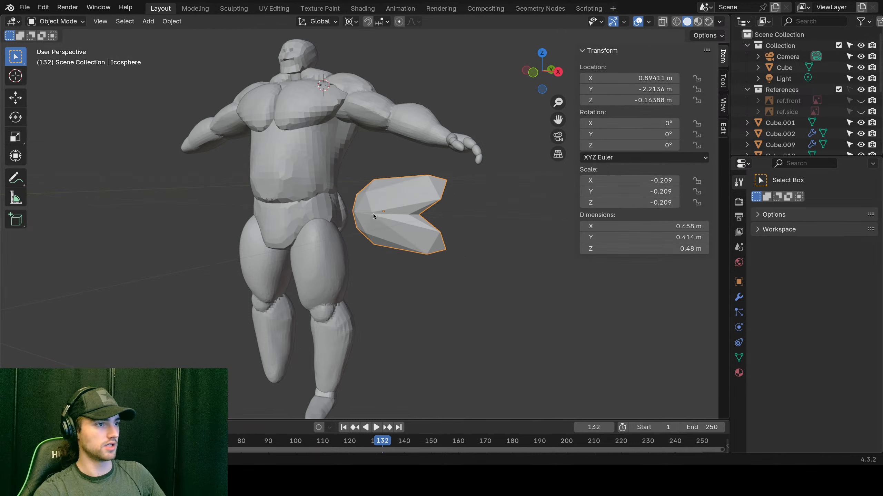
key("Delete")
Step: Examine the character's torso, hips, legs and feet from several angles and distances
scroll(359, 183, "up", 4)
middle_click_drag(359, 183, 384, 190)
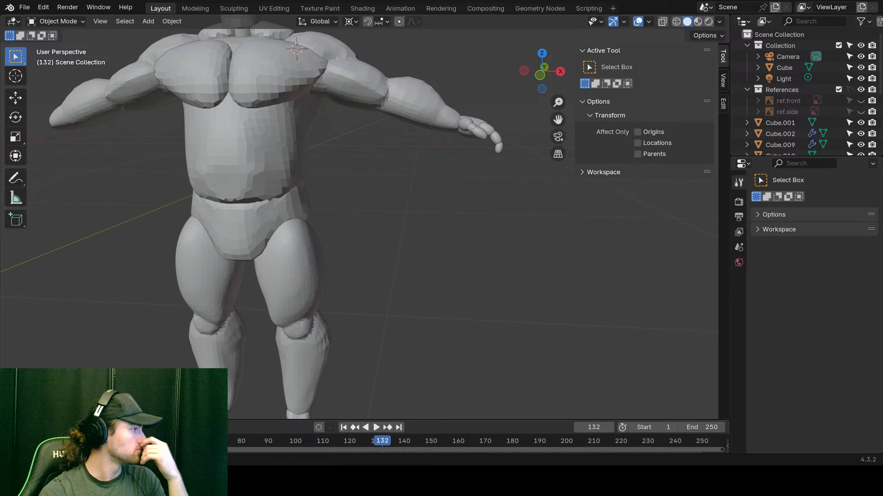
right_click(548, 26)
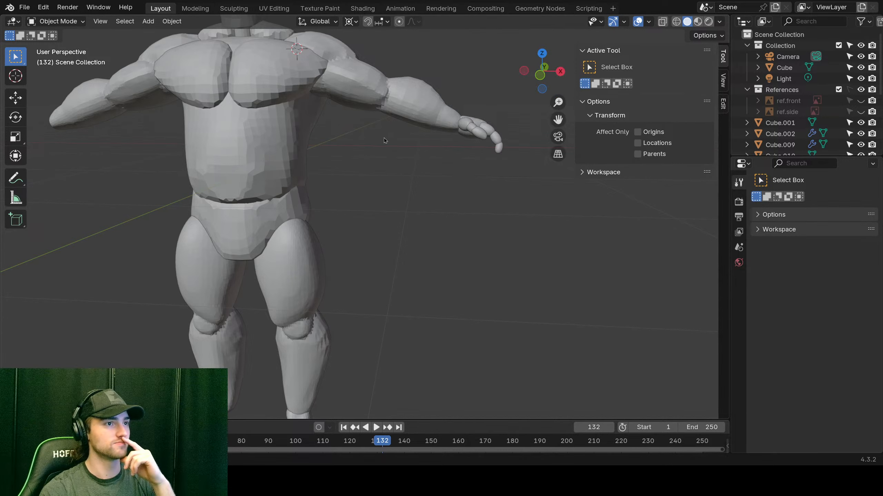
right_click(539, 21)
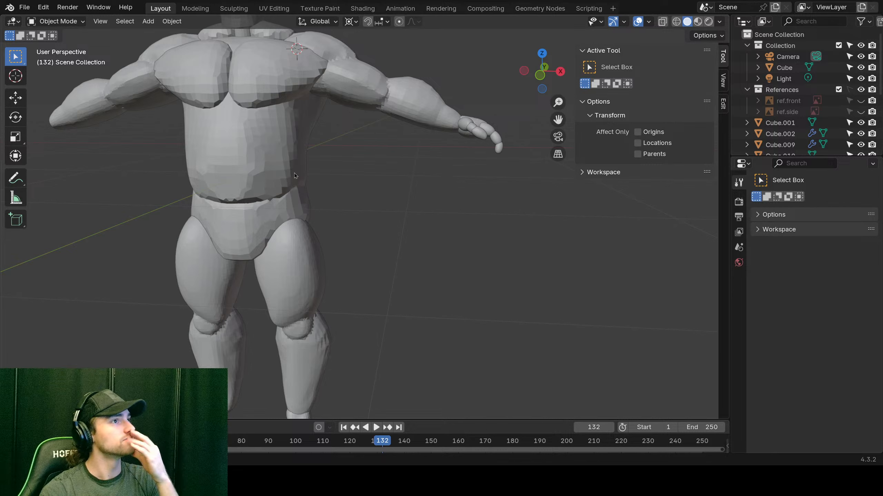
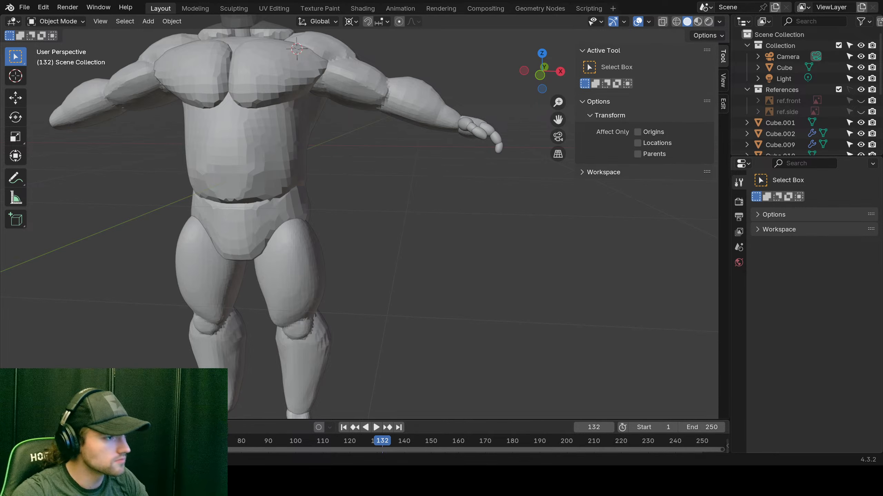
scroll(380, 318, "down", 1)
middle_click_drag(381, 318, 348, 323)
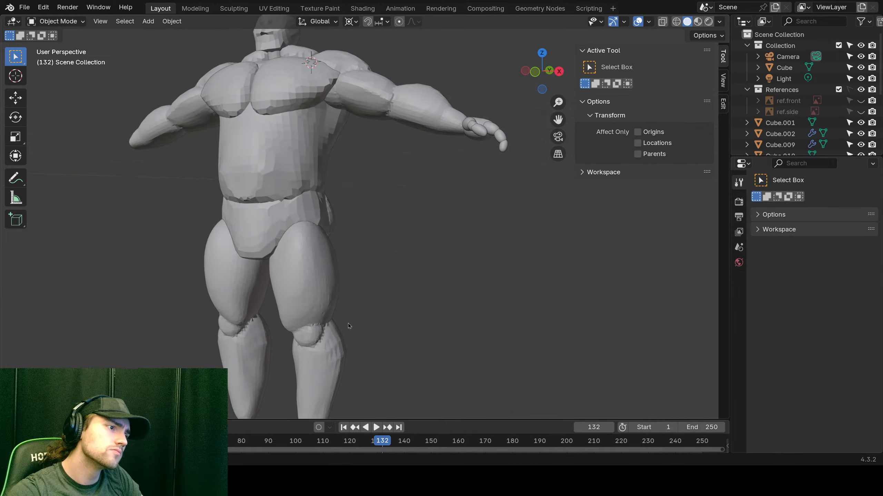
scroll(372, 160, "up", 5)
scroll(326, 162, "up", 2)
middle_click_drag(325, 161, 389, 148)
scroll(300, 143, "down", 2)
middle_click_drag(299, 144, 337, 168)
scroll(336, 169, "down", 5)
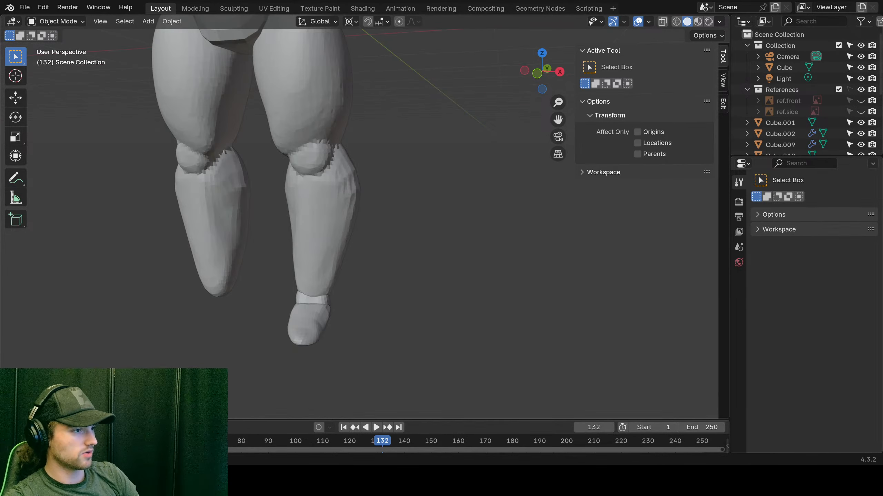
middle_click_drag(382, 199, 438, 253, "shift")
scroll(438, 254, "down", 4)
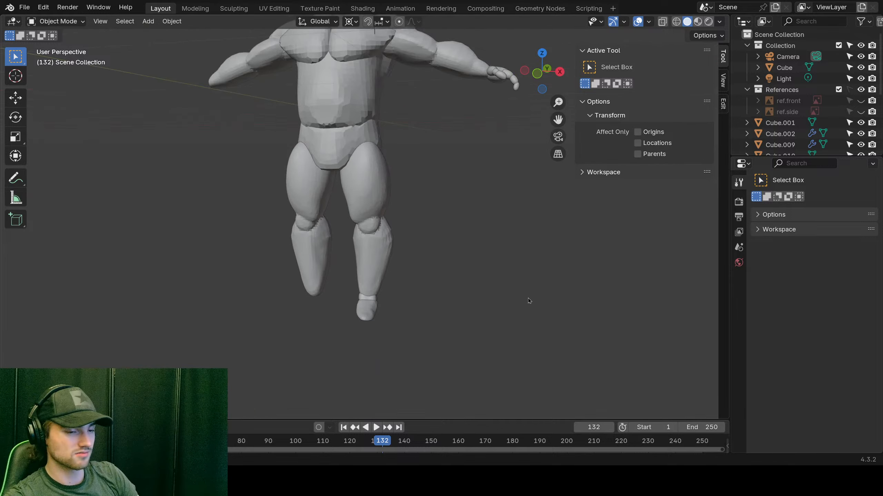
scroll(528, 298, "up", 3)
middle_click_drag(483, 183, 517, 261, "shift")
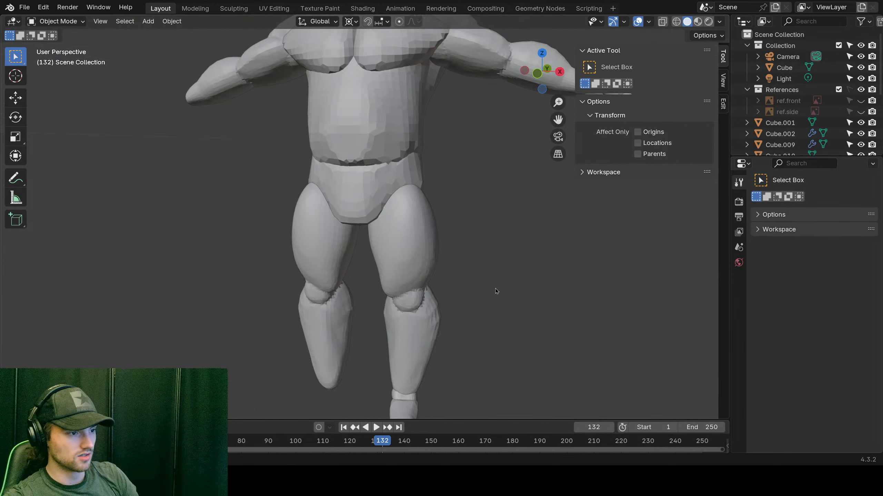
Step: Select the character's torso object Cube.001 and switch it to Sculpt Mode
key("Tab")
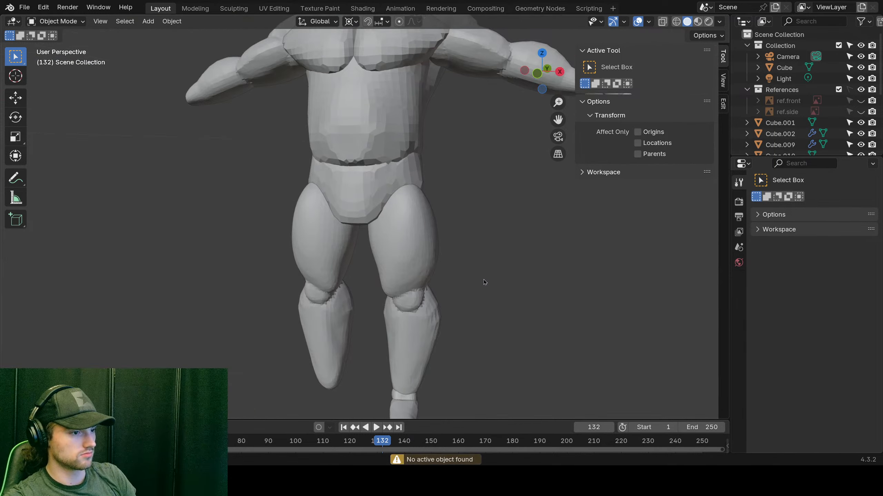
key("Tab")
scroll(438, 241, "down", 5)
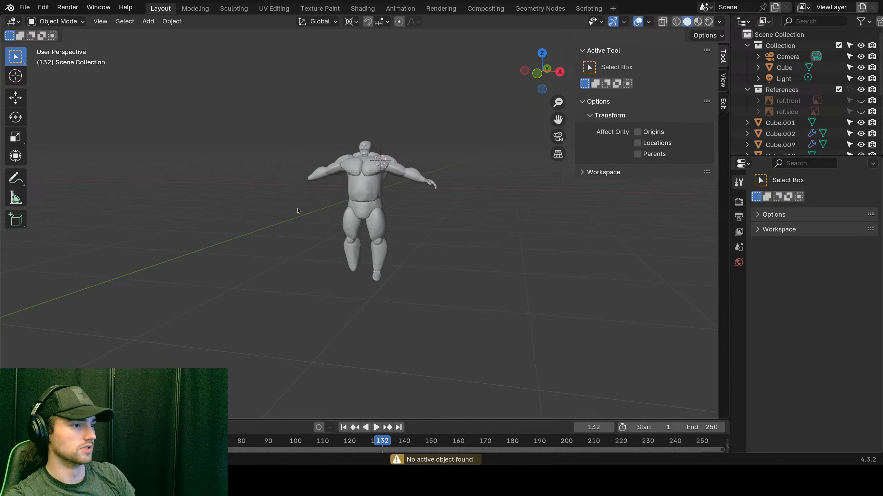
scroll(410, 299, "down", 2)
scroll(364, 151, "up", 4)
left_click(364, 152)
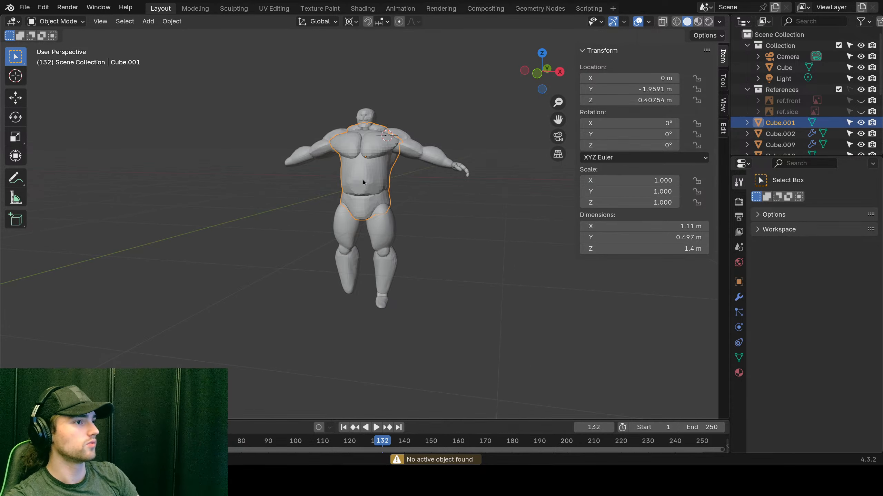
key("ctrl+Tab")
left_click(346, 256)
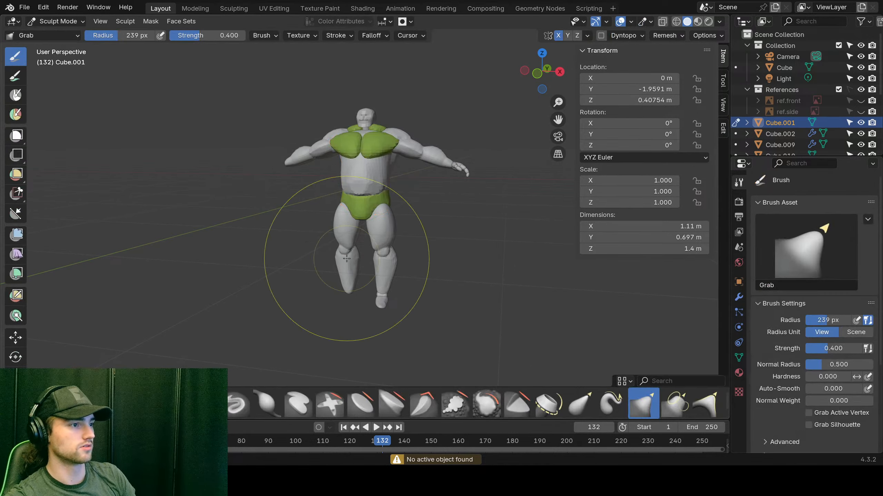
Step: Look over the torso in Sculpt Mode at several zoom levels and switch it back to Object Mode
scroll(333, 226, "up", 4)
scroll(315, 296, "down", 3)
scroll(355, 217, "up", 5)
scroll(351, 203, "down", 5)
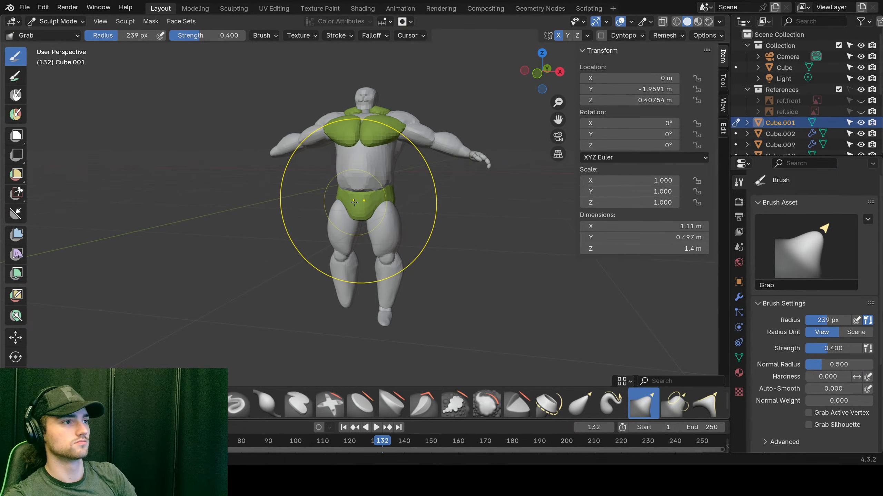
key("ctrl+Tab")
left_click(468, 223)
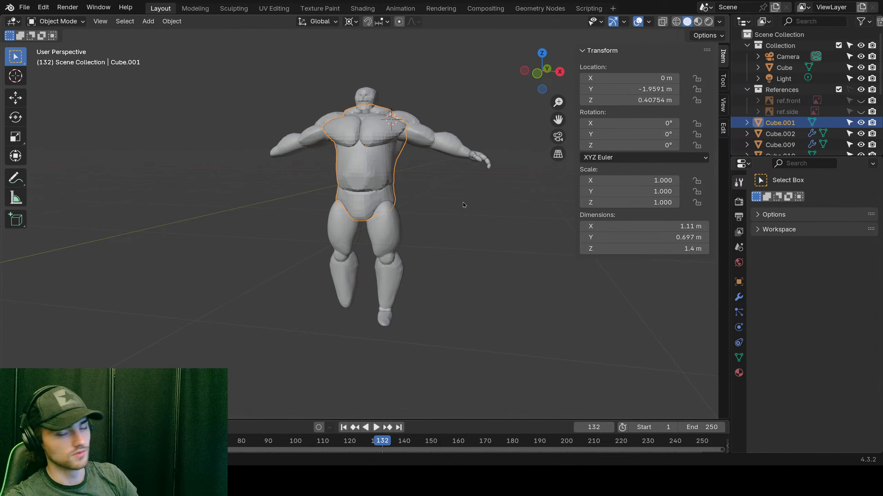
Step: Open the Sculpting workspace and frame the whole character with the torso ready for sculpting
left_click(234, 8)
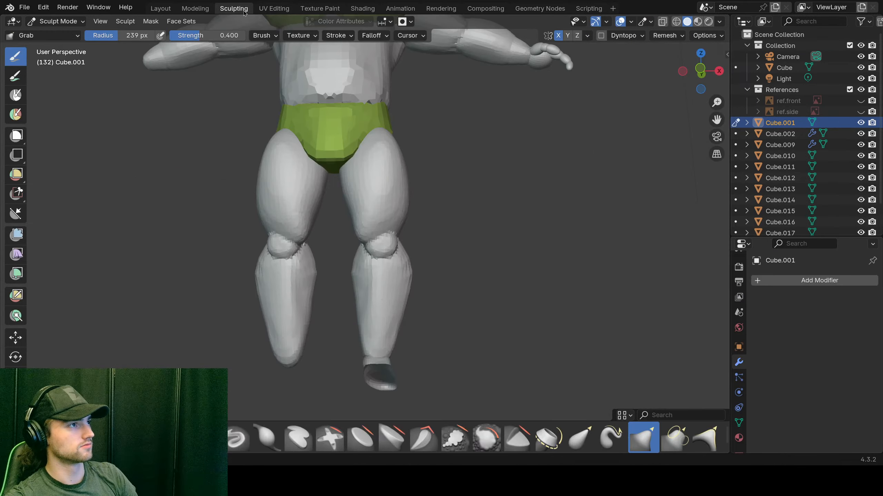
scroll(355, 179, "down", 3)
scroll(355, 178, "up", 2)
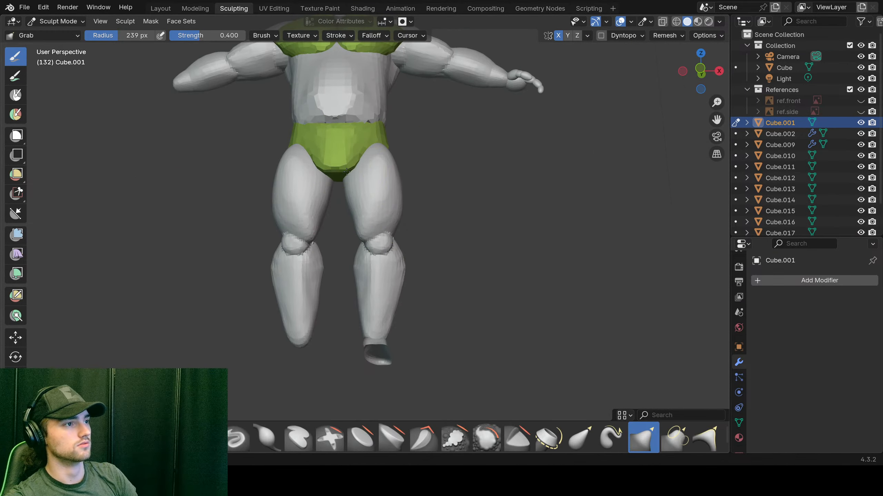
scroll(357, 168, "down", 3)
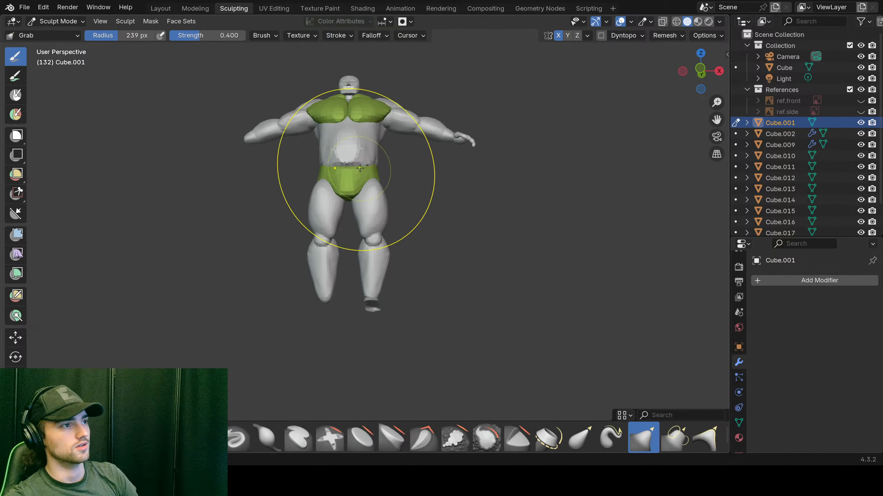
Step: Try a Grab stroke across the waist of the character's torso and undo the deformation
mouse_move(422, 179)
middle_mouse_down()
mouse_move(274, 237)
mouse_move(175, 224)
middle_mouse_up()
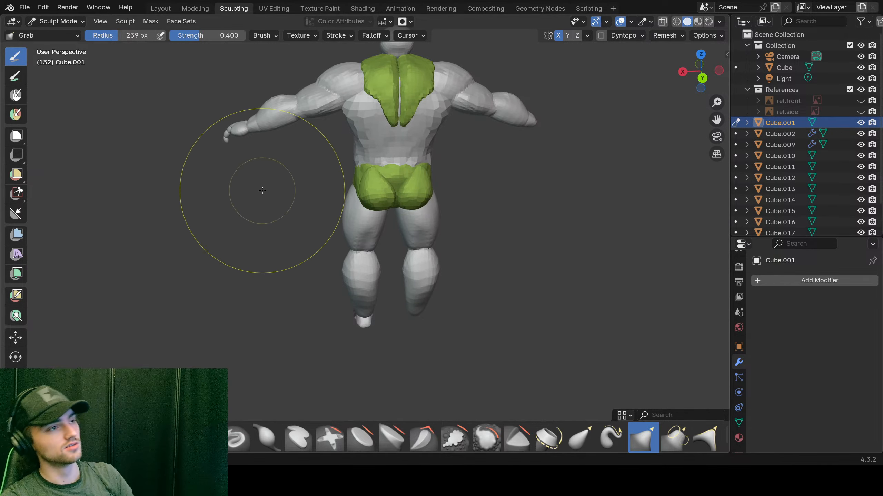
middle_click_drag(247, 188, 423, 144)
scroll(423, 143, "up", 1)
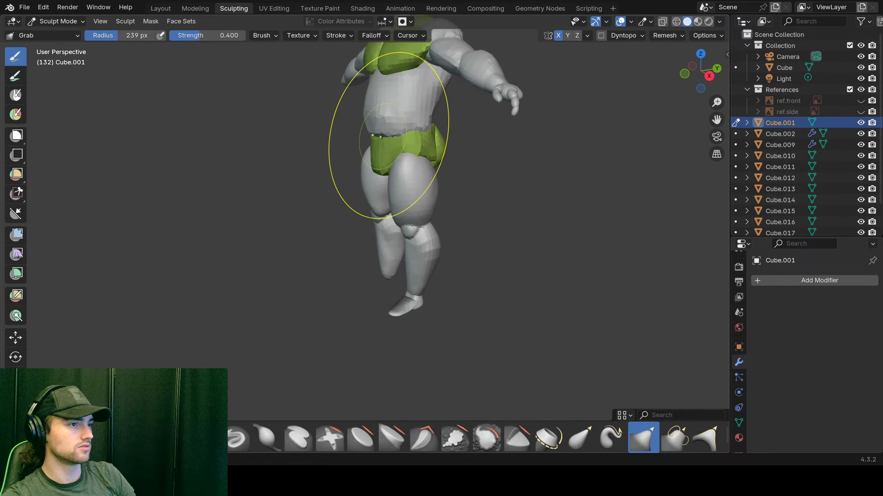
scroll(430, 132, "up", 1)
mouse_move(434, 116)
left_mouse_down()
mouse_move(390, 75)
mouse_move(231, 19)
left_mouse_up()
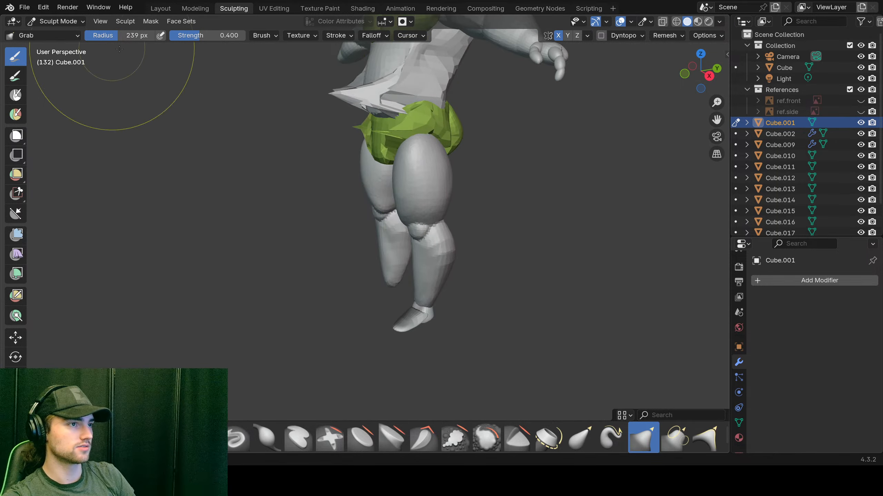
key("ctrl+z")
Step: Switch the torso Cube.001 to Object Mode and view the character's upper body from the front
key("ctrl+Tab")
left_click(324, 187)
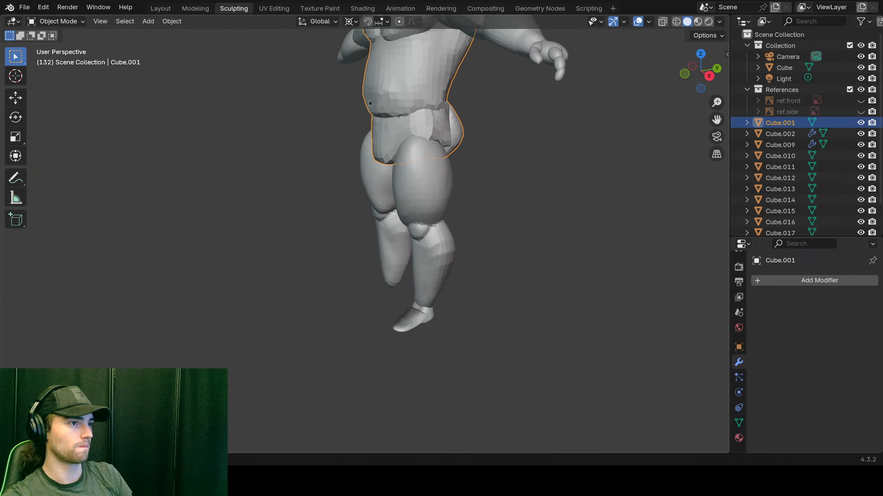
middle_click_drag(436, 109, 429, 133)
scroll(396, 124, "down", 5)
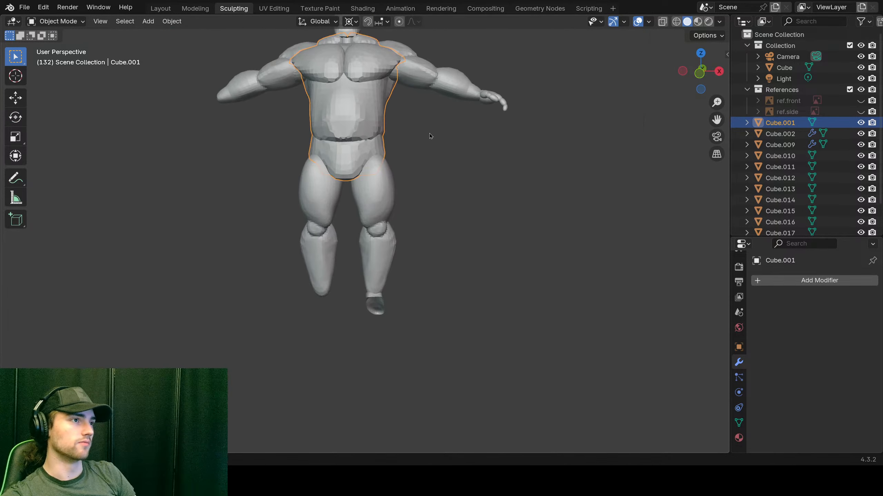
scroll(434, 232, "up", 3)
scroll(434, 232, "up", 3)
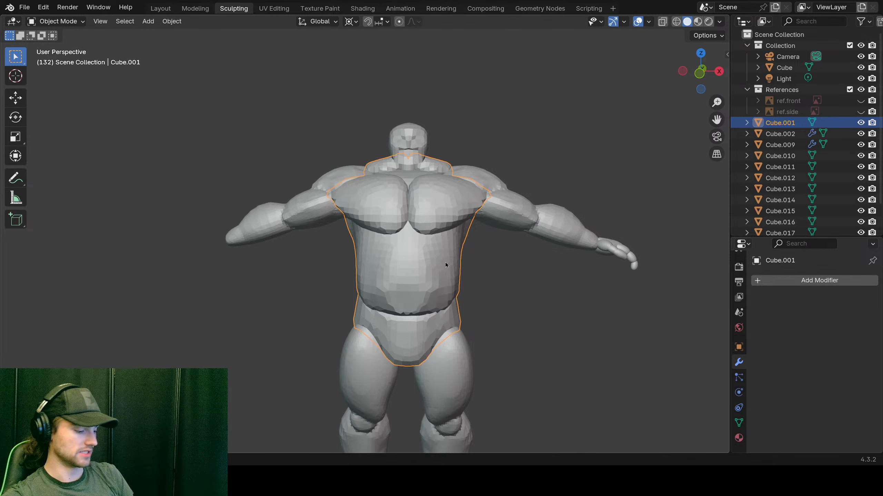
Step: Check the character with X-ray on and off, and change the viewport shading to wireframe
key("alt+z")
left_click(662, 21)
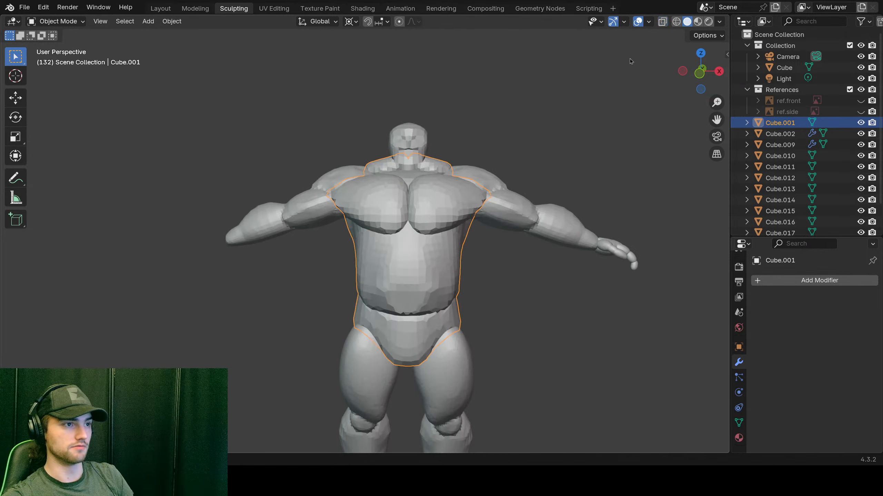
left_click(663, 22)
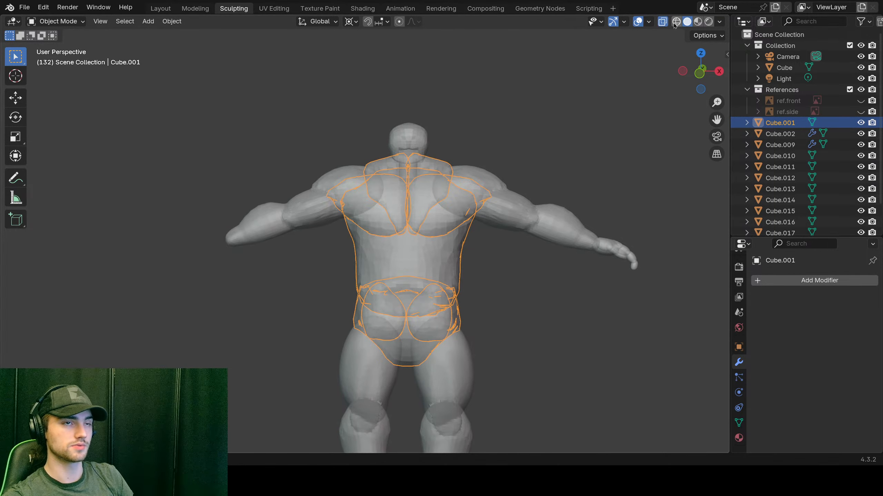
key("alt+z")
left_click(675, 21)
scroll(488, 243, "up", 4)
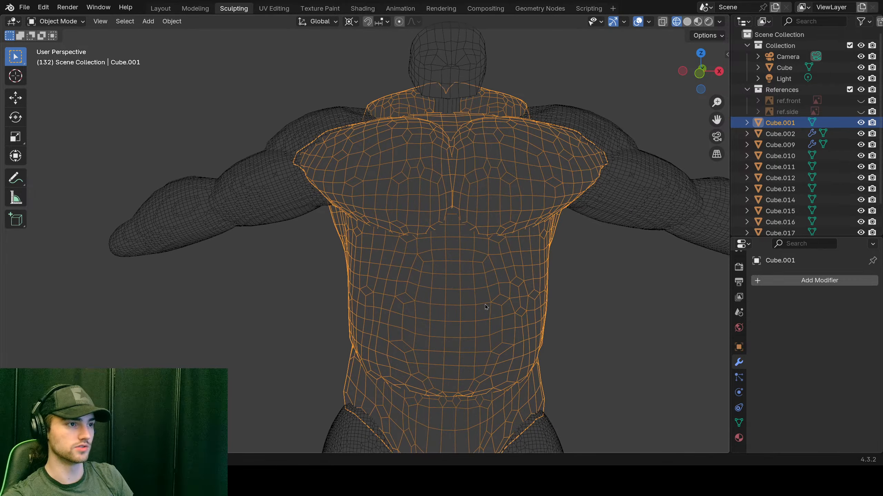
Step: Examine the wireframe density of the torso mesh from the front, back and side
scroll(486, 306, "down", 3)
middle_click_drag(486, 306, 285, 294)
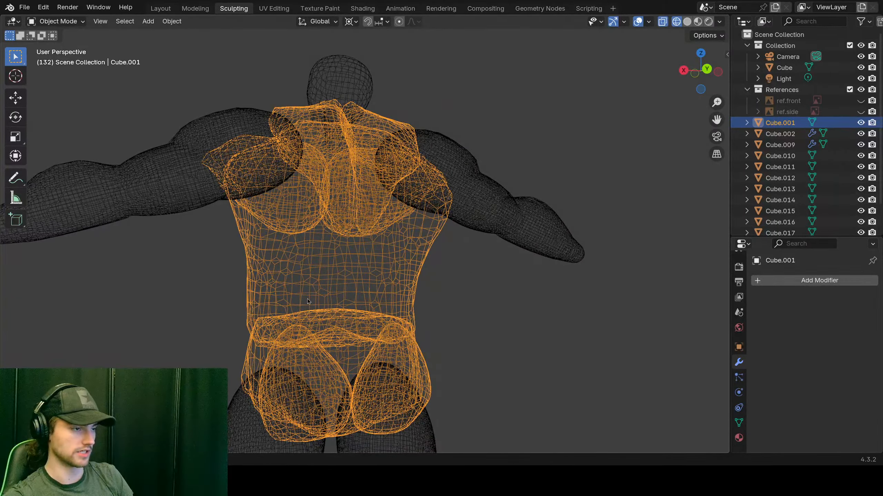
scroll(373, 289, "up", 4)
scroll(373, 289, "down", 2)
middle_click_drag(336, 280, 487, 205)
scroll(420, 261, "down", 2)
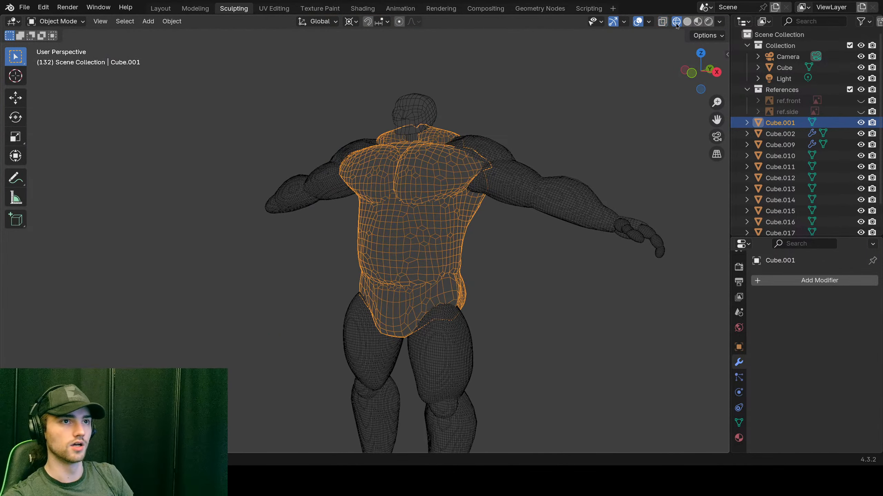
Step: Return the viewport to solid shading and switch the torso Cube.001 to Sculpt Mode
left_click(689, 22)
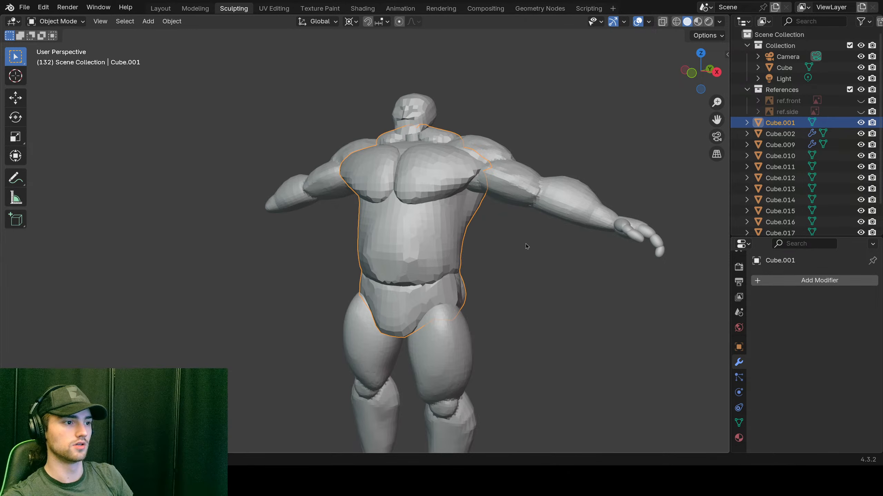
mouse_move(525, 243)
middle_mouse_down()
mouse_move(444, 235)
mouse_move(304, 244)
mouse_move(443, 258)
mouse_move(378, 251)
middle_mouse_up()
key("ctrl+Tab")
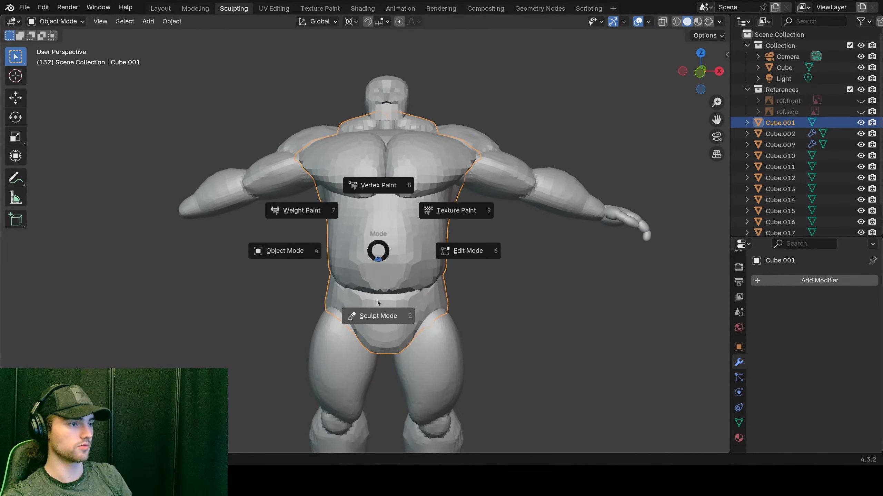
left_click(379, 308)
Step: Set the torso's remesh voxel size to about 0.0312 m and try transferring Sculpt Mode to another body part
key("r")
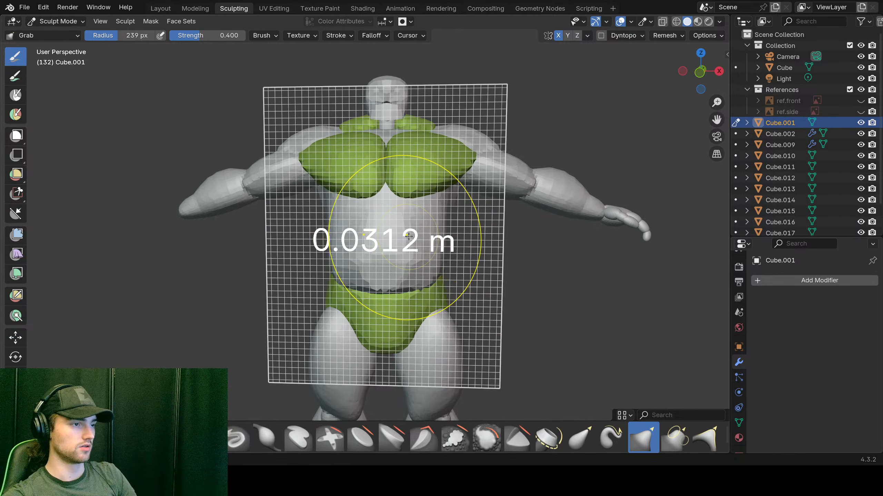
left_click(405, 238)
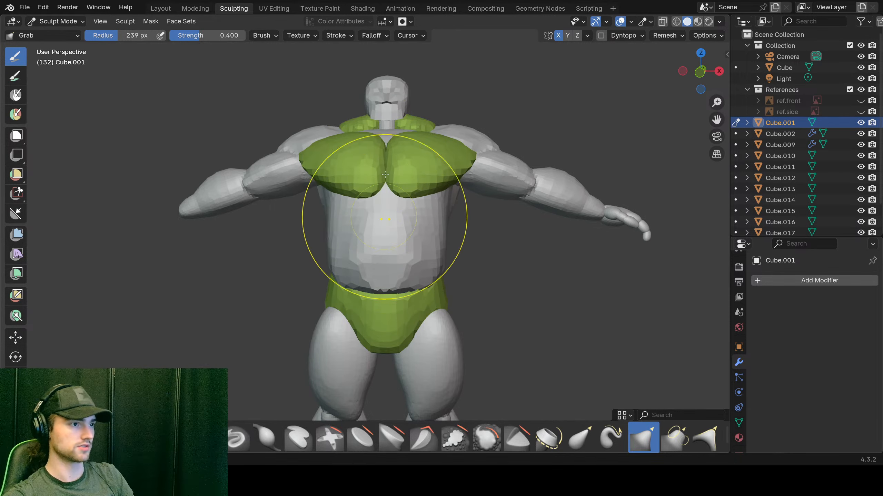
key("alt+q")
key("alt+q")
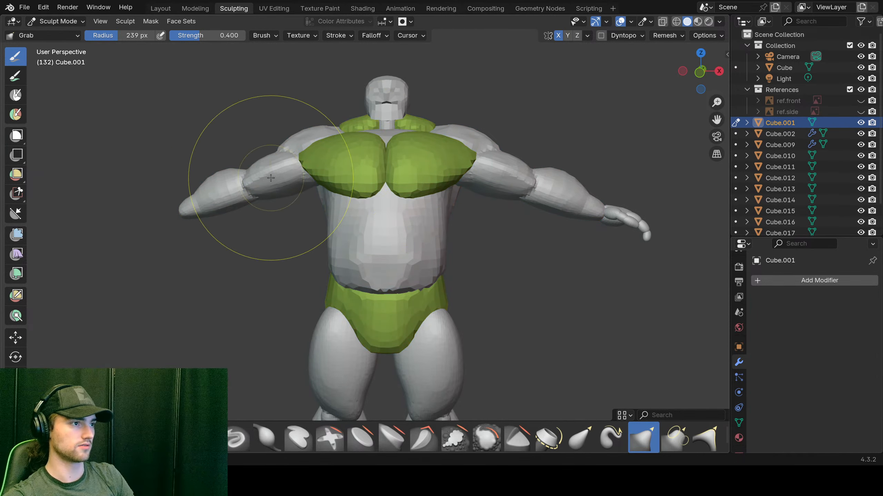
key("alt+q")
key("alt+q")
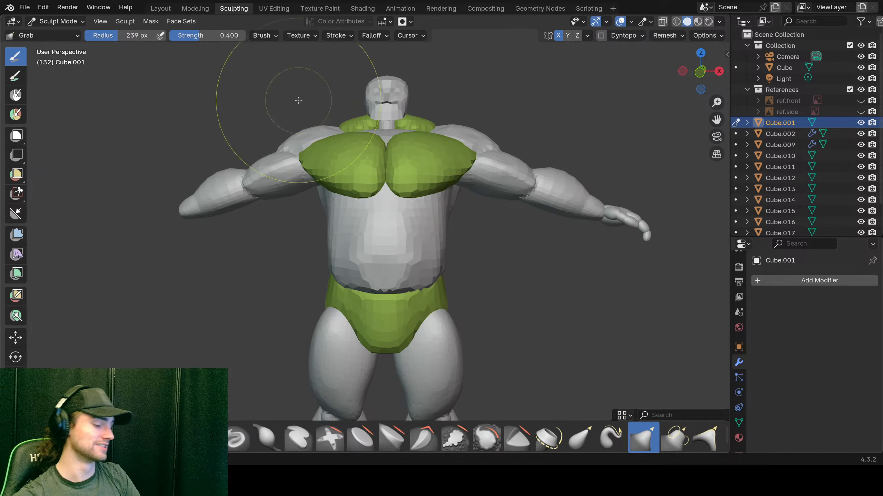
Step: Examine the torso's chest, belly, flank and hips in Sculpt Mode from several angles and distances
scroll(413, 177, "down", 2)
scroll(417, 181, "up", 4)
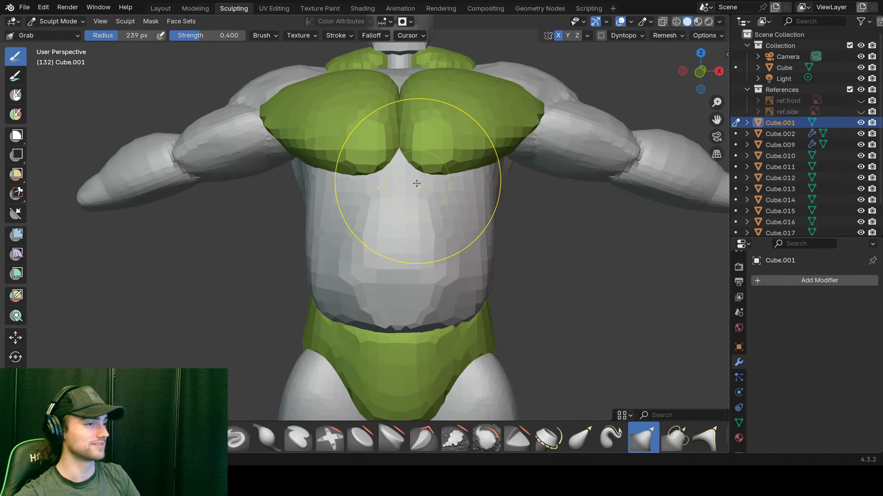
scroll(417, 184, "down", 2)
mouse_move(407, 179)
middle_mouse_down()
mouse_move(60, 205)
mouse_move(435, 192)
mouse_move(400, 178)
mouse_move(442, 158)
middle_mouse_up()
middle_click_drag(416, 187, 333, 175)
scroll(369, 166, "down", 2)
scroll(372, 186, "up", 3)
scroll(371, 187, "down", 3)
scroll(483, 266, "up", 3)
mouse_move(482, 266)
middle_mouse_down()
mouse_move(380, 288)
mouse_move(369, 278)
middle_mouse_up()
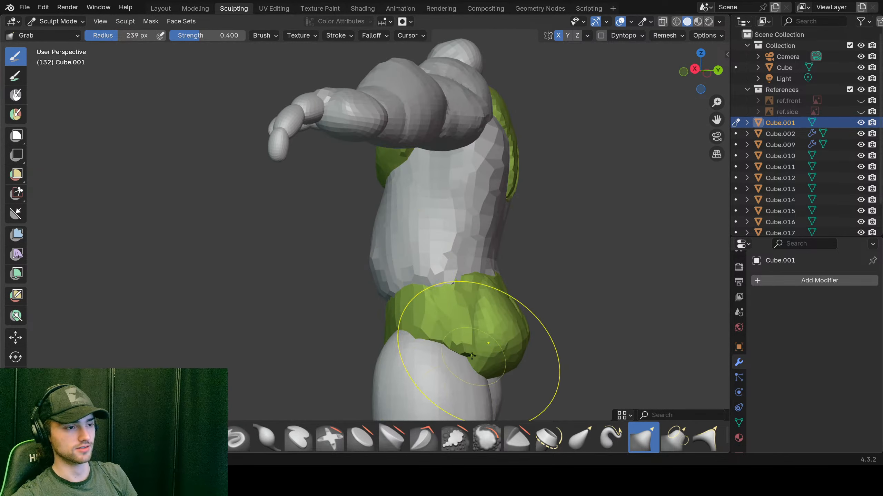
scroll(481, 351, "down", 2)
middle_click_drag(356, 229, 460, 236)
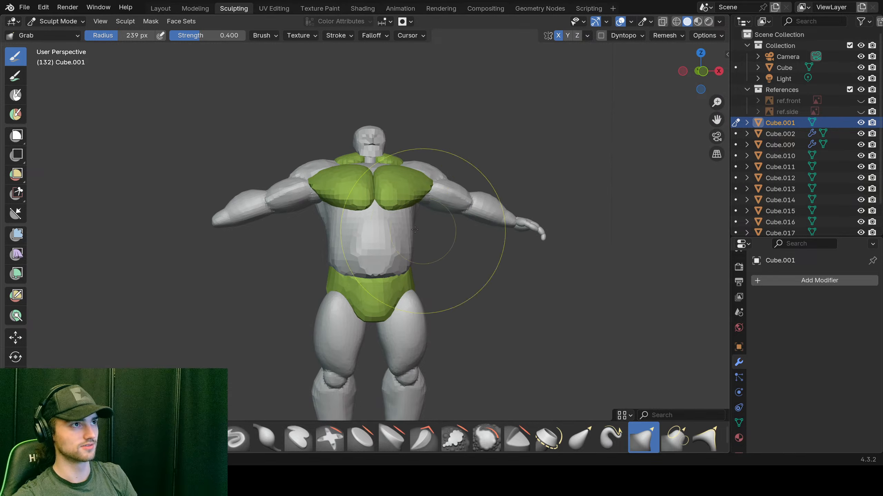
Step: Try a voxel remesh of the torso at about 0.0214 m, inspect the chest and flank, and undo the remesh
scroll(417, 275, "up", 4)
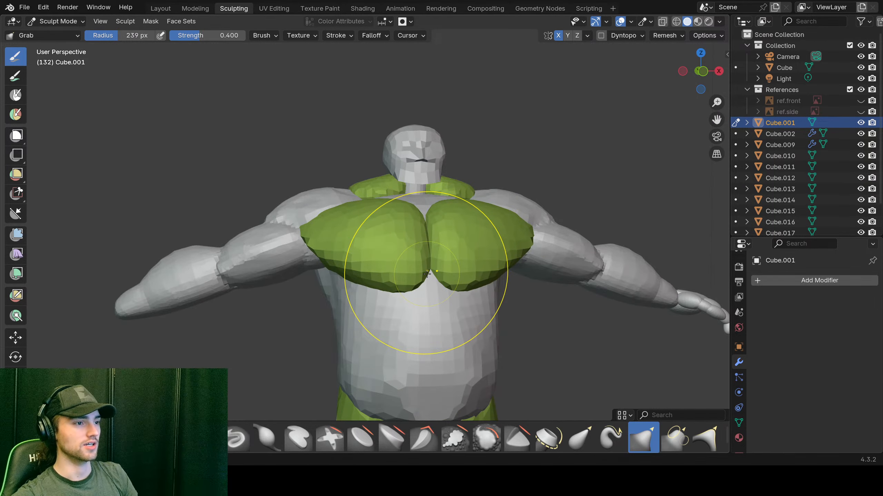
middle_click_drag(427, 275, 430, 273)
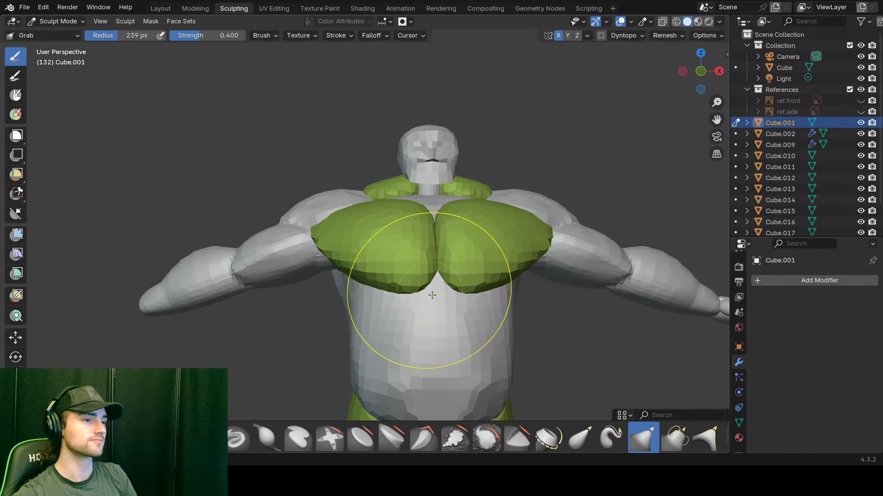
key("r")
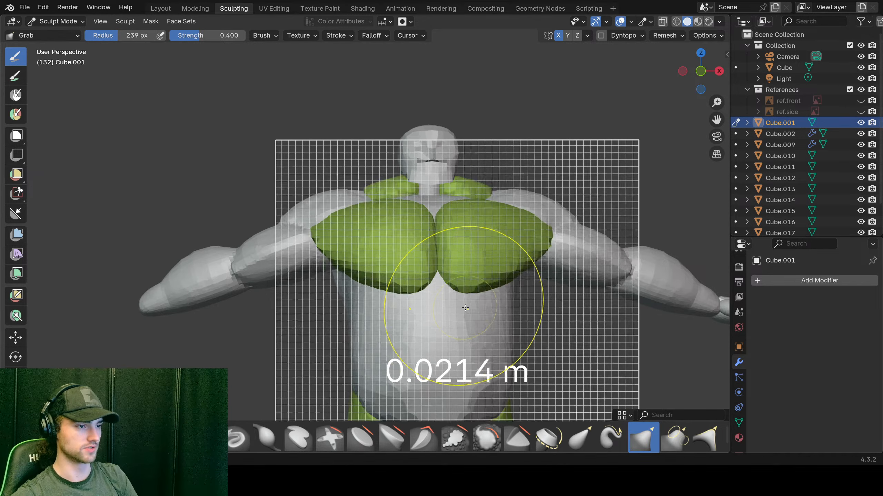
left_click(469, 307)
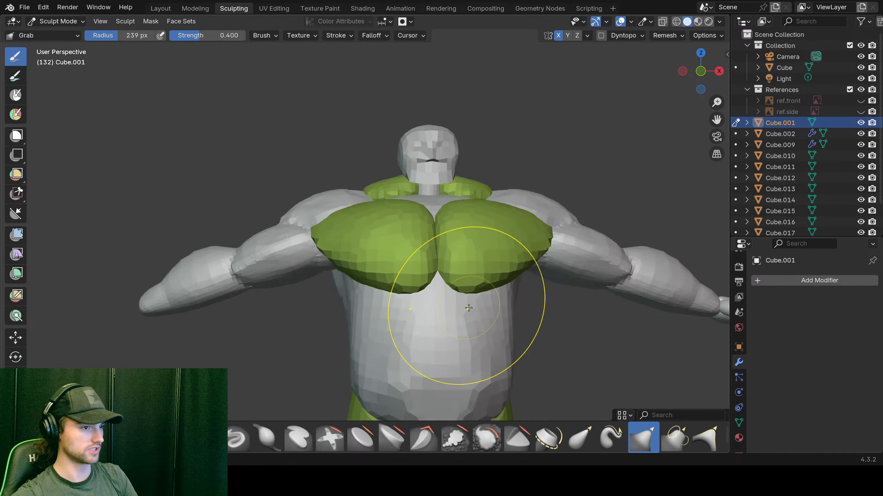
middle_click_drag(472, 312, 486, 334)
scroll(557, 341, "down", 3)
scroll(469, 334, "up", 3)
scroll(451, 320, "up", 6)
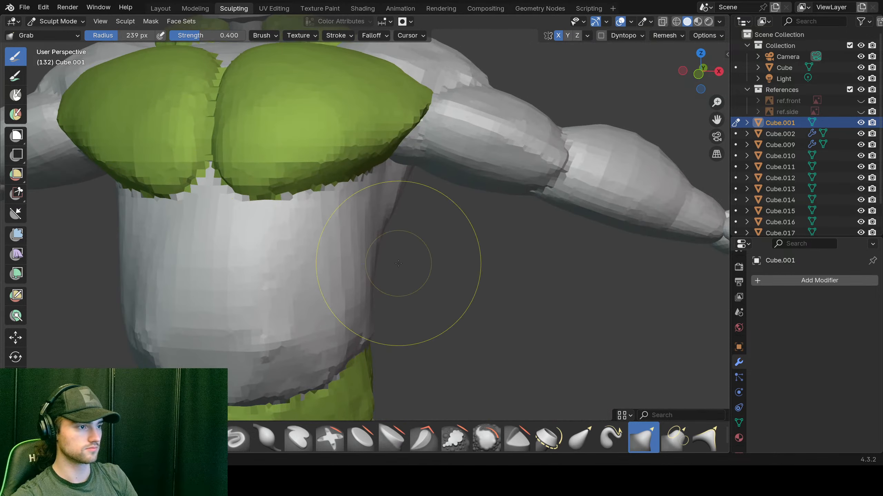
middle_click_drag(398, 264, 503, 317)
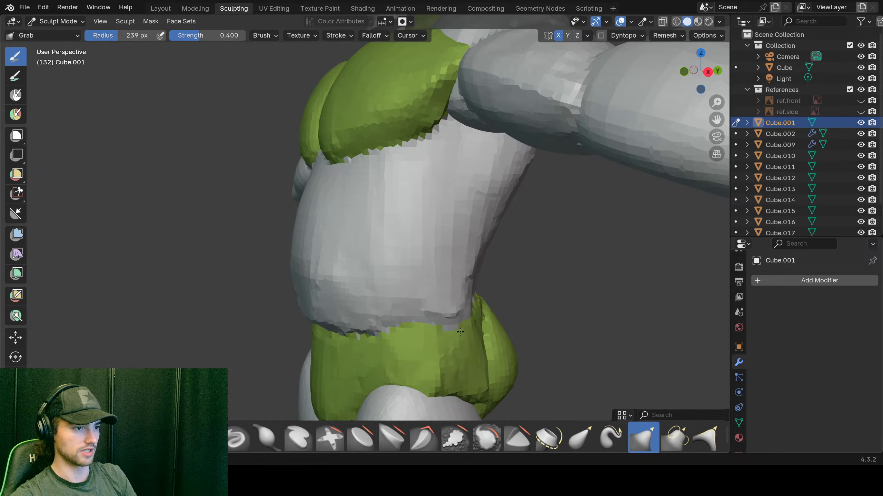
key("ctrl+z")
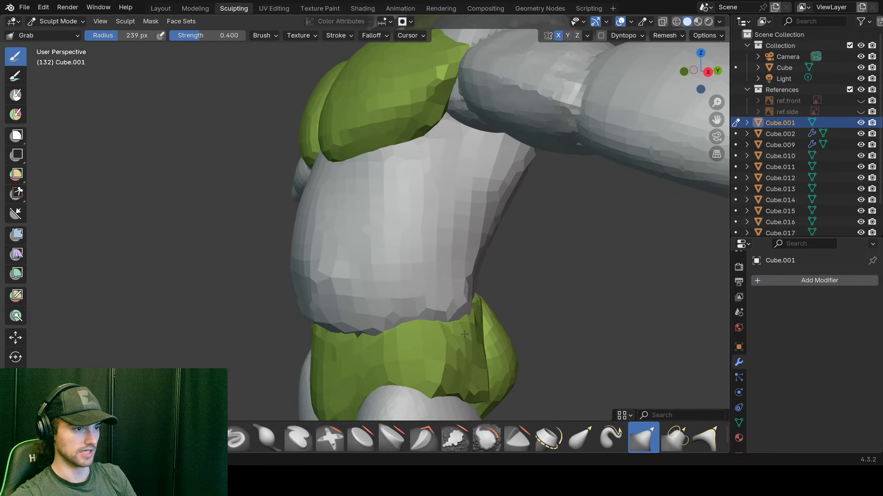
Step: Readjust the torso's remesh voxel size against the preview grid in a three-quarter front view
scroll(413, 272, "down", 4)
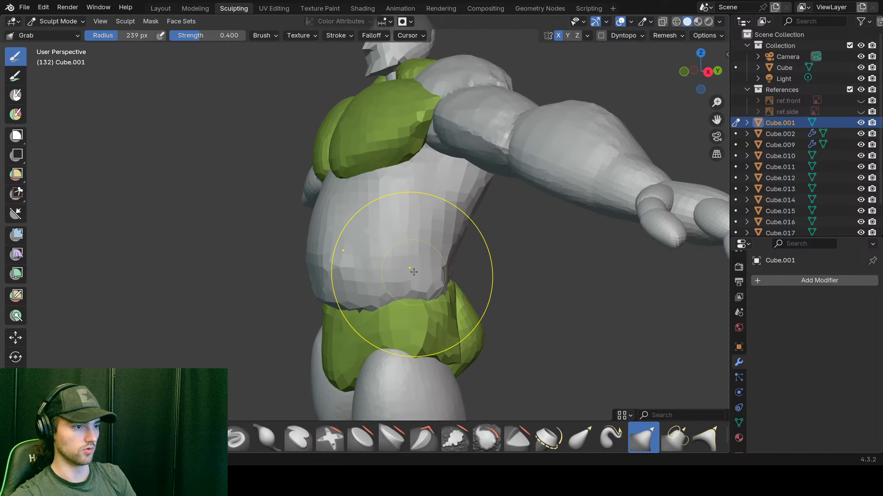
middle_click_drag(413, 272, 410, 251)
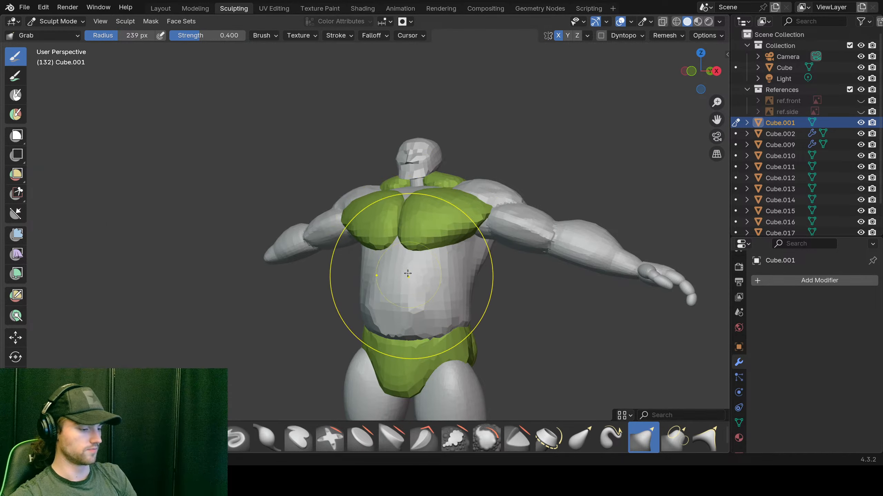
key("r")
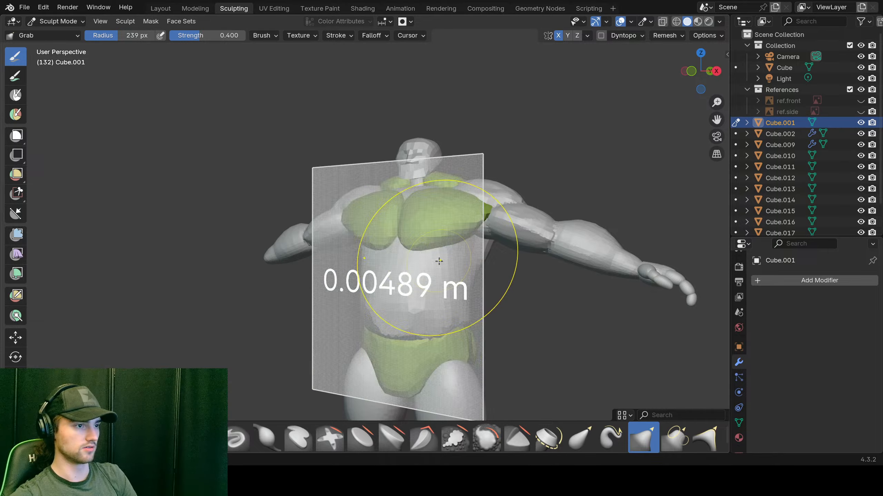
left_click(415, 261)
middle_click_drag(415, 262, 423, 275)
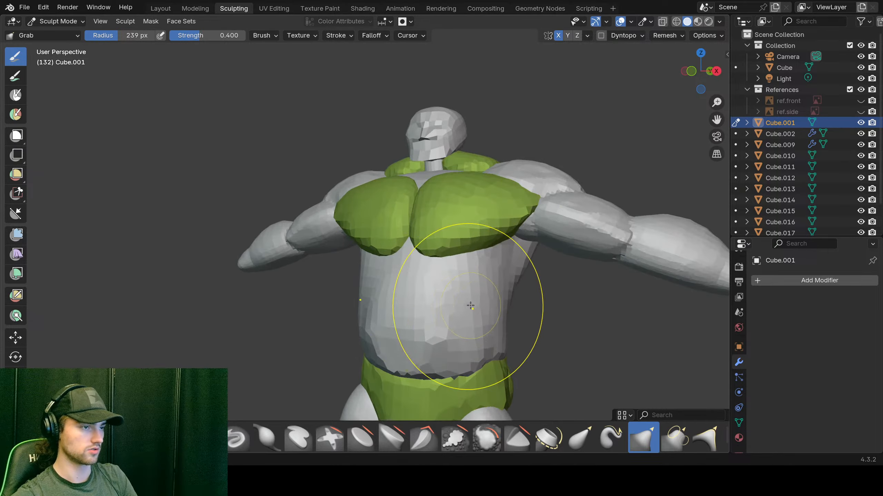
Step: Set the torso's voxel size to about 0.0179 m and remesh it
scroll(426, 289, "up", 6)
key("r")
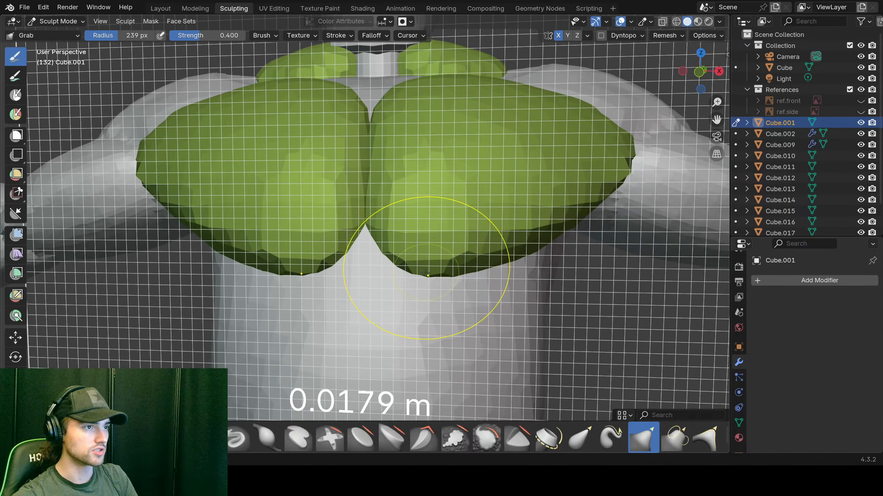
left_click(427, 280)
scroll(427, 283, "down", 6)
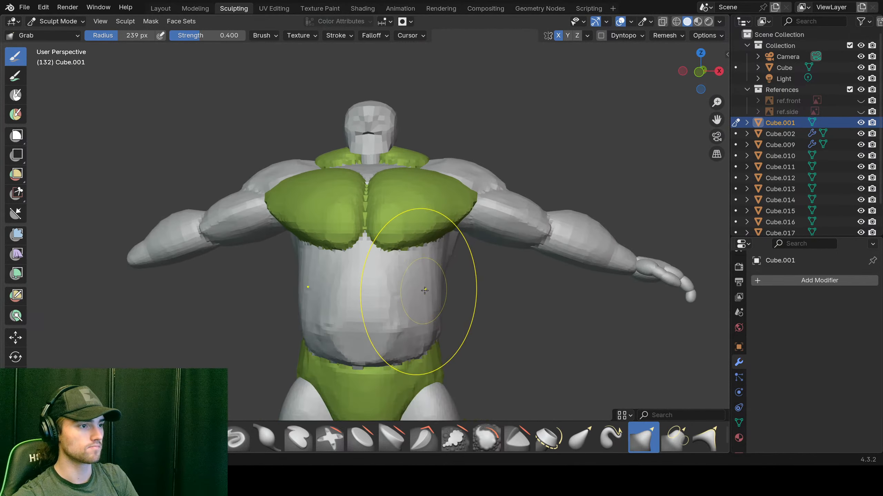
Step: Inspect the remeshed torso from behind and set the Grab brush radius to 126 px over the side of the back
scroll(425, 291, "down", 3)
middle_click_drag(425, 291, 368, 211)
scroll(171, 281, "up", 3)
scroll(171, 281, "down", 3)
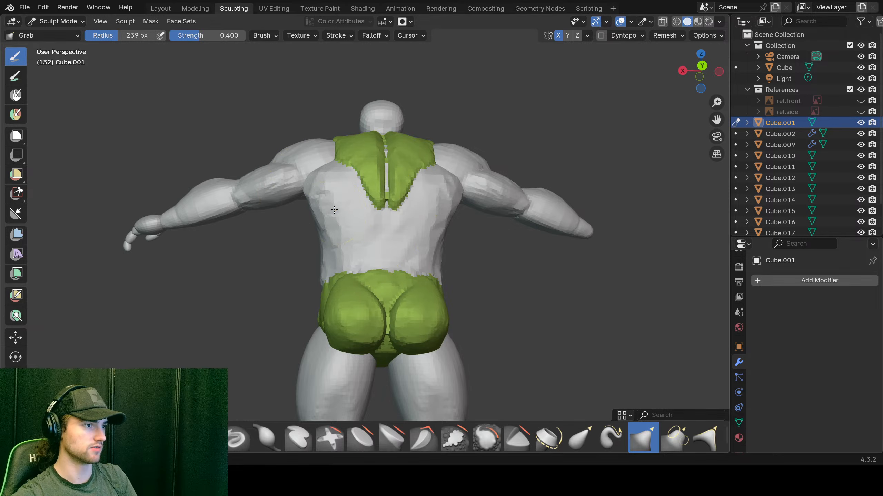
scroll(343, 221, "up", 3)
key("f")
left_click(303, 231)
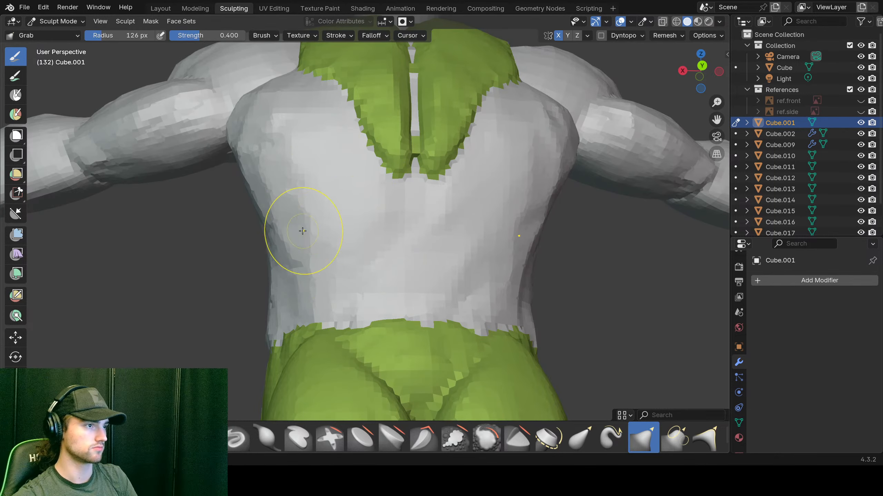
Step: Examine the remeshed torso against the whole figure from the back and in a three-quarter front view
scroll(300, 267, "down", 4)
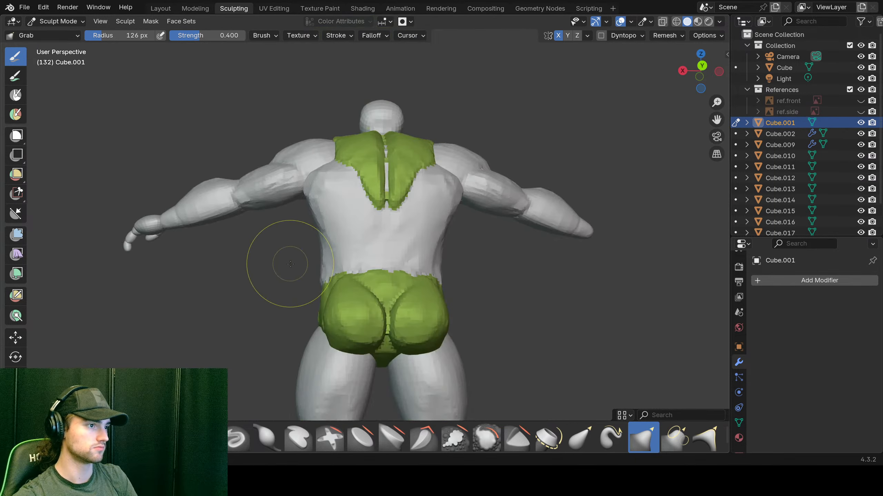
middle_click_drag(290, 256, 355, 233)
scroll(509, 315, "up", 2)
scroll(415, 346, "up", 2)
scroll(438, 355, "down", 3)
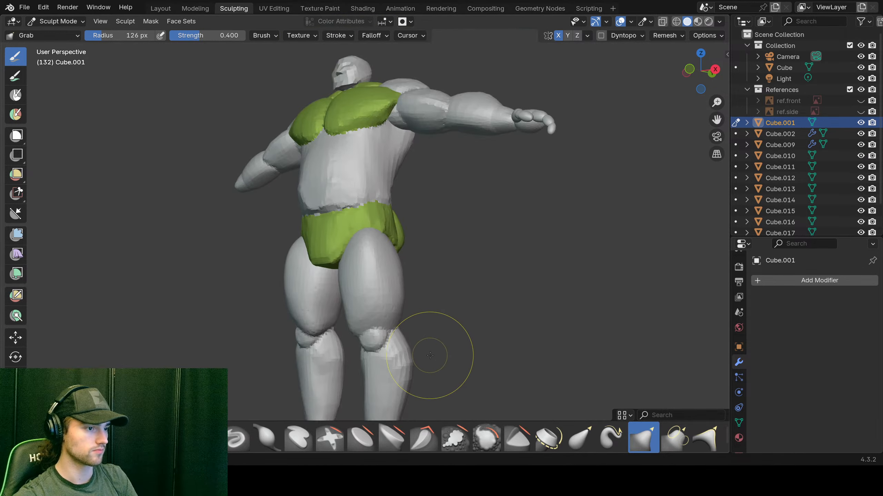
scroll(449, 365, "up", 3)
middle_click_drag(449, 364, 471, 256, "shift")
Step: Switch sculpting to the legs, examine how the thighs and knees meet the pelvis, and return to sculpting the torso
key("alt+q")
scroll(347, 264, "down", 5)
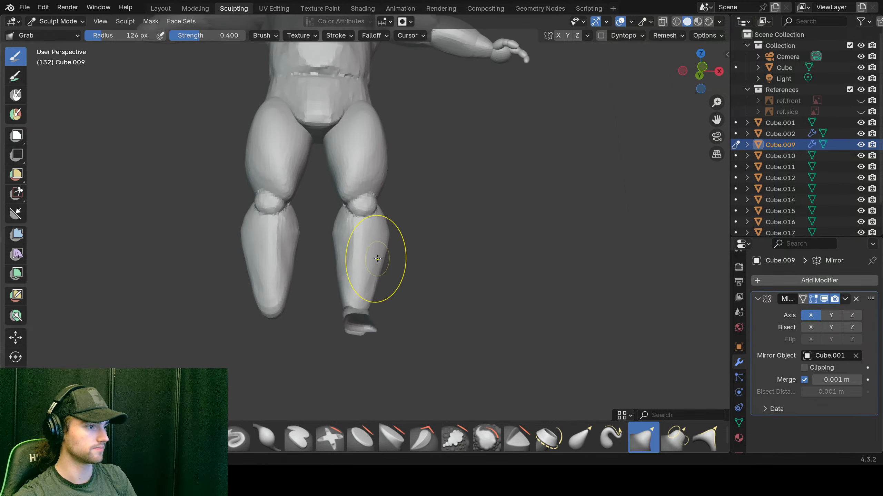
middle_click_drag(426, 128, 436, 181, "shift")
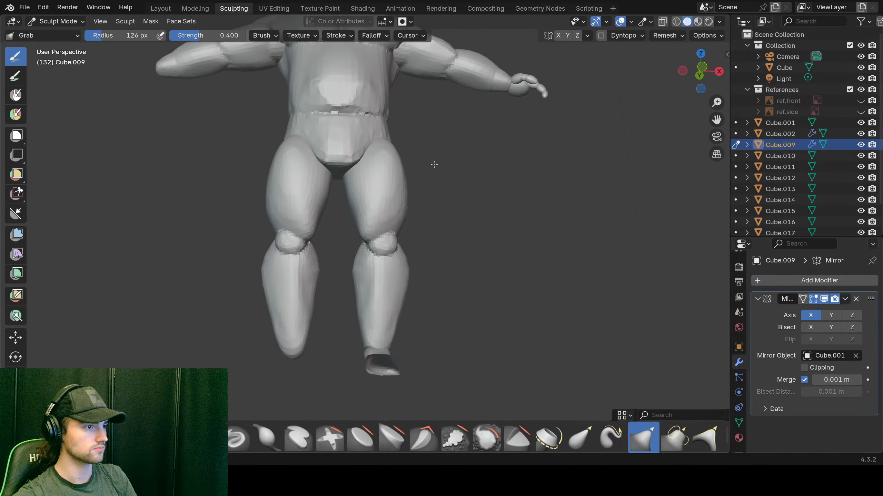
scroll(435, 181, "up", 3)
scroll(433, 178, "down", 5)
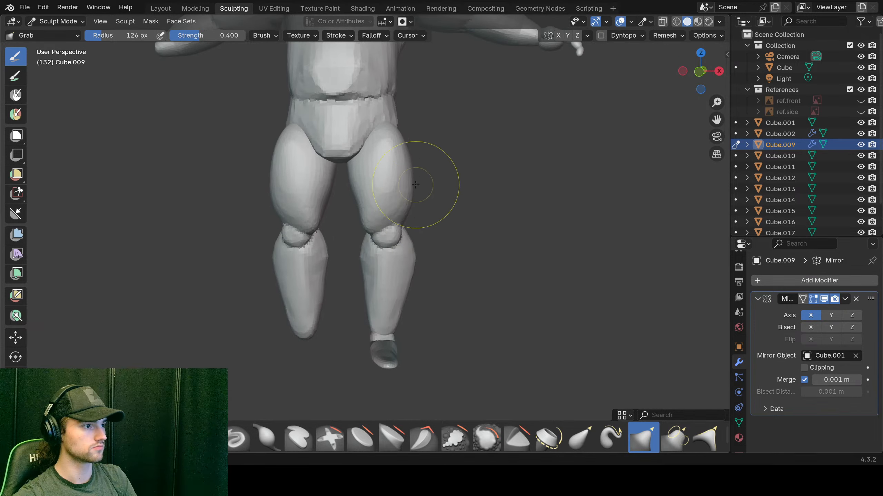
scroll(459, 266, "up", 6)
middle_click_drag(458, 252, 541, 220)
scroll(487, 237, "down", 4)
scroll(542, 221, "up", 4)
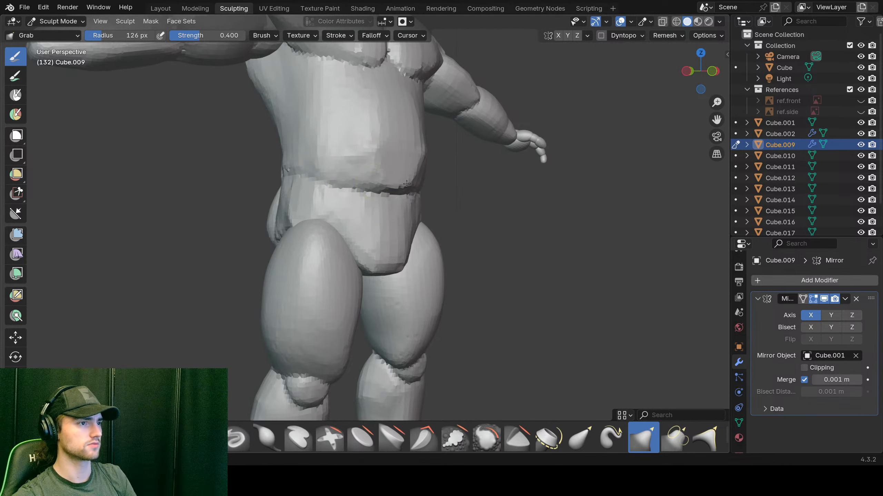
key("alt+q")
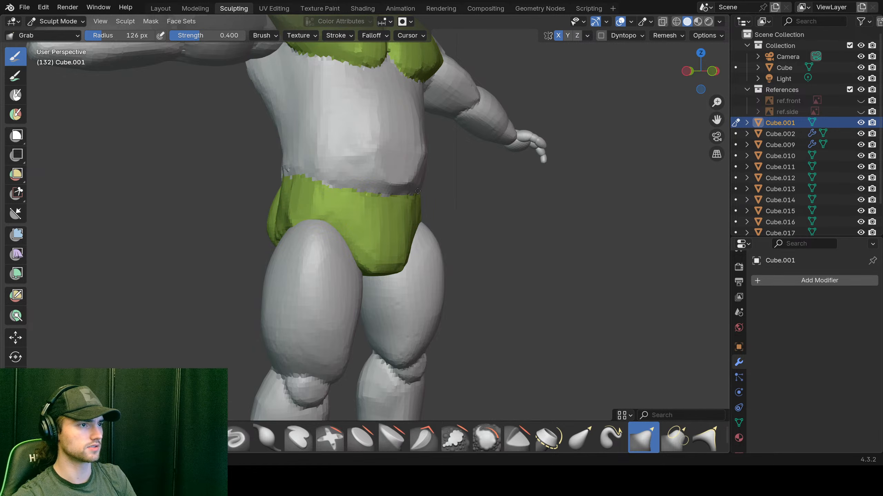
Step: Switch to the Elastic Grab brush and set its radius to 346 px over the lower belly
mouse_move(416, 191)
middle_mouse_down()
mouse_move(368, 194)
mouse_move(426, 199)
mouse_move(370, 172)
middle_mouse_up()
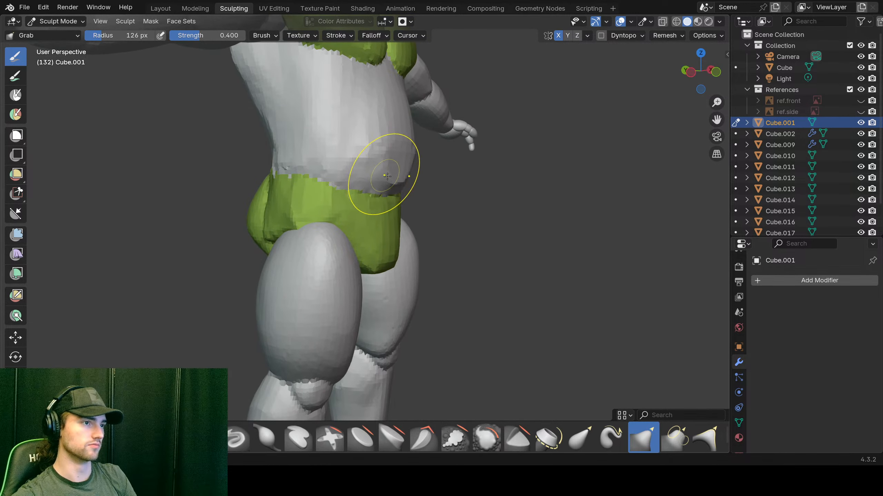
left_click(583, 439)
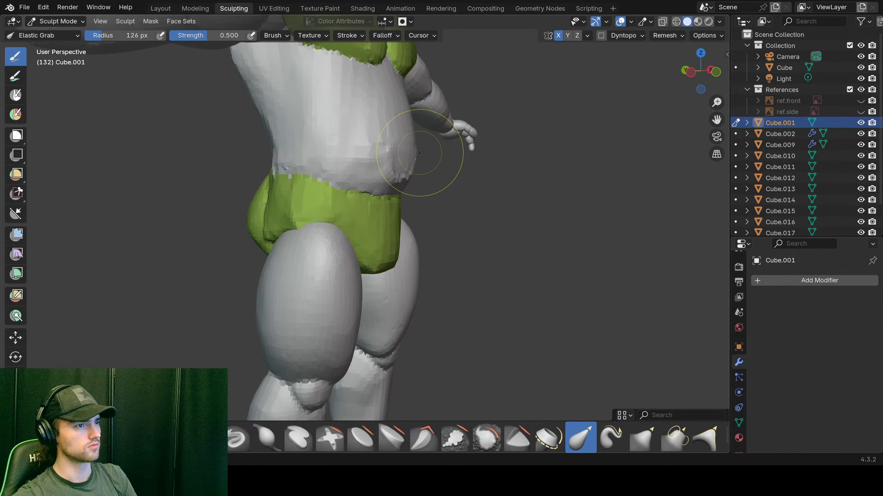
middle_click_drag(424, 194, 374, 177)
scroll(394, 149, "up", 2)
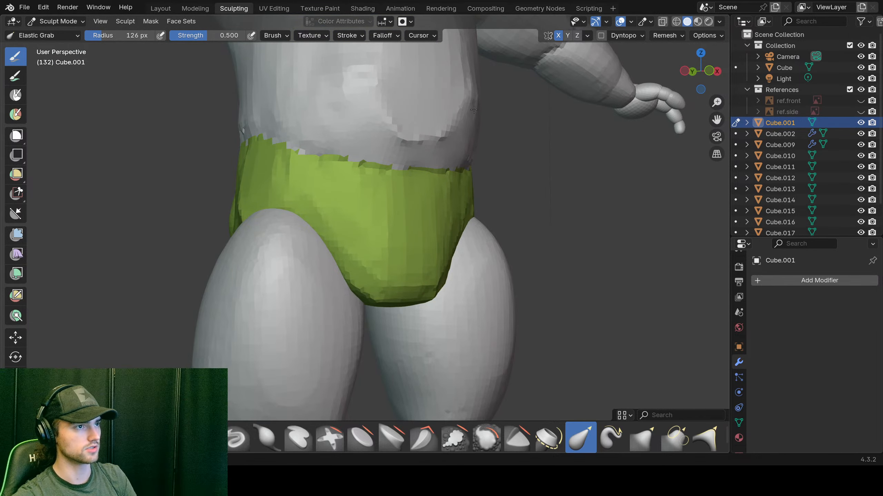
middle_click_drag(445, 141, 406, 161)
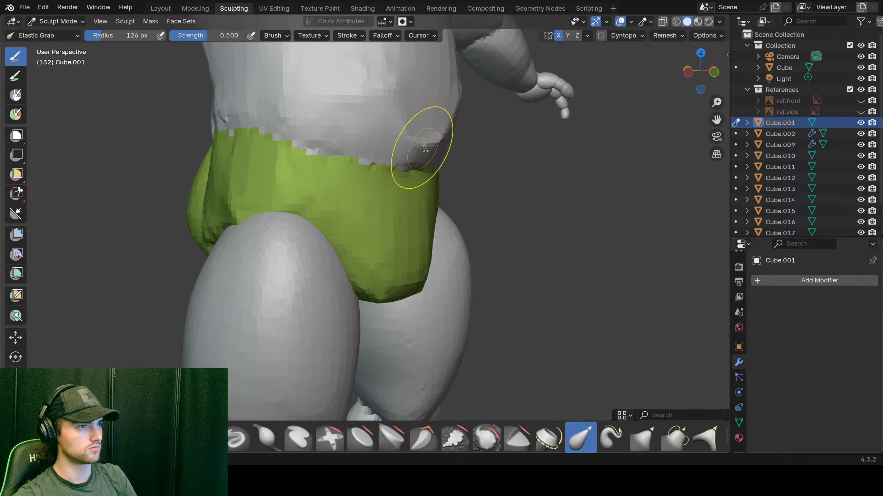
key("f")
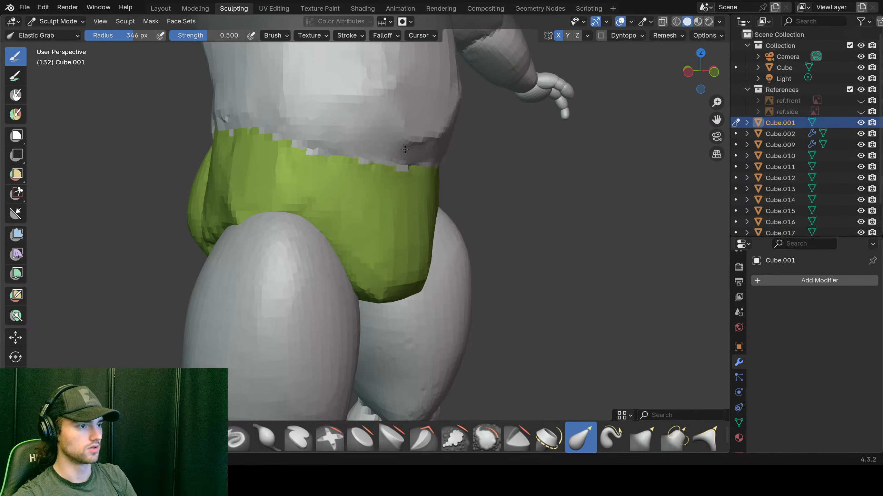
Step: Try pulling the lower belly outward with large Elastic Grab strokes and undo them
left_click_drag(477, 172, 464, 136)
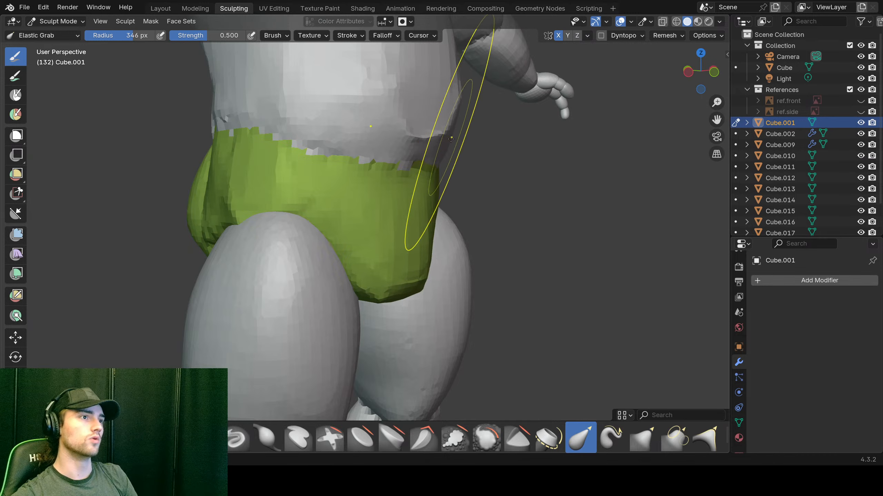
scroll(451, 139, "down", 5)
scroll(473, 195, "up", 4)
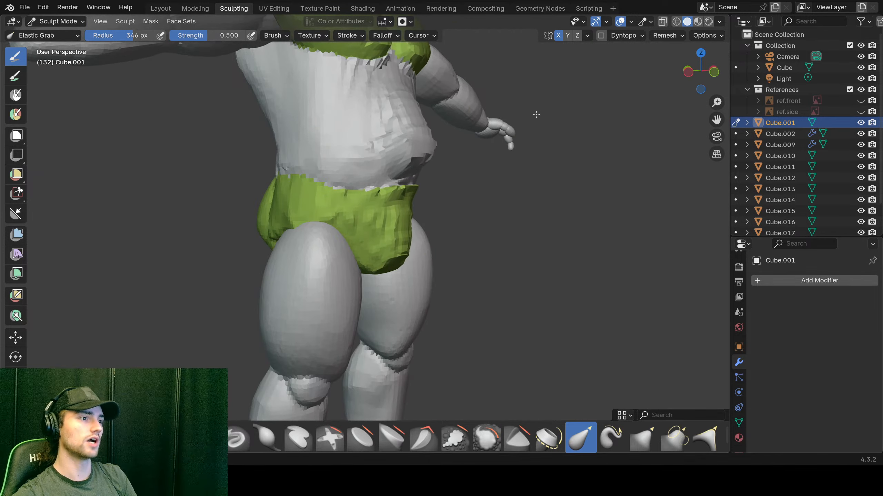
mouse_move(536, 115)
left_mouse_down()
mouse_move(497, 146)
mouse_move(733, 156)
mouse_move(528, 154)
mouse_move(881, 179)
mouse_move(434, 169)
mouse_move(611, 184)
left_mouse_up()
right_click(557, 211)
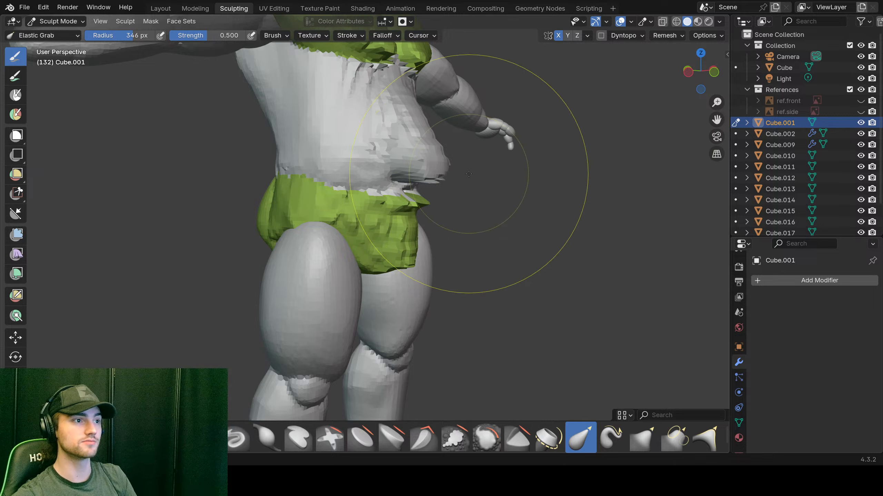
key("ctrl+z")
Step: Examine the belly, hips and waist from the front and both sides
scroll(476, 181, "down", 4)
middle_click_drag(406, 170, 381, 171)
scroll(381, 170, "up", 3)
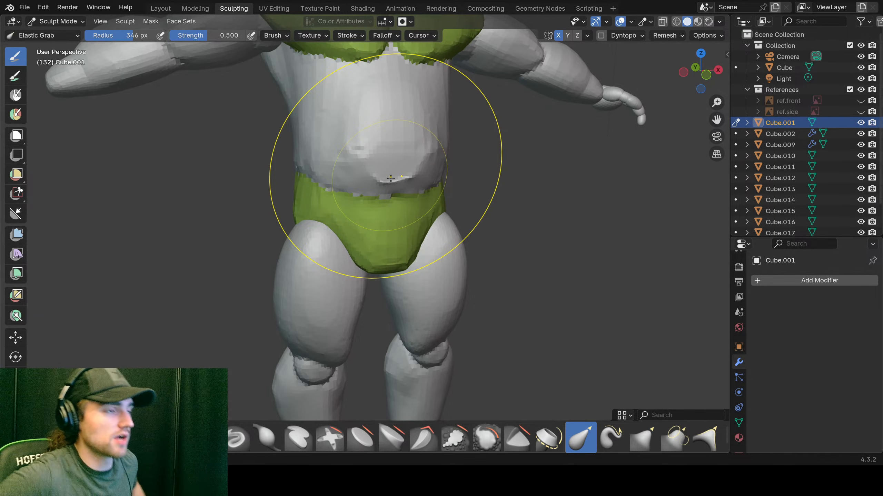
scroll(288, 224, "up", 3)
scroll(389, 167, "down", 5)
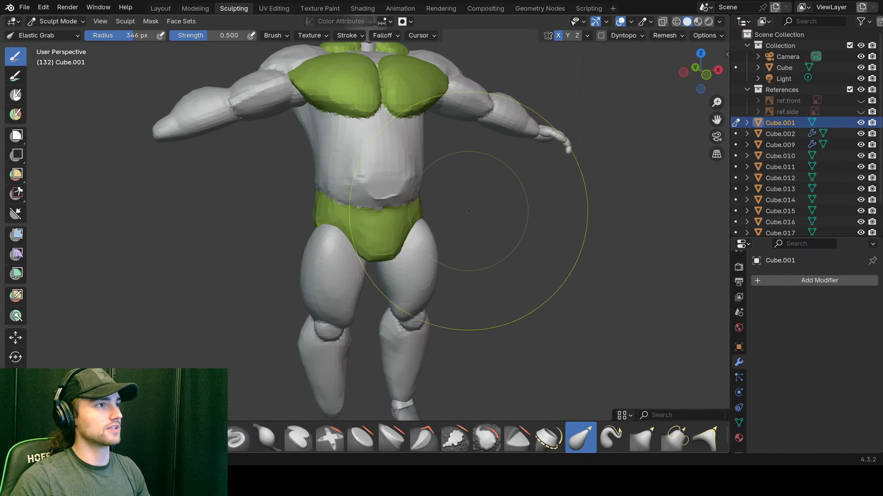
mouse_move(473, 194)
middle_mouse_down()
mouse_move(383, 209)
mouse_move(418, 200)
middle_mouse_up()
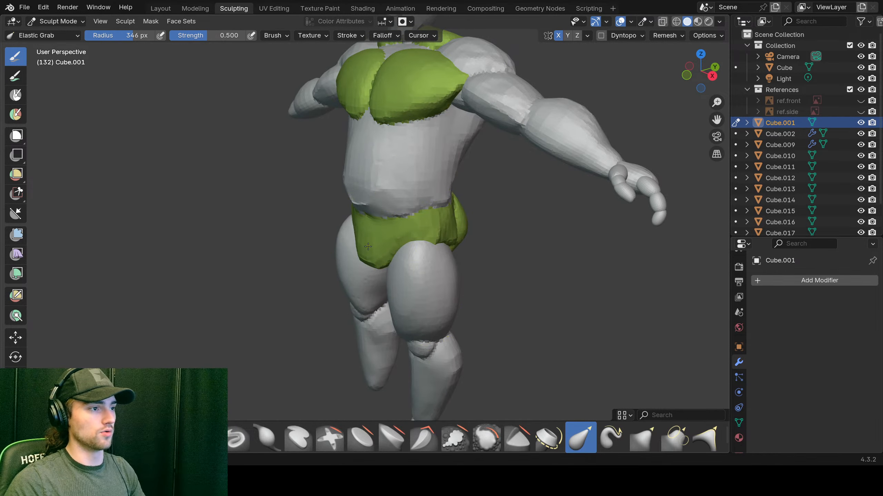
scroll(556, 230, "down", 3)
middle_click_drag(543, 239, 371, 212)
scroll(323, 210, "up", 3)
scroll(323, 209, "up", 3)
mouse_move(306, 216)
middle_mouse_down()
mouse_move(482, 211)
mouse_move(558, 228)
middle_mouse_up()
scroll(445, 217, "down", 3)
mouse_move(445, 217)
middle_mouse_down()
mouse_move(528, 172)
mouse_move(533, 197)
middle_mouse_up()
Step: Try dragging the pelvis with the Elastic Grab brush and undo the stroke
key("ctrl+z")
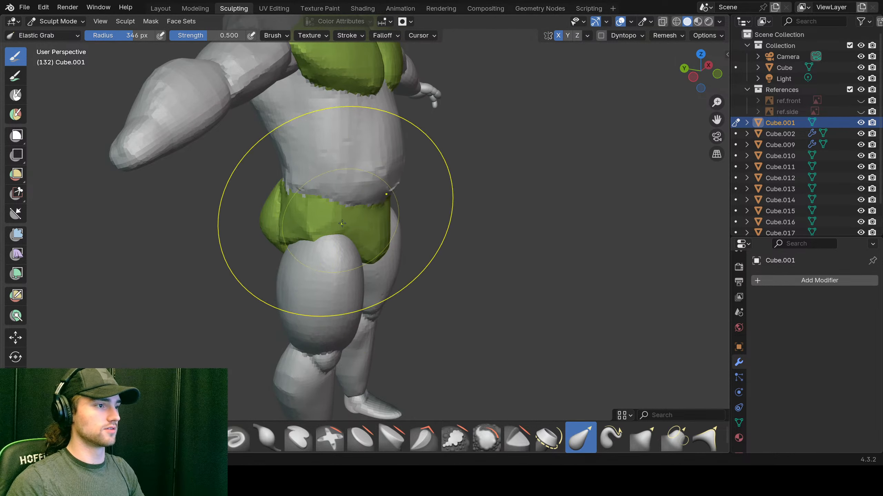
mouse_move(335, 211)
left_mouse_down()
mouse_move(208, 257)
mouse_move(141, 233)
left_mouse_up()
mouse_move(141, 233)
middle_mouse_down()
mouse_move(353, 212)
mouse_move(384, 198)
middle_mouse_up()
key("ctrl+z")
Step: Reduce the Elastic Grab brush radius to 81 px in a front view of the hips
scroll(372, 209, "up", 5)
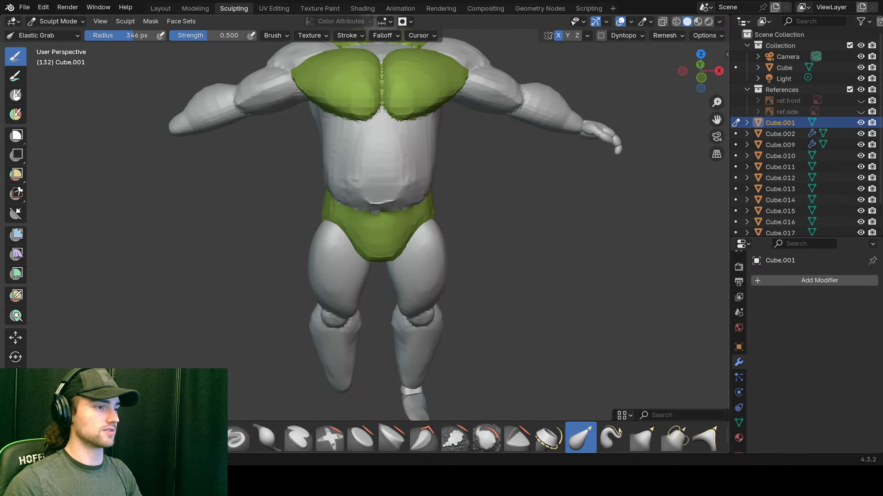
scroll(372, 210, "up", 1)
key("f")
left_click(351, 246)
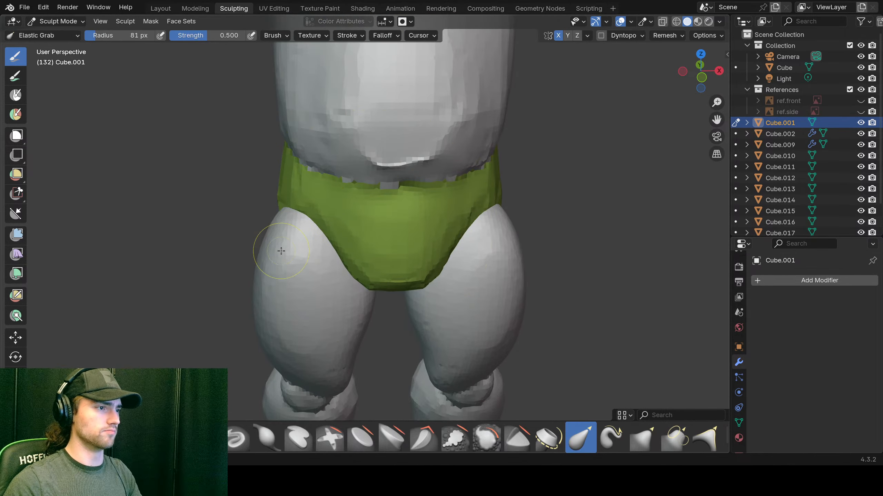
scroll(380, 221, "down", 5)
scroll(410, 227, "up", 4)
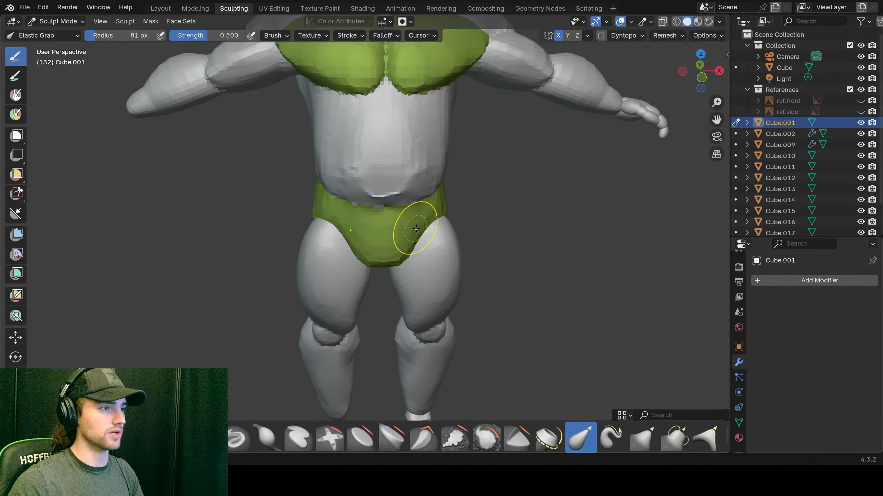
Step: Switch to Object Mode and rename the torso object as Torso
key("ctrl+Tab")
left_click(258, 219)
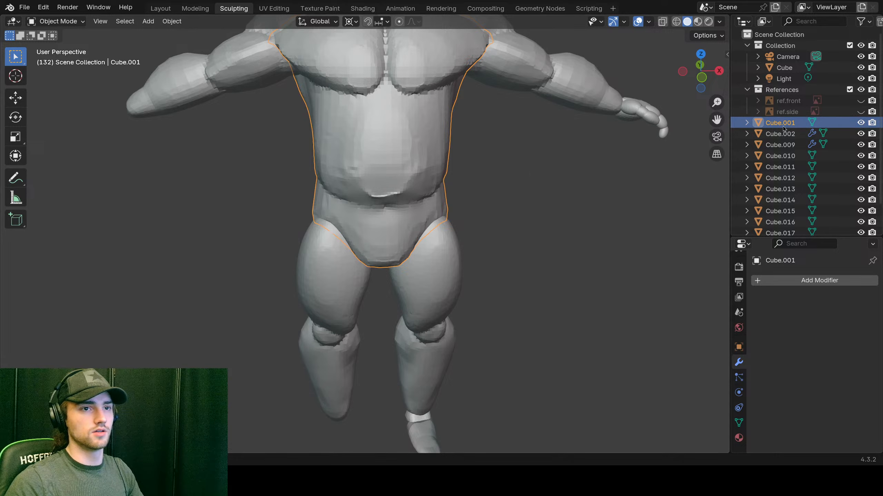
double_click(782, 124)
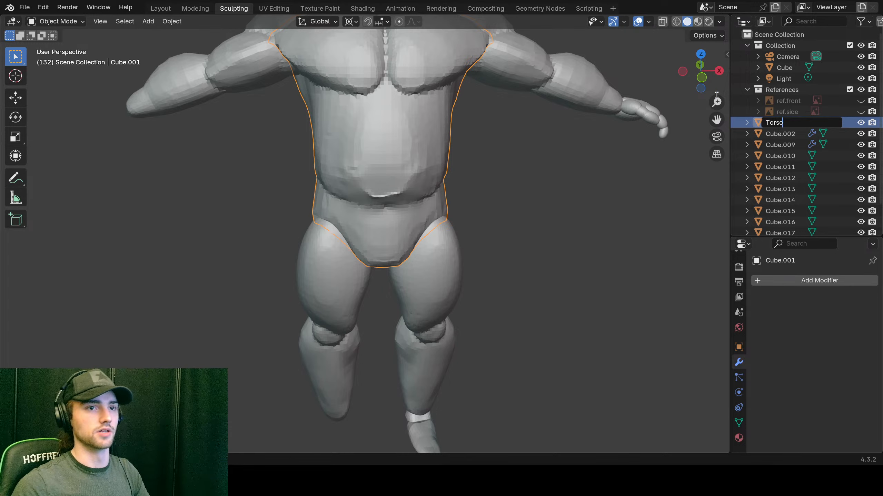
key("Return")
Step: Select the mirrored arms object and rename it as Arms
left_click(783, 127)
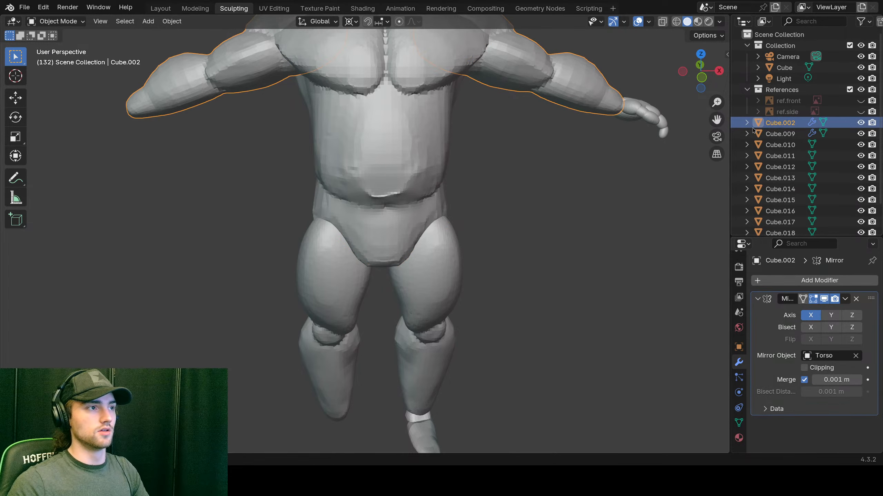
left_click(447, 144)
left_click(773, 123, "ctrl")
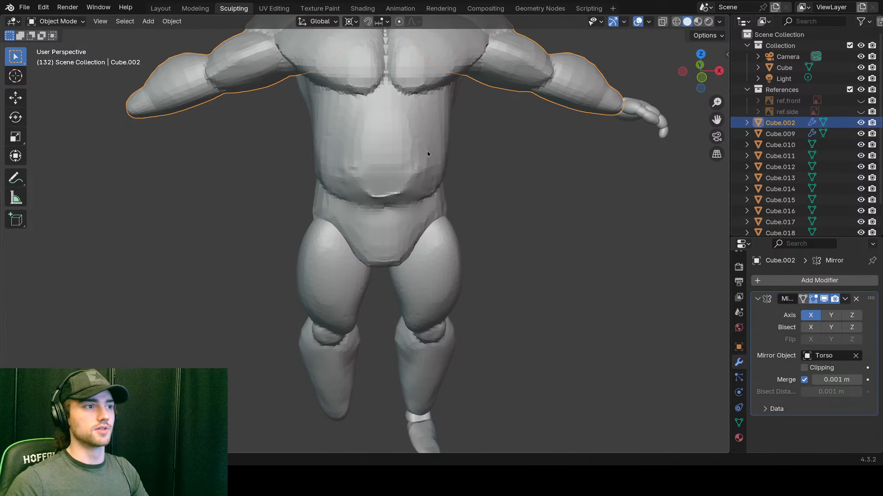
left_click(399, 155)
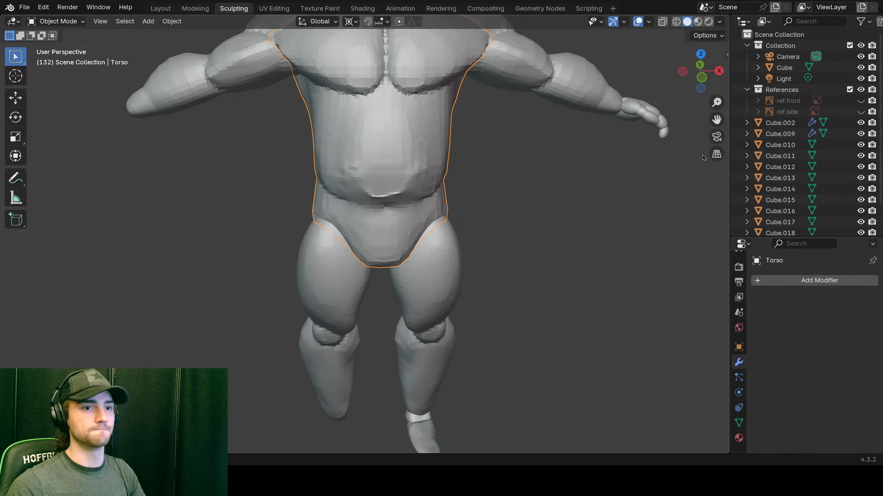
scroll(643, 148, "down", 1)
scroll(828, 139, "down", 3)
scroll(789, 229, "up", 3)
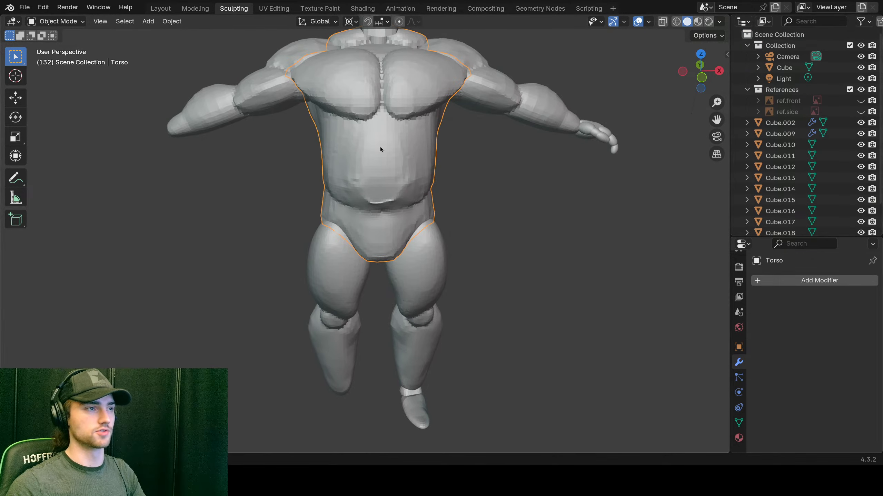
left_click(780, 122)
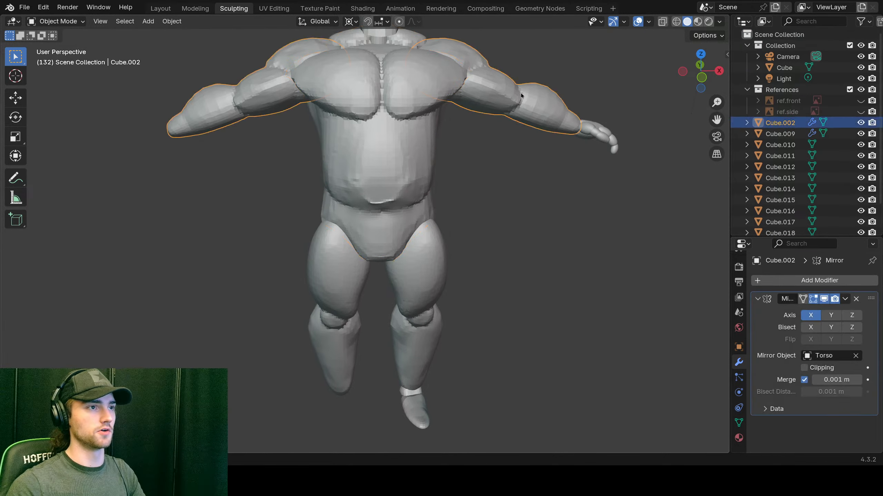
double_click(782, 122)
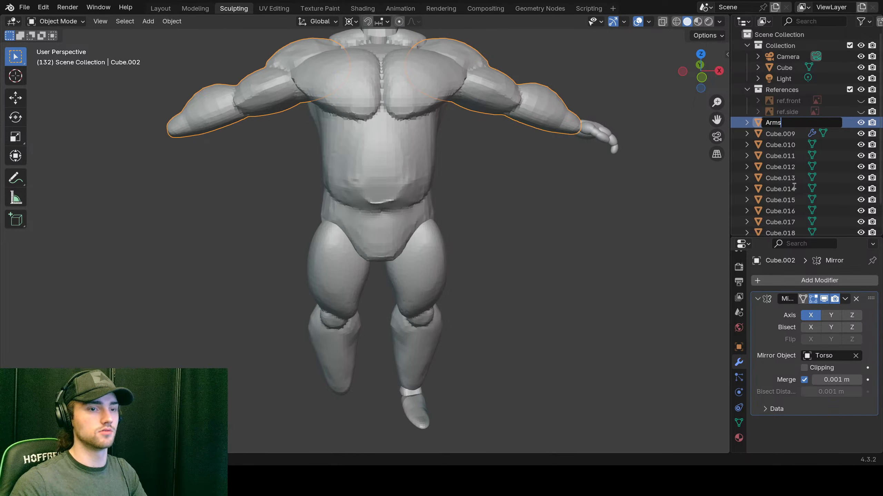
key("Return")
Step: Select the mirrored legs object and rename it as Legs
left_click(403, 221)
scroll(371, 128, "up", 2)
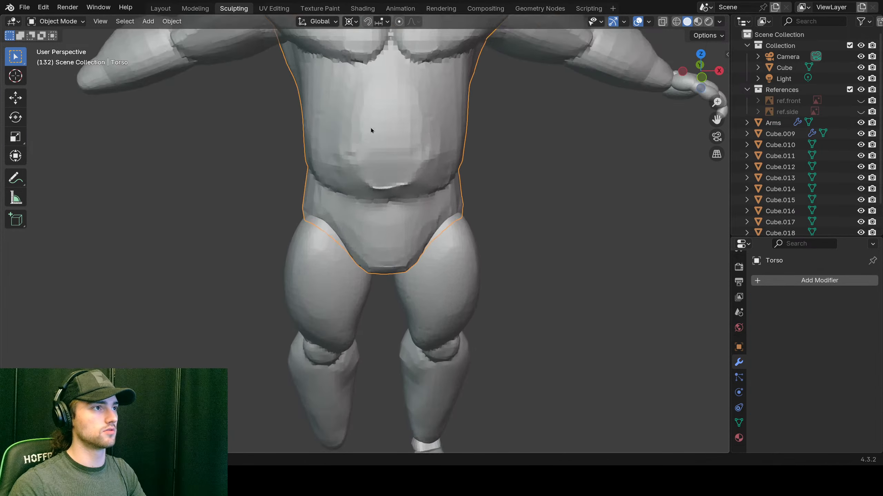
scroll(371, 130, "down", 3)
left_click(357, 91)
left_click(355, 97)
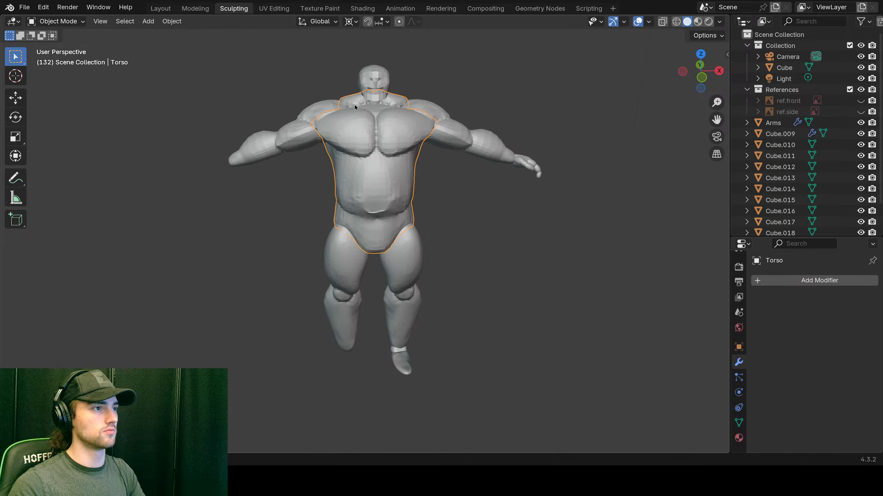
scroll(399, 256, "up", 1)
left_click(407, 261)
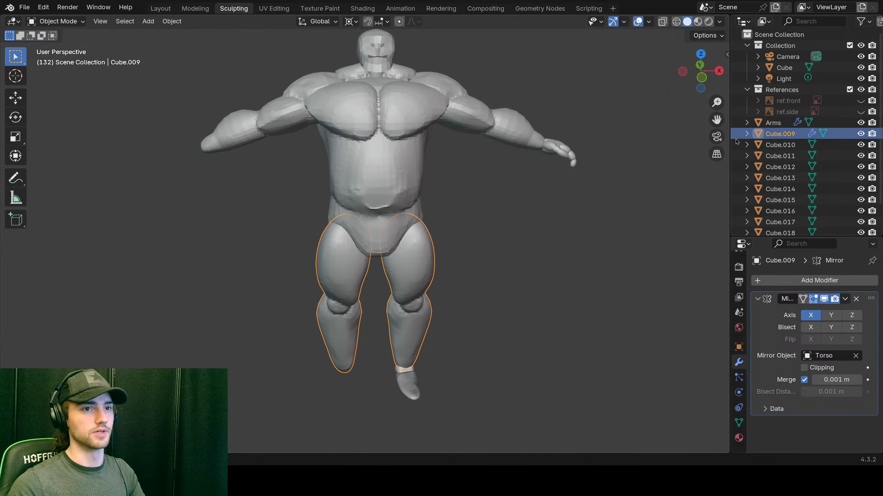
double_click(773, 135)
type("Leg")
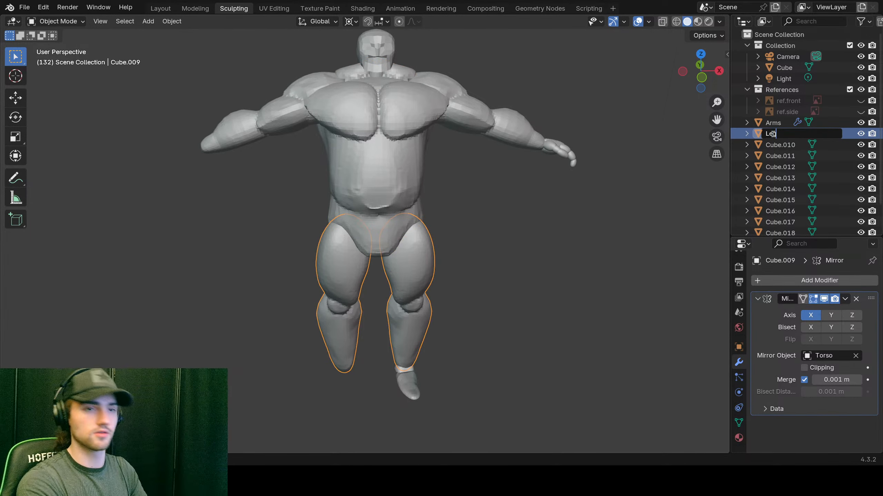
type("s")
key("Return")
scroll(808, 176, "down", 2)
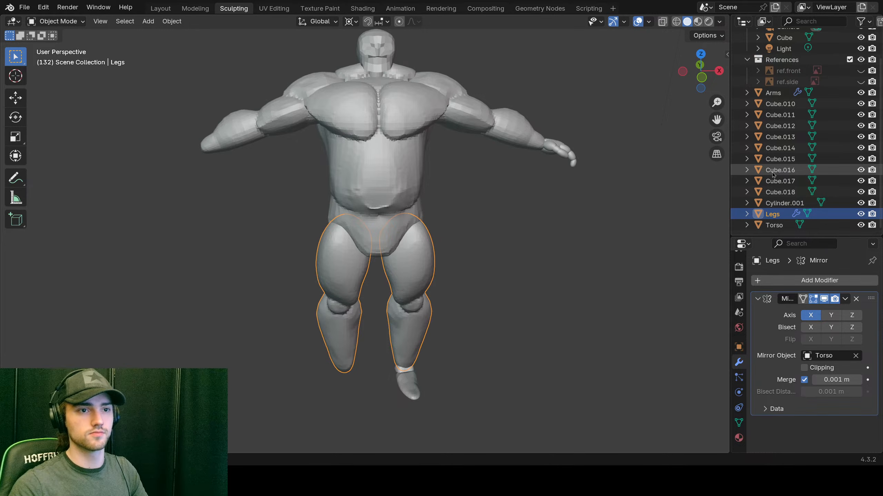
scroll(773, 175, "up", 2)
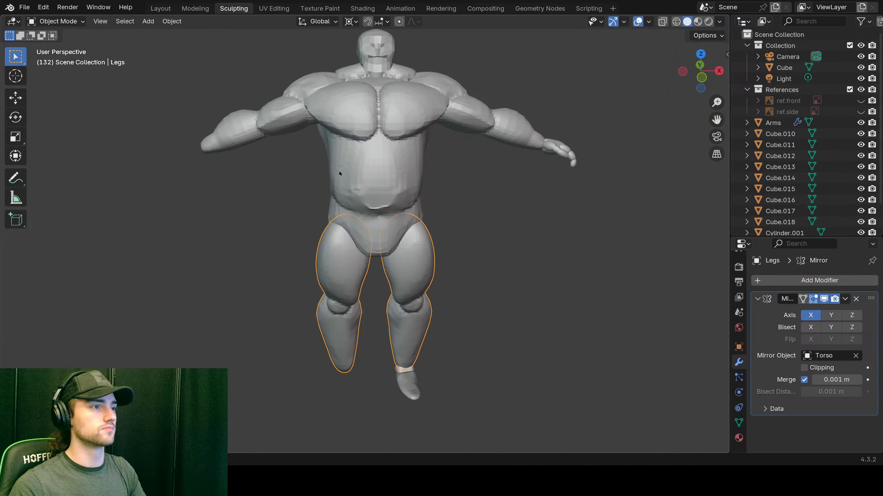
scroll(339, 171, "up", 3)
left_click(373, 220)
scroll(799, 157, "down", 2)
left_click(796, 124)
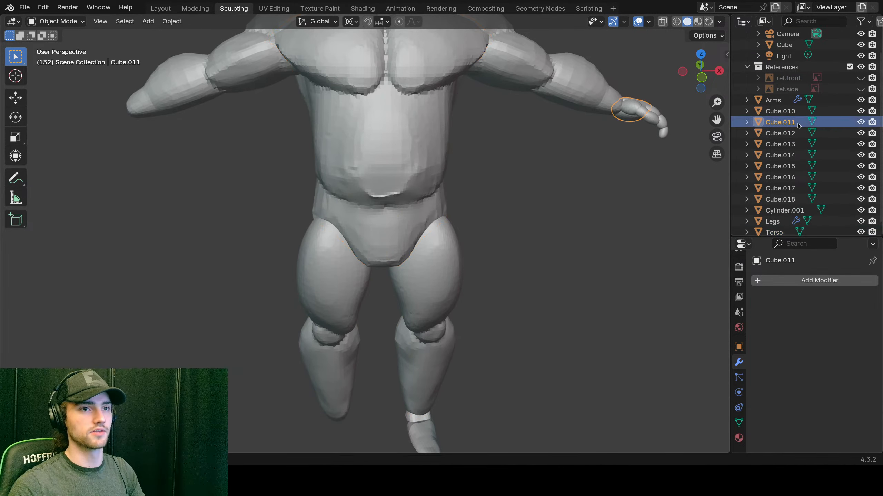
middle_click_drag(607, 143, 401, 145)
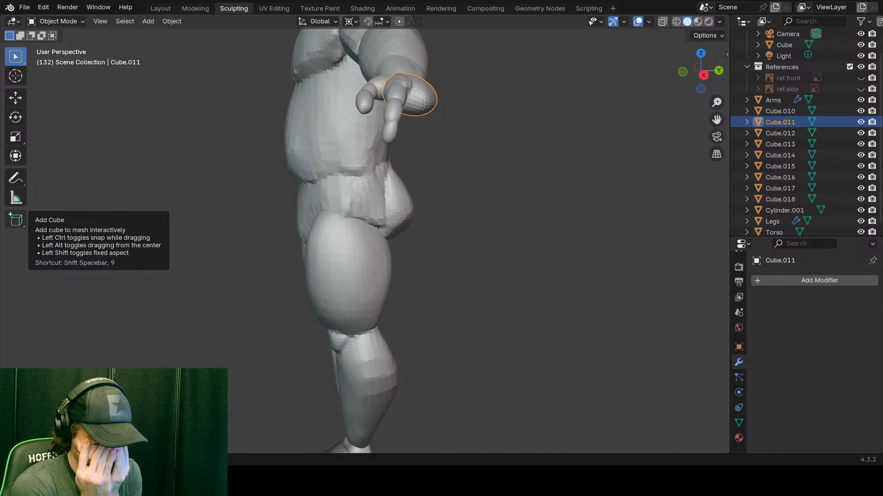
Step: Enter Sculpt Mode and make the Torso the object being sculpted
mouse_move(235, 84)
middle_mouse_down()
mouse_move(336, 195)
mouse_move(377, 192)
mouse_move(257, 160)
mouse_move(135, 159)
mouse_move(219, 200)
mouse_move(394, 183)
mouse_move(460, 215)
mouse_move(387, 182)
mouse_move(412, 180)
mouse_move(439, 143)
mouse_move(519, 150)
mouse_move(421, 151)
mouse_move(275, 179)
mouse_move(184, 163)
mouse_move(279, 170)
mouse_move(203, 169)
mouse_move(387, 239)
mouse_move(405, 256)
mouse_move(416, 256)
mouse_move(410, 243)
mouse_move(424, 250)
mouse_move(418, 266)
middle_mouse_up()
key("ctrl+Tab")
left_click(415, 318)
key("alt+q")
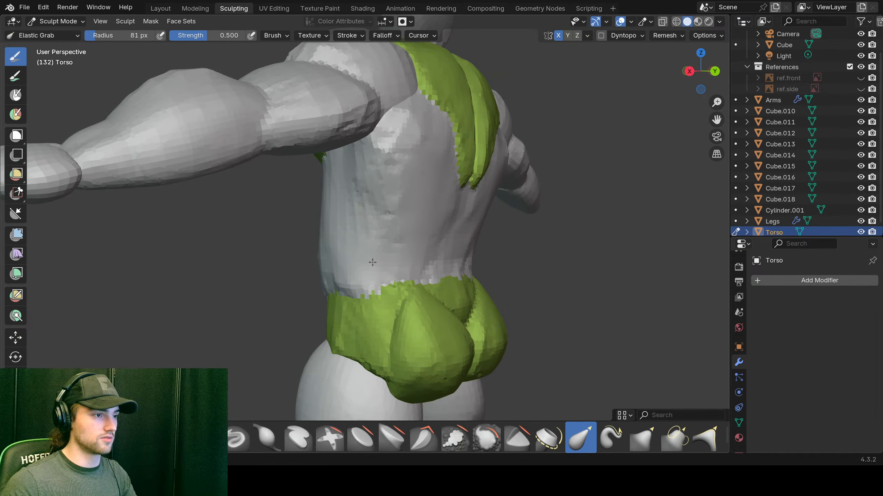
Step: Examine the belly, waistline and chest of the torso up close from the side and front
middle_click_drag(384, 227, 412, 241)
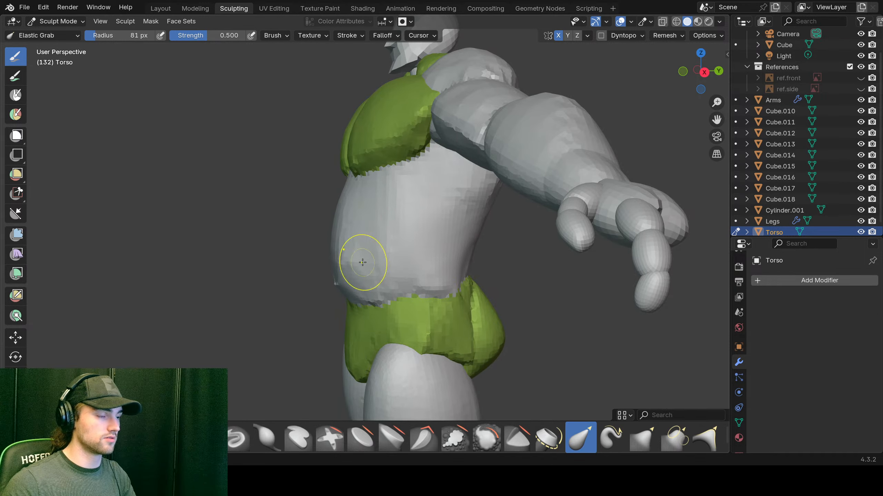
middle_click_drag(360, 256, 438, 258)
left_click_drag(358, 282, 342, 286)
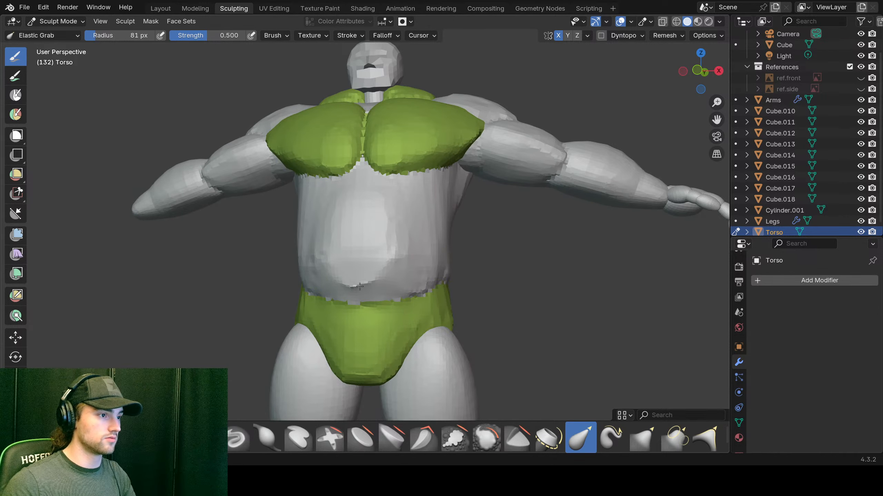
scroll(388, 283, "up", 5)
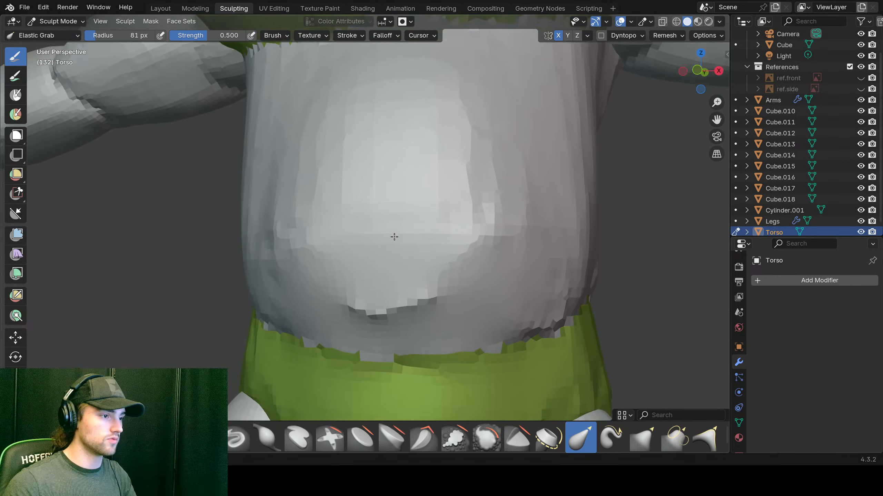
mouse_move(394, 233)
middle_mouse_down()
mouse_move(421, 234)
mouse_move(368, 230)
mouse_move(452, 273)
mouse_move(398, 241)
middle_mouse_up()
scroll(398, 240, "down", 3)
scroll(399, 226, "up", 3)
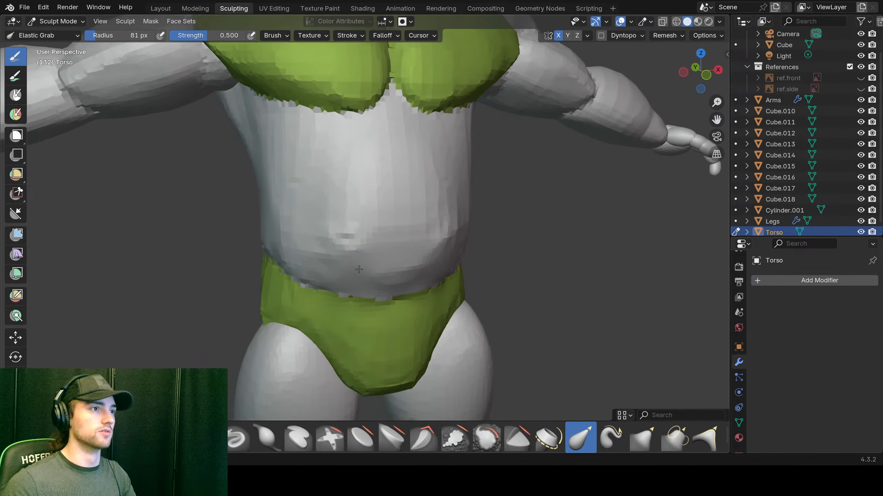
scroll(407, 158, "down", 5)
scroll(407, 152, "up", 5)
middle_click_drag(408, 152, 414, 203, "shift")
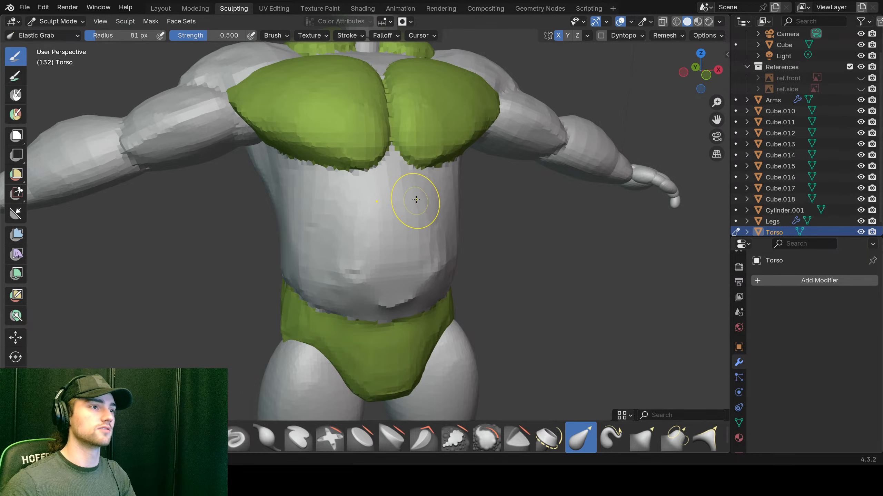
middle_click_drag(377, 161, 384, 168)
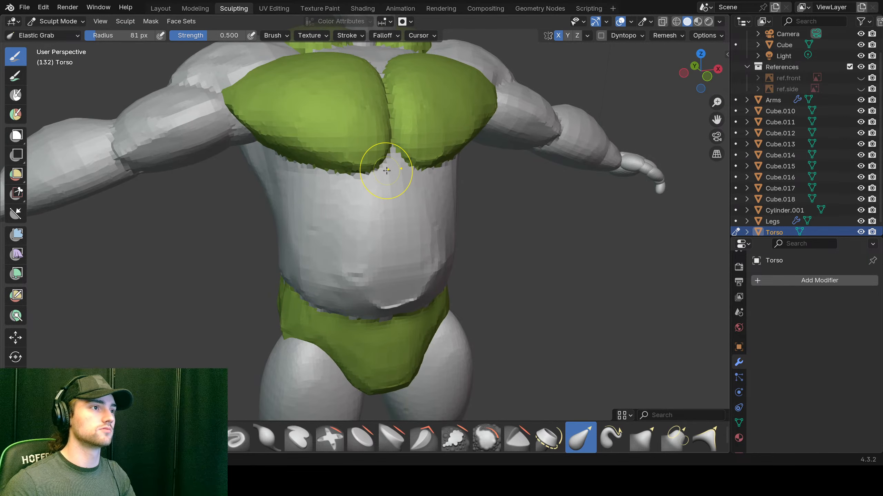
scroll(387, 170, "down", 2)
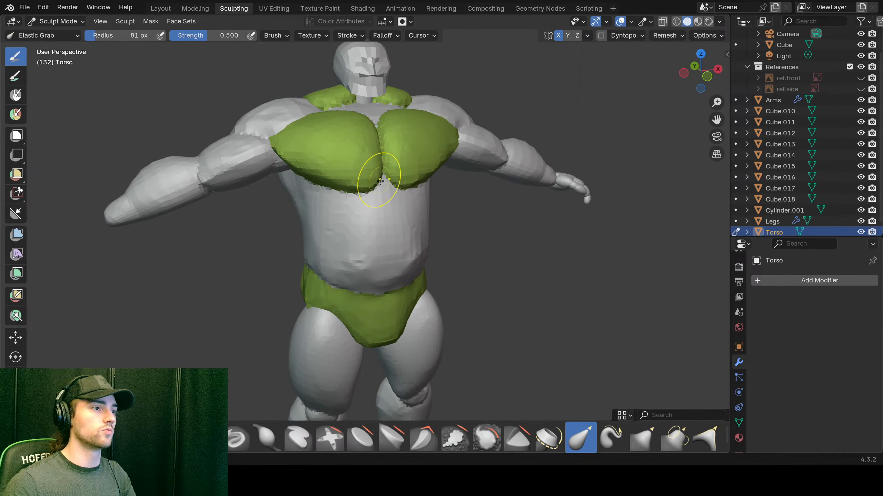
Step: Set the Elastic Grab brush strength to 1.000
key("shift+f")
left_click(313, 175)
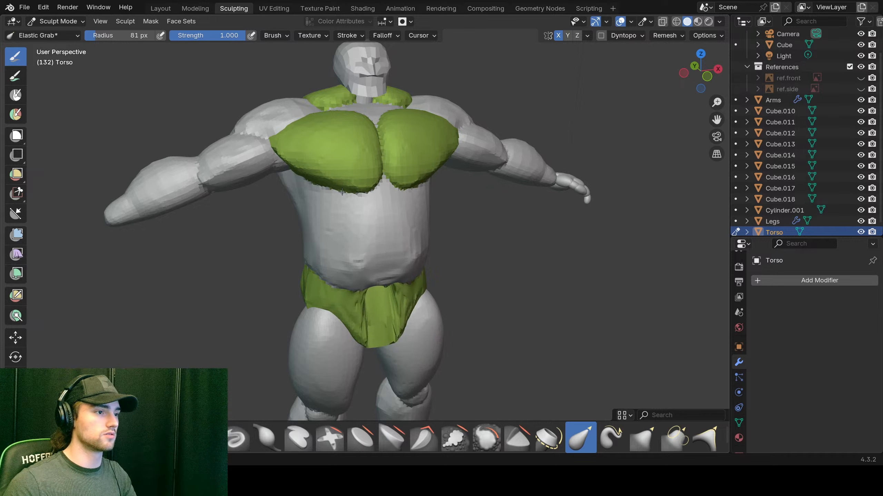
Step: Try pulling the front of the pelvis and the belly with Elastic Grab, and undo the strokes
left_click_drag(382, 306, 379, 248)
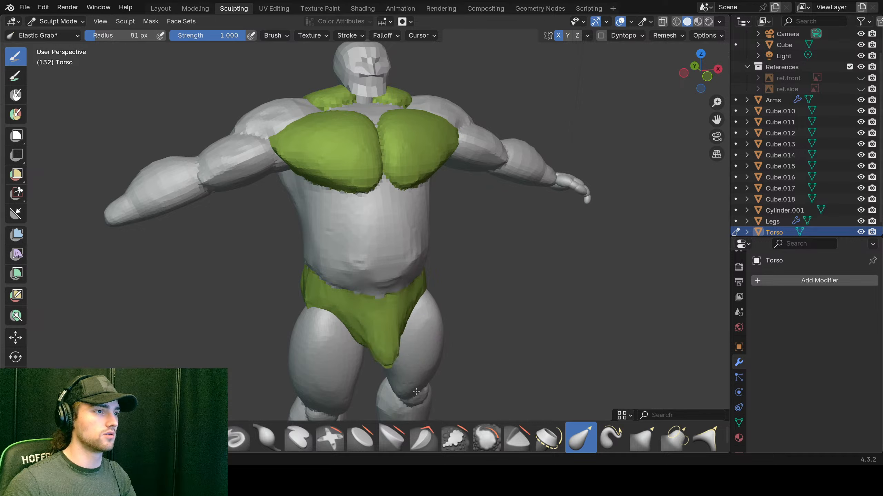
key("ctrl+z")
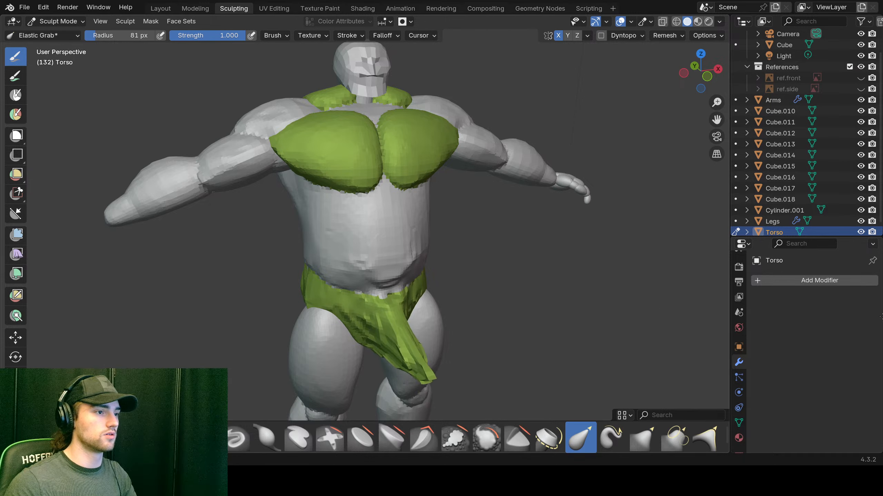
key("ctrl+z")
middle_click_drag(465, 270, 360, 257)
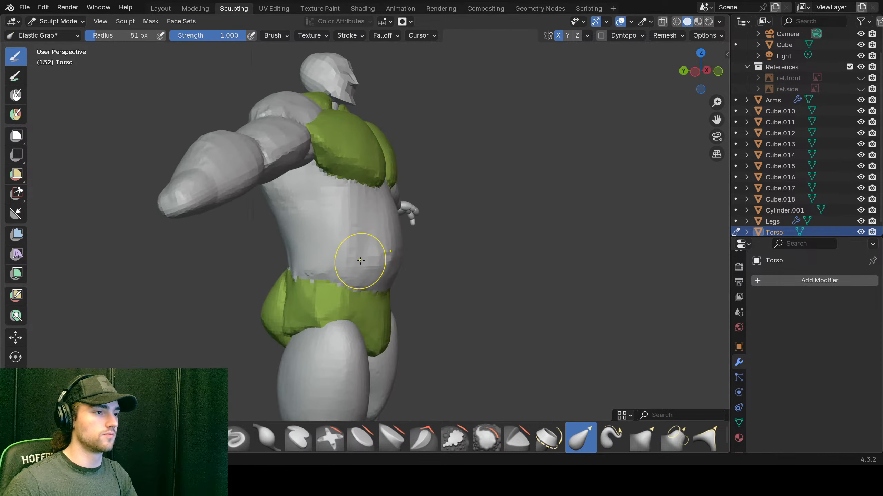
mouse_move(360, 256)
left_mouse_down()
mouse_move(551, 266)
mouse_move(396, 257)
left_mouse_up()
key("ctrl+z")
Step: Switch to the Grab brush and set its radius to 125 px
left_click(644, 439)
mouse_move(417, 347)
middle_mouse_down()
mouse_move(345, 321)
mouse_move(383, 337)
middle_mouse_up()
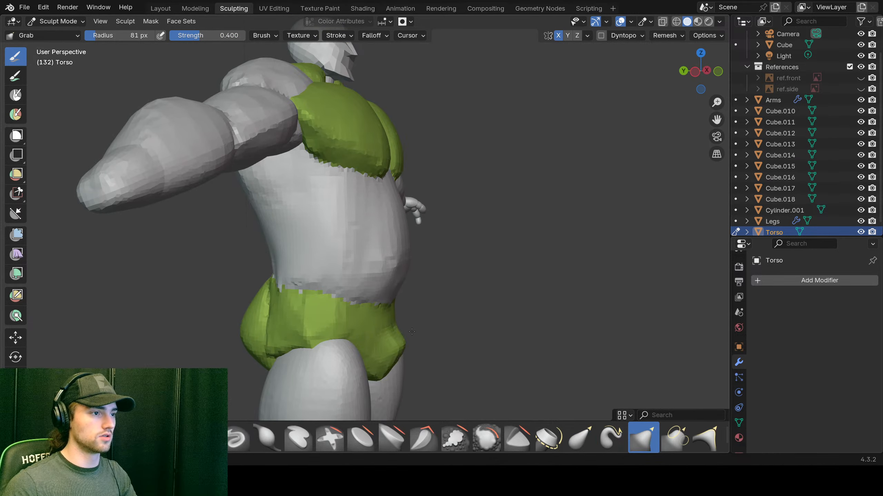
middle_click_drag(448, 299, 435, 296)
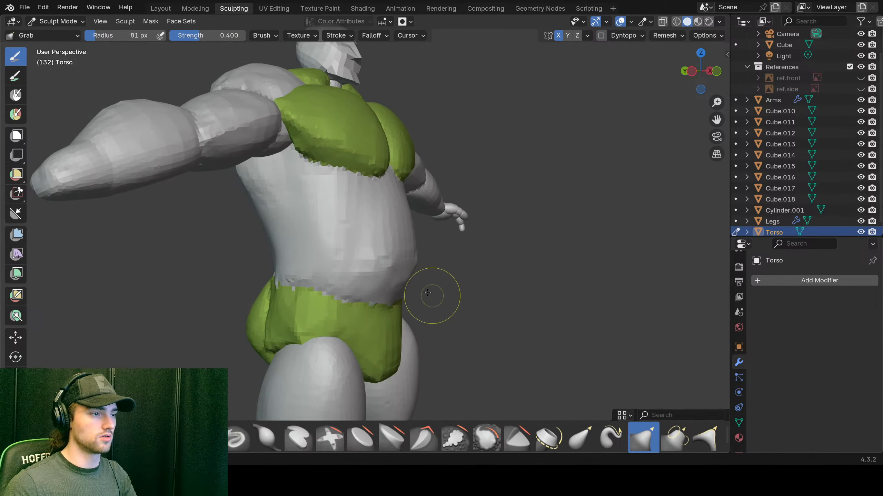
key("f")
left_click(418, 268)
Step: Try pulling the belly outward with Grab and with Elastic Grab for comparison, undo both strokes and return to Grab
left_click_drag(418, 267, 467, 264)
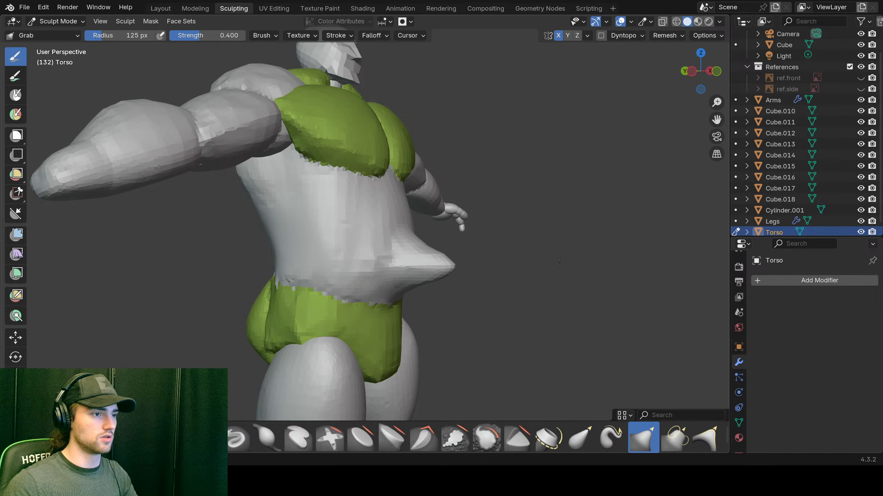
key("ctrl+z")
middle_click_drag(591, 256, 570, 256)
left_click(581, 438)
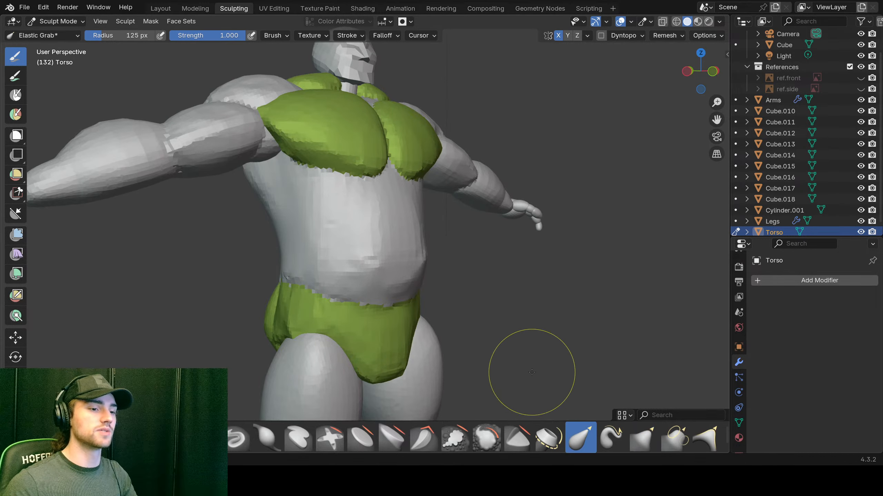
left_click_drag(401, 284, 452, 237)
key("ctrl+z")
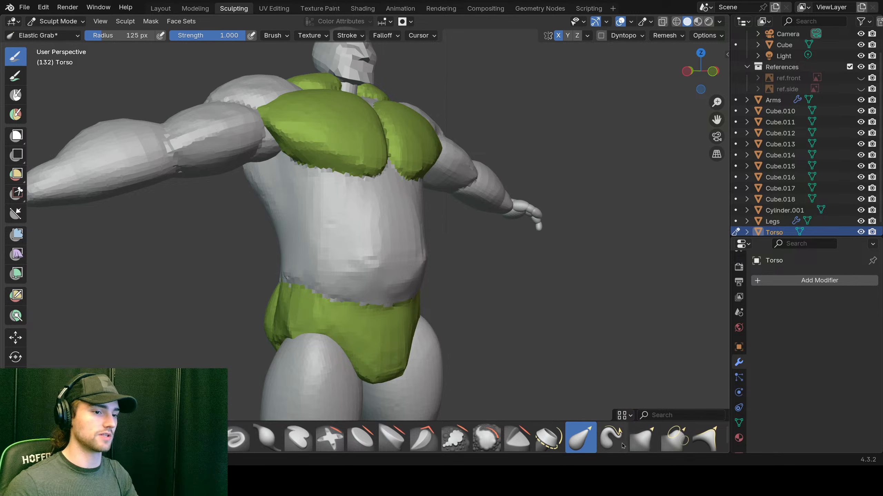
left_click(655, 438)
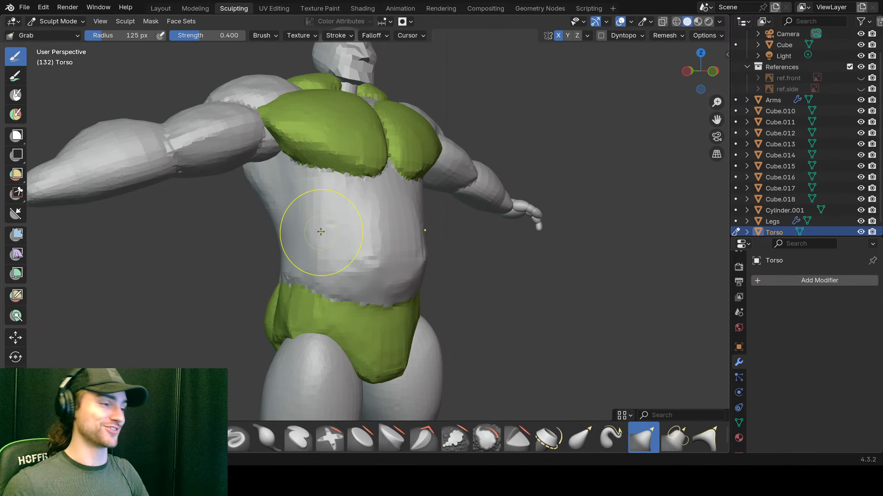
Step: Inspect the torso's form from the front, back and side, including the lower back and hips
mouse_move(315, 227)
middle_mouse_down()
mouse_move(335, 226)
mouse_move(315, 197)
mouse_move(308, 226)
mouse_move(470, 243)
mouse_move(300, 235)
mouse_move(483, 229)
mouse_move(302, 236)
middle_mouse_up()
scroll(308, 226, "down", 4)
scroll(352, 256, "up", 5)
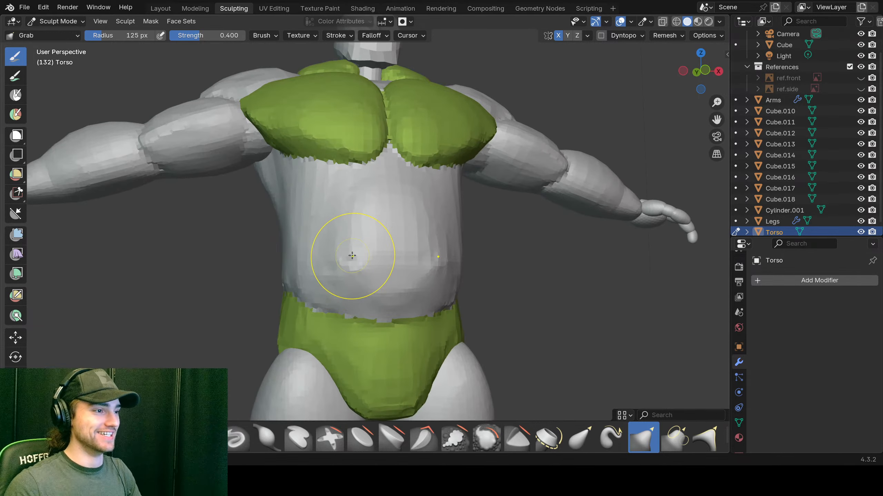
scroll(352, 256, "down", 5)
middle_click_drag(456, 266, 367, 327)
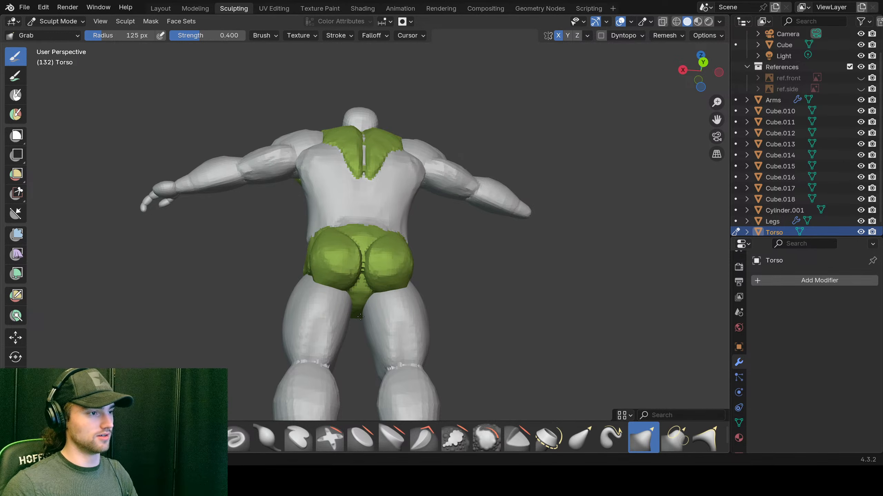
mouse_move(360, 317)
middle_mouse_down()
mouse_move(478, 297)
mouse_move(370, 312)
mouse_move(390, 317)
mouse_move(362, 300)
mouse_move(355, 273)
middle_mouse_up()
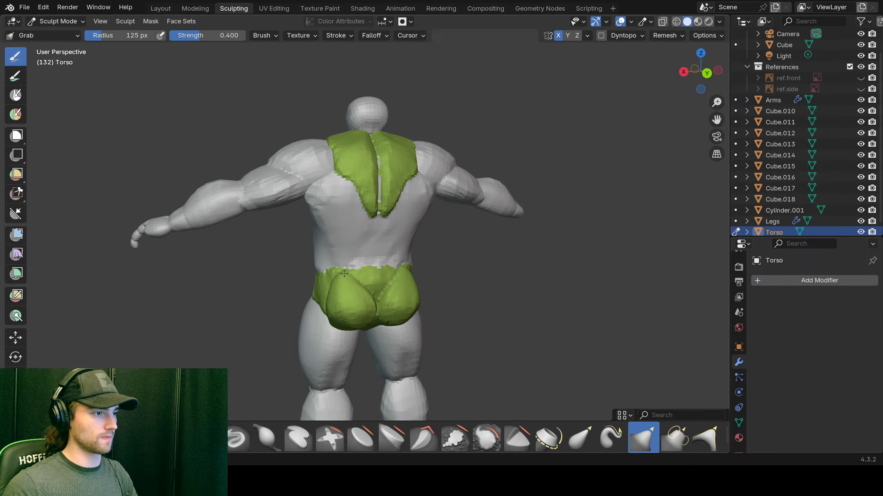
scroll(352, 278, "up", 4)
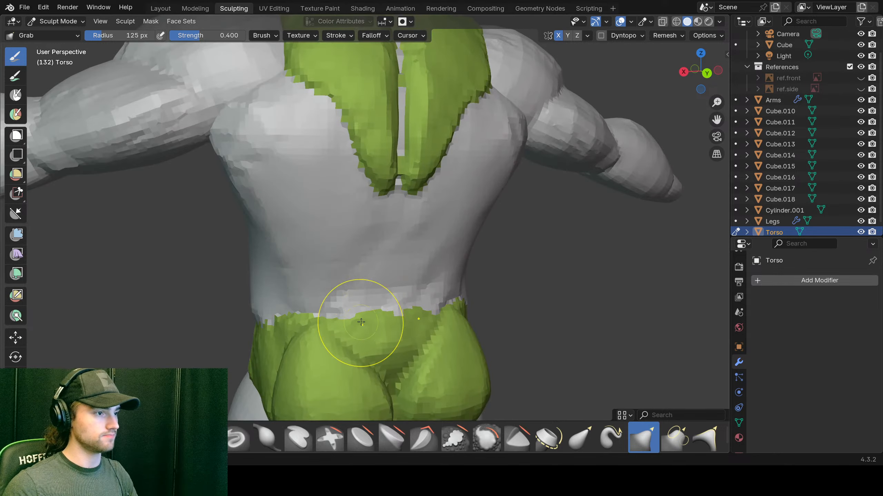
middle_click_drag(364, 325, 531, 256)
scroll(406, 198, "down", 2)
mouse_move(406, 198)
middle_mouse_down()
mouse_move(217, 233)
mouse_move(257, 264)
mouse_move(365, 197)
mouse_move(365, 226)
middle_mouse_up()
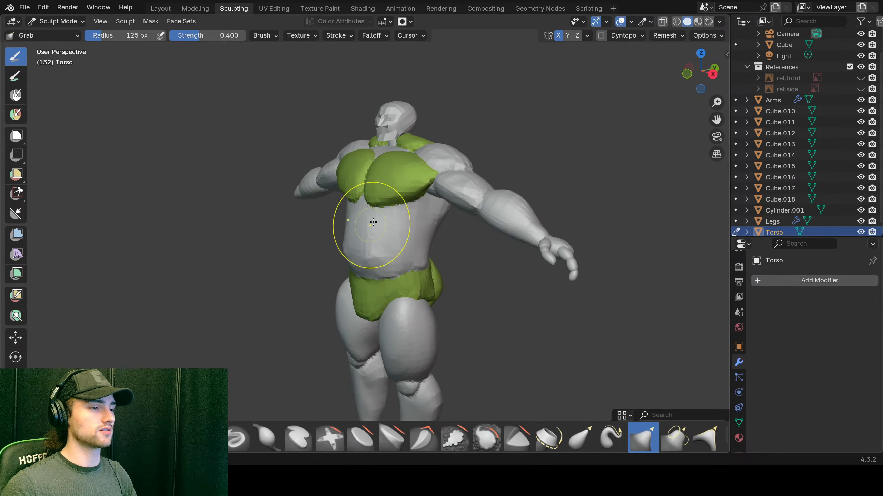
Step: Transfer Sculpt Mode between body parts and return to the Torso
key("alt+q")
key("alt+q")
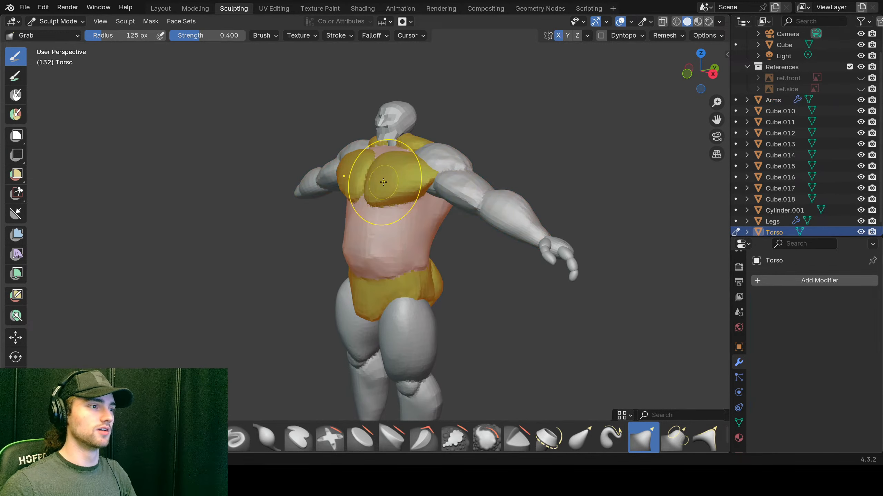
key("alt+q")
key("alt+q")
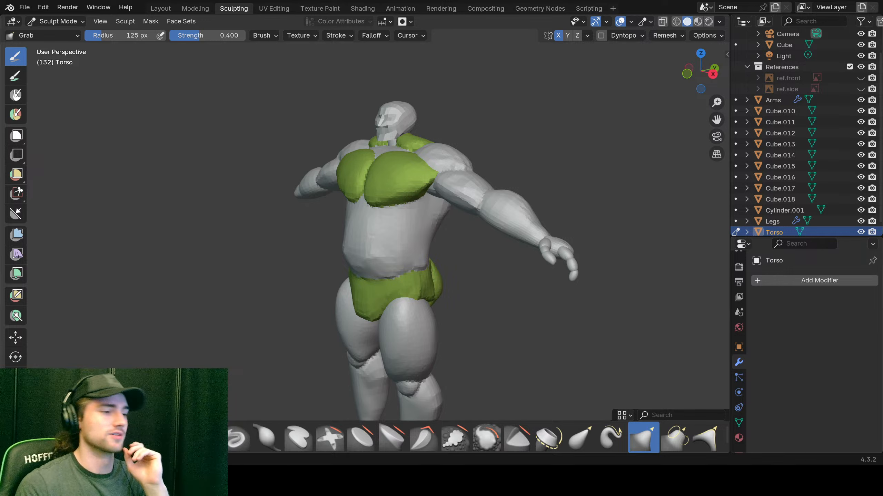
Step: Review the whole figure's proportions from the front, side and three-quarter angles
scroll(525, 294, "down", 3)
mouse_move(356, 303)
middle_mouse_down()
mouse_move(410, 244)
mouse_move(315, 296)
middle_mouse_up()
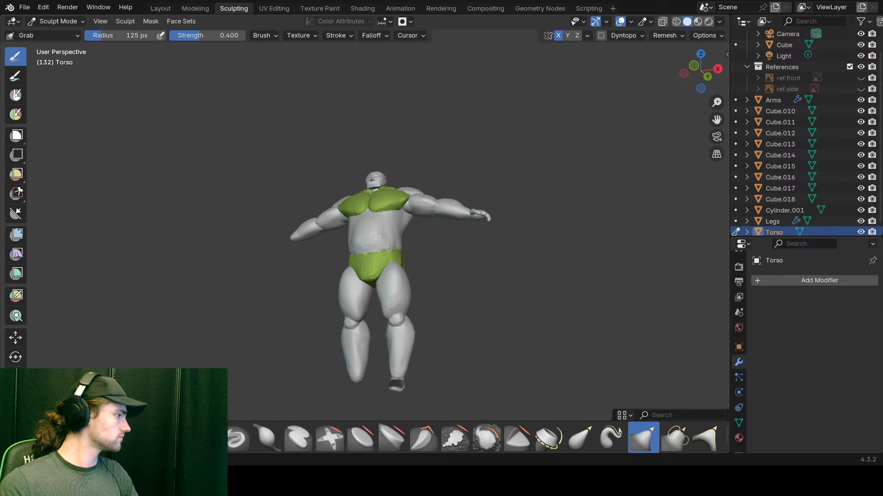
scroll(408, 288, "down", 2)
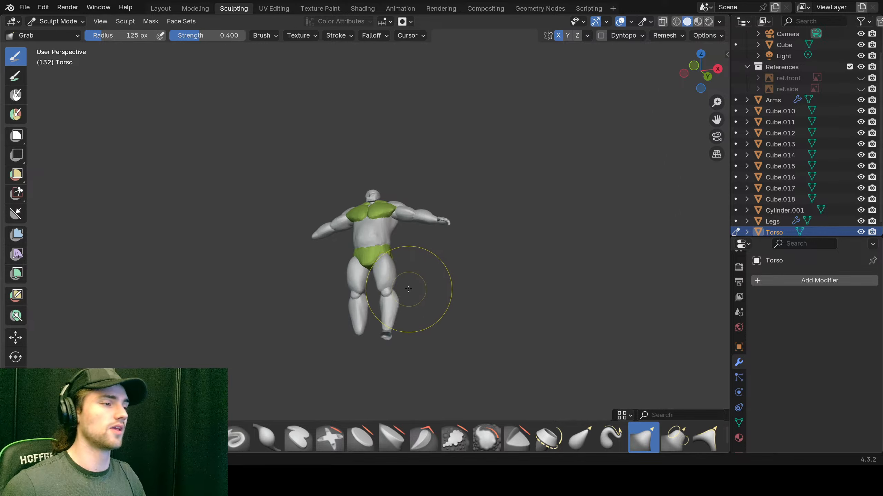
middle_click_drag(408, 288, 448, 314)
scroll(445, 320, "up", 5)
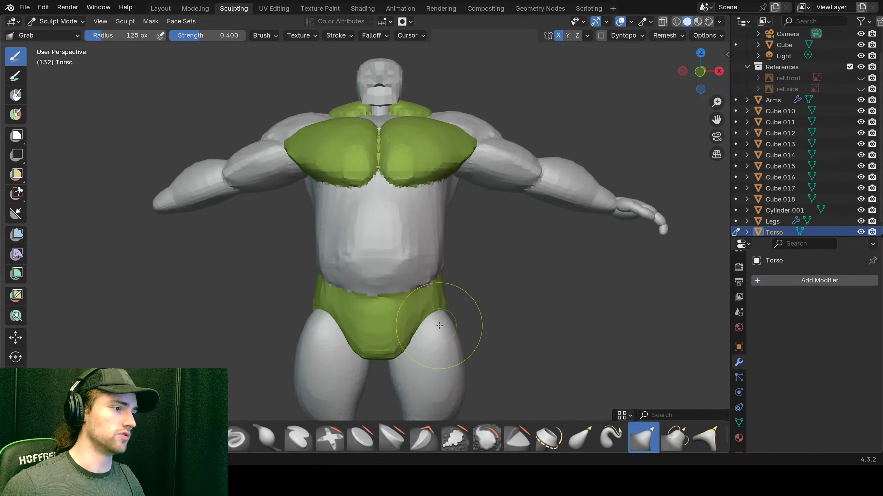
scroll(438, 326, "down", 4)
scroll(439, 326, "up", 5)
middle_click_drag(651, 269, 511, 296)
scroll(511, 296, "down", 1)
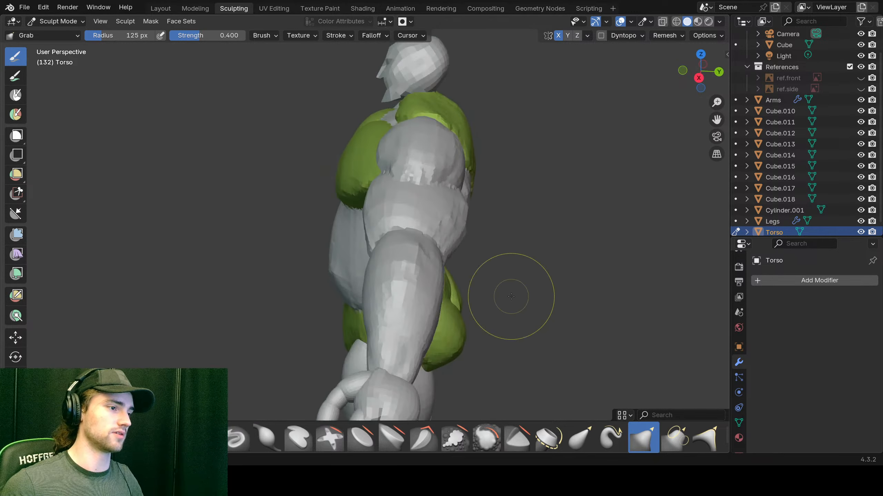
scroll(511, 296, "down", 3)
middle_click_drag(449, 312, 562, 307)
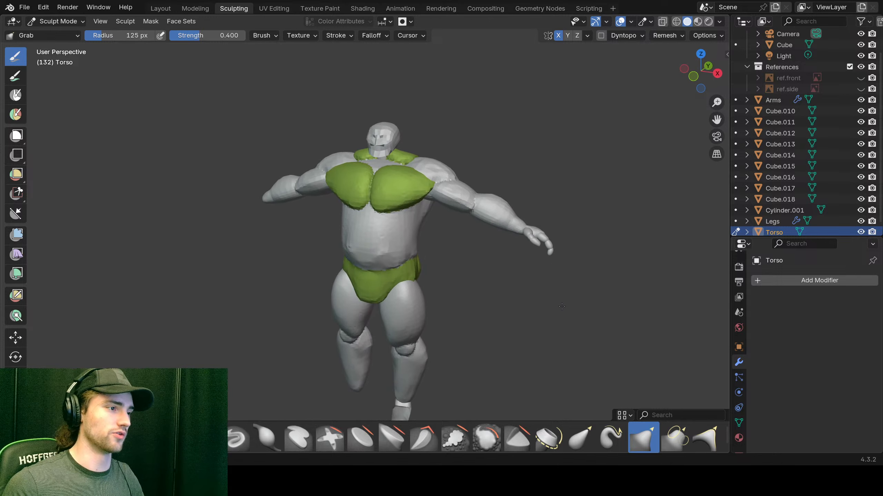
scroll(572, 301, "up", 1)
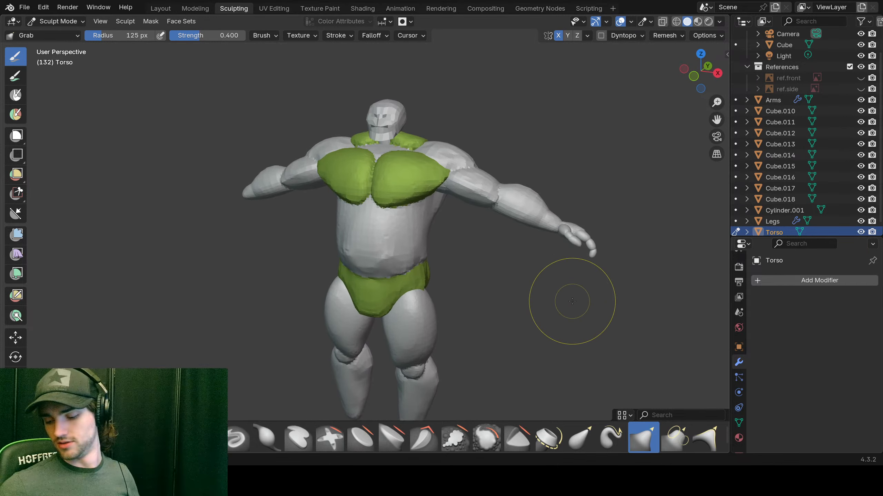